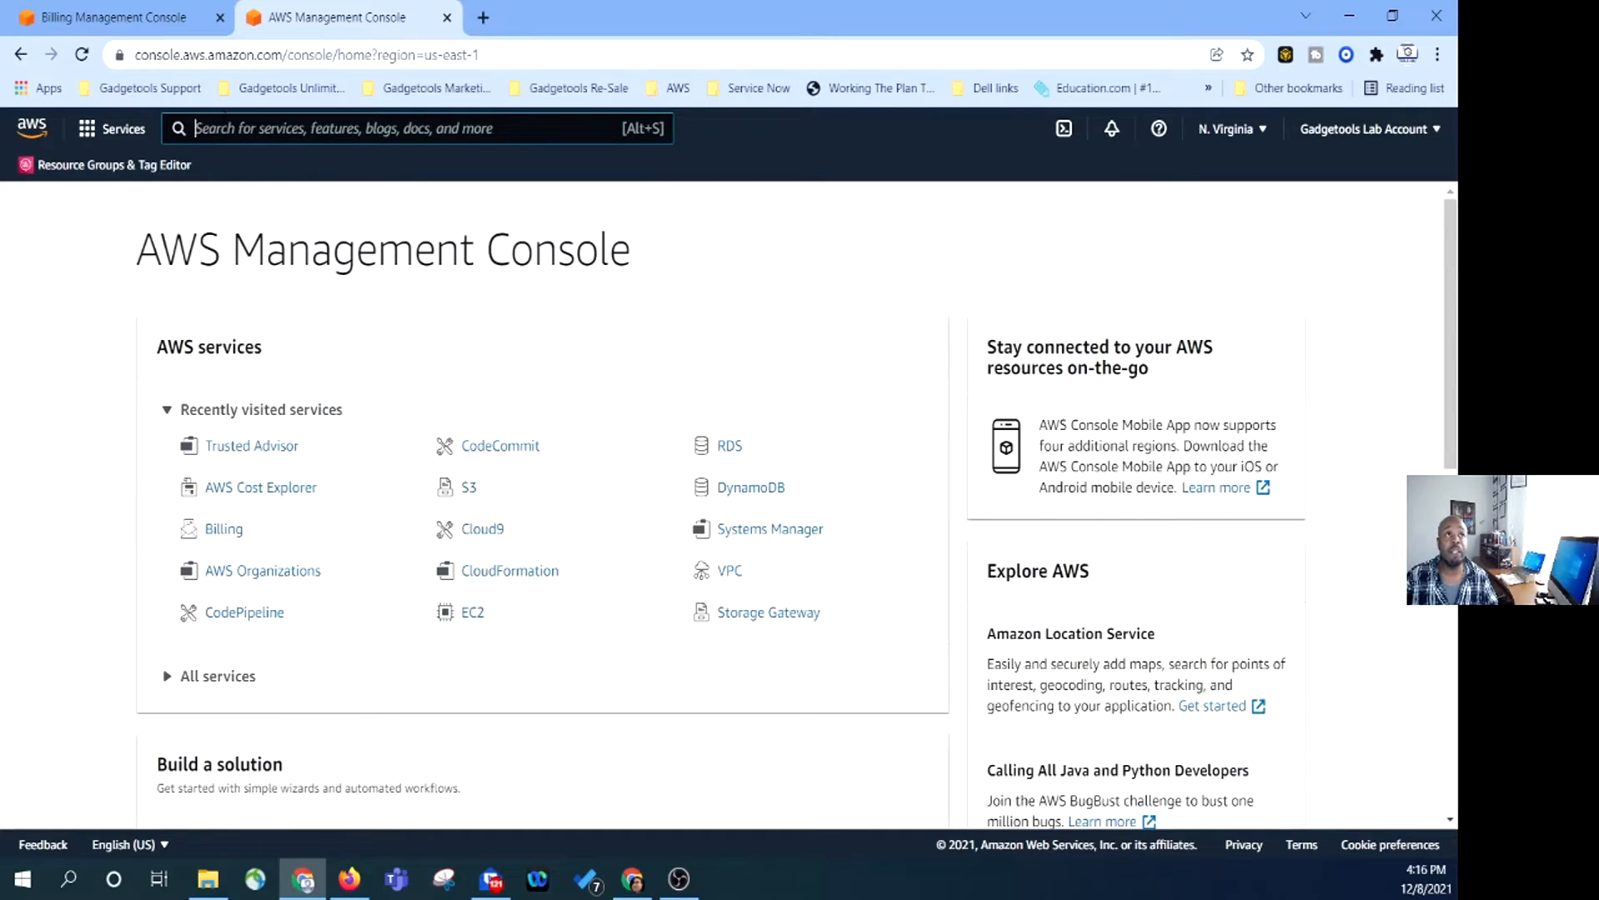
# Search for BILLING and open the Billing dashboard, showing a $0.00 December 2021 balance.
pyautogui.write('BILLING')
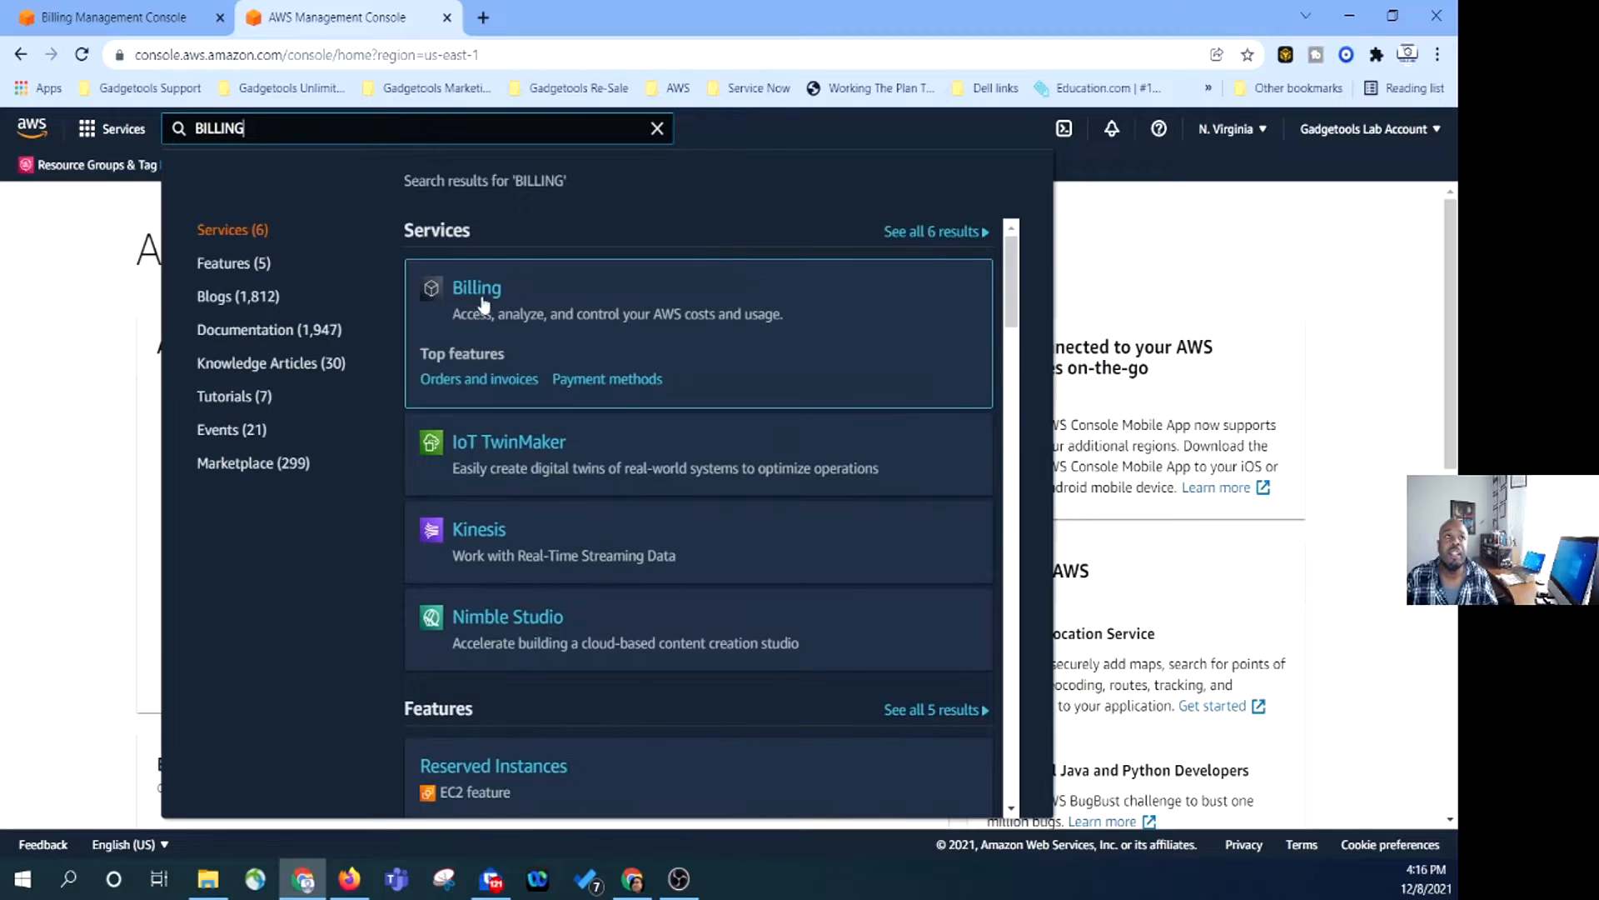
pyautogui.click(481, 297)
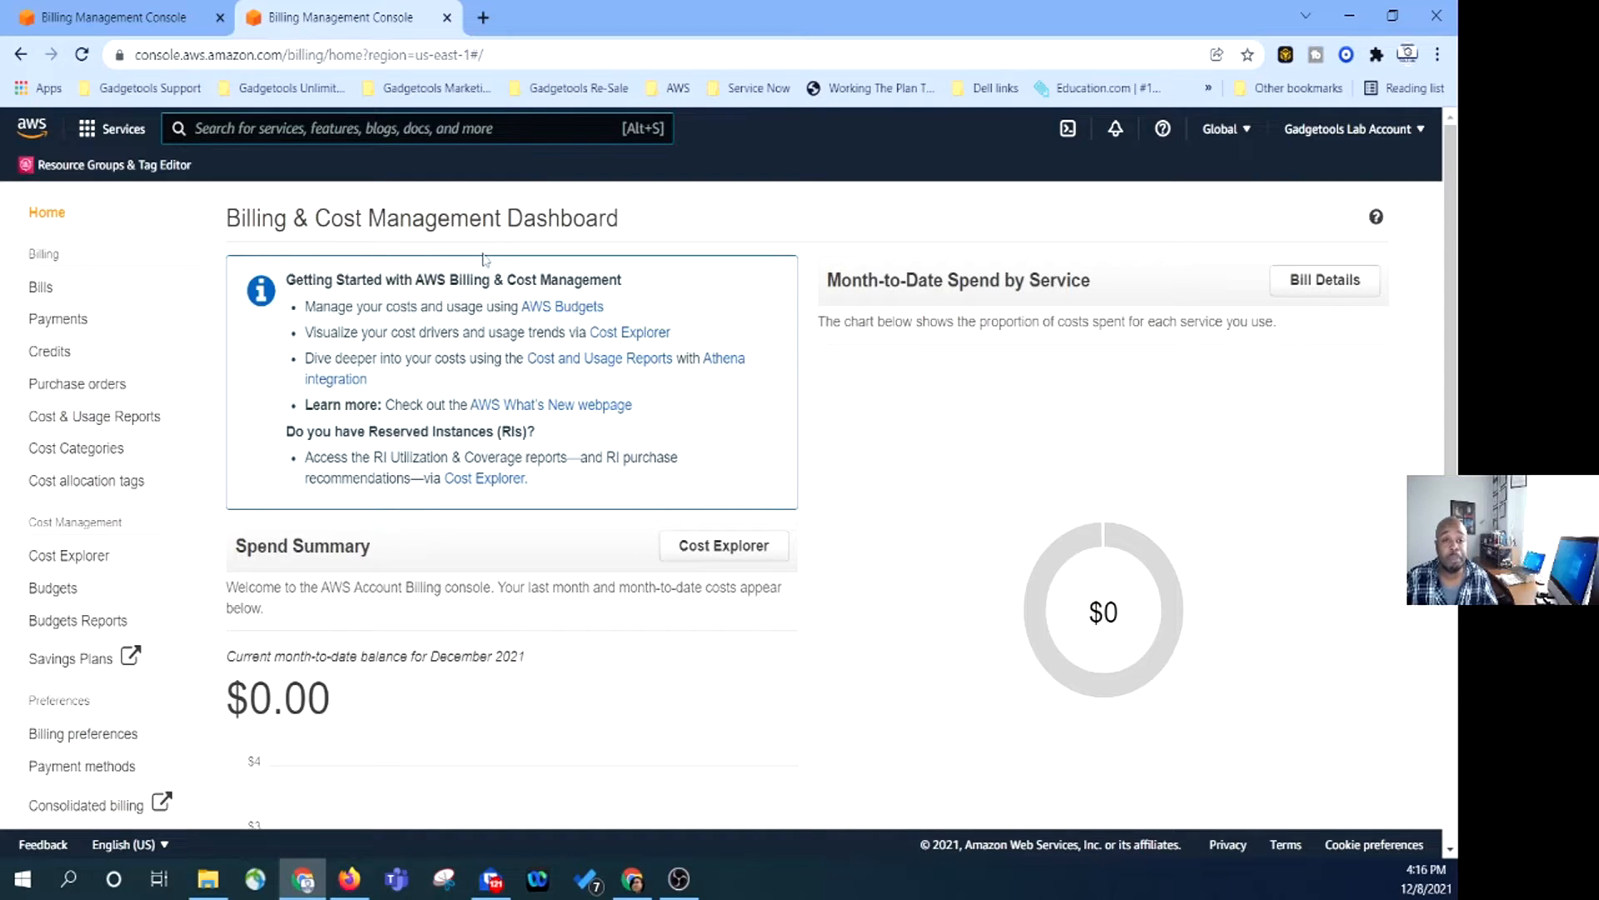
pyautogui.scroll(-2, 693, 400)
pyautogui.scroll(2, 47, 377)
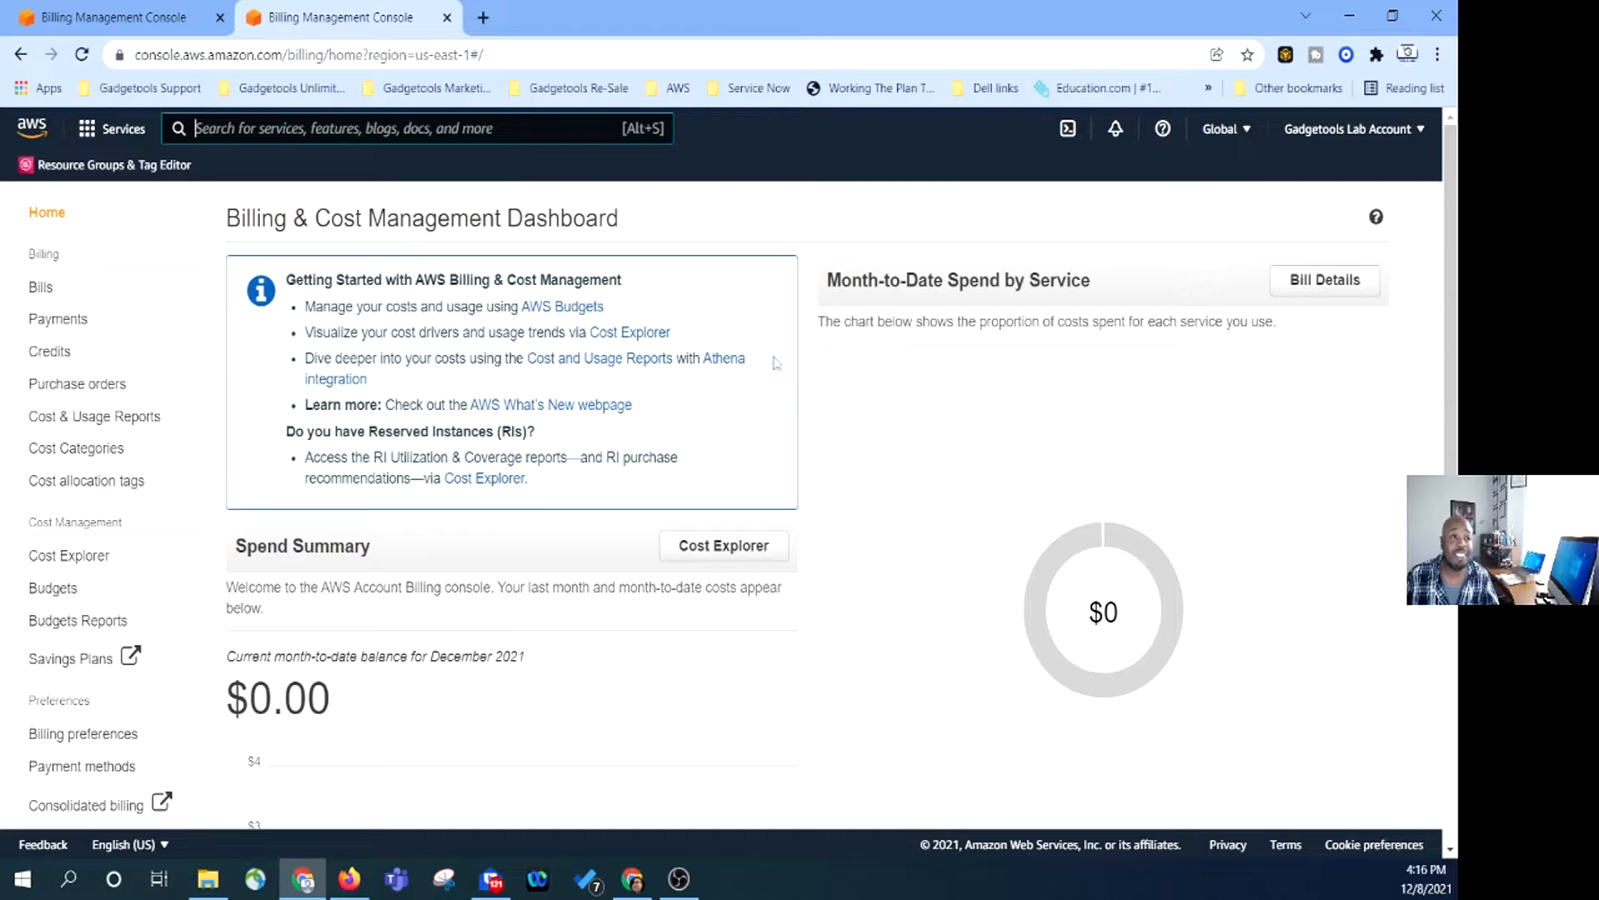
pyautogui.scroll(-2, 798, 390)
pyautogui.scroll(-2, 722, 400)
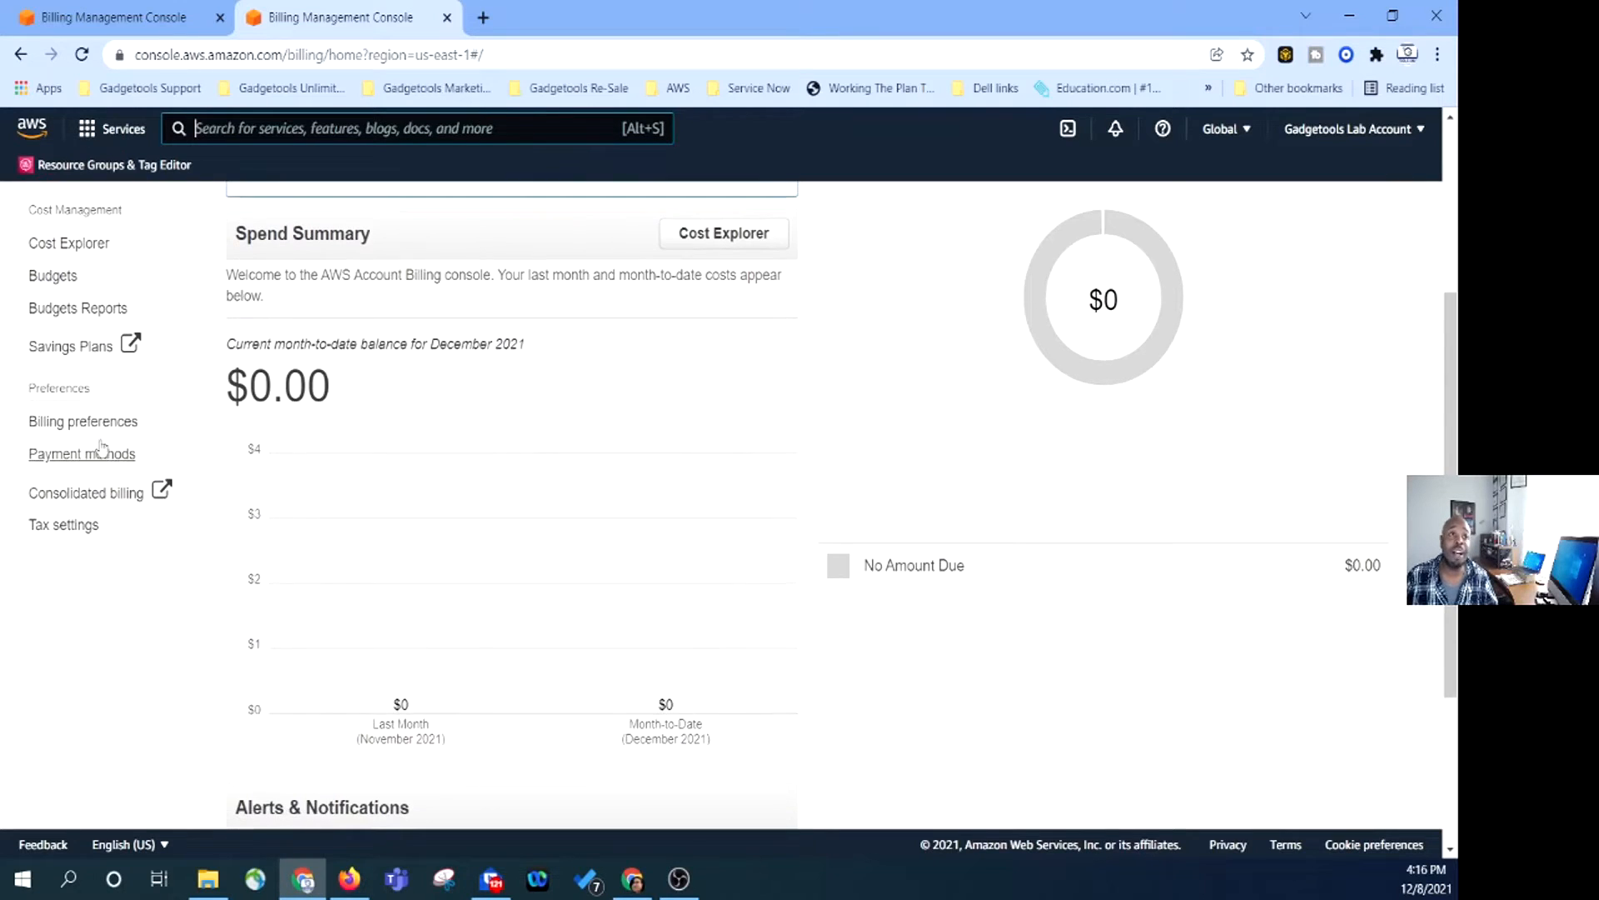
pyautogui.scroll(4, 580, 463)
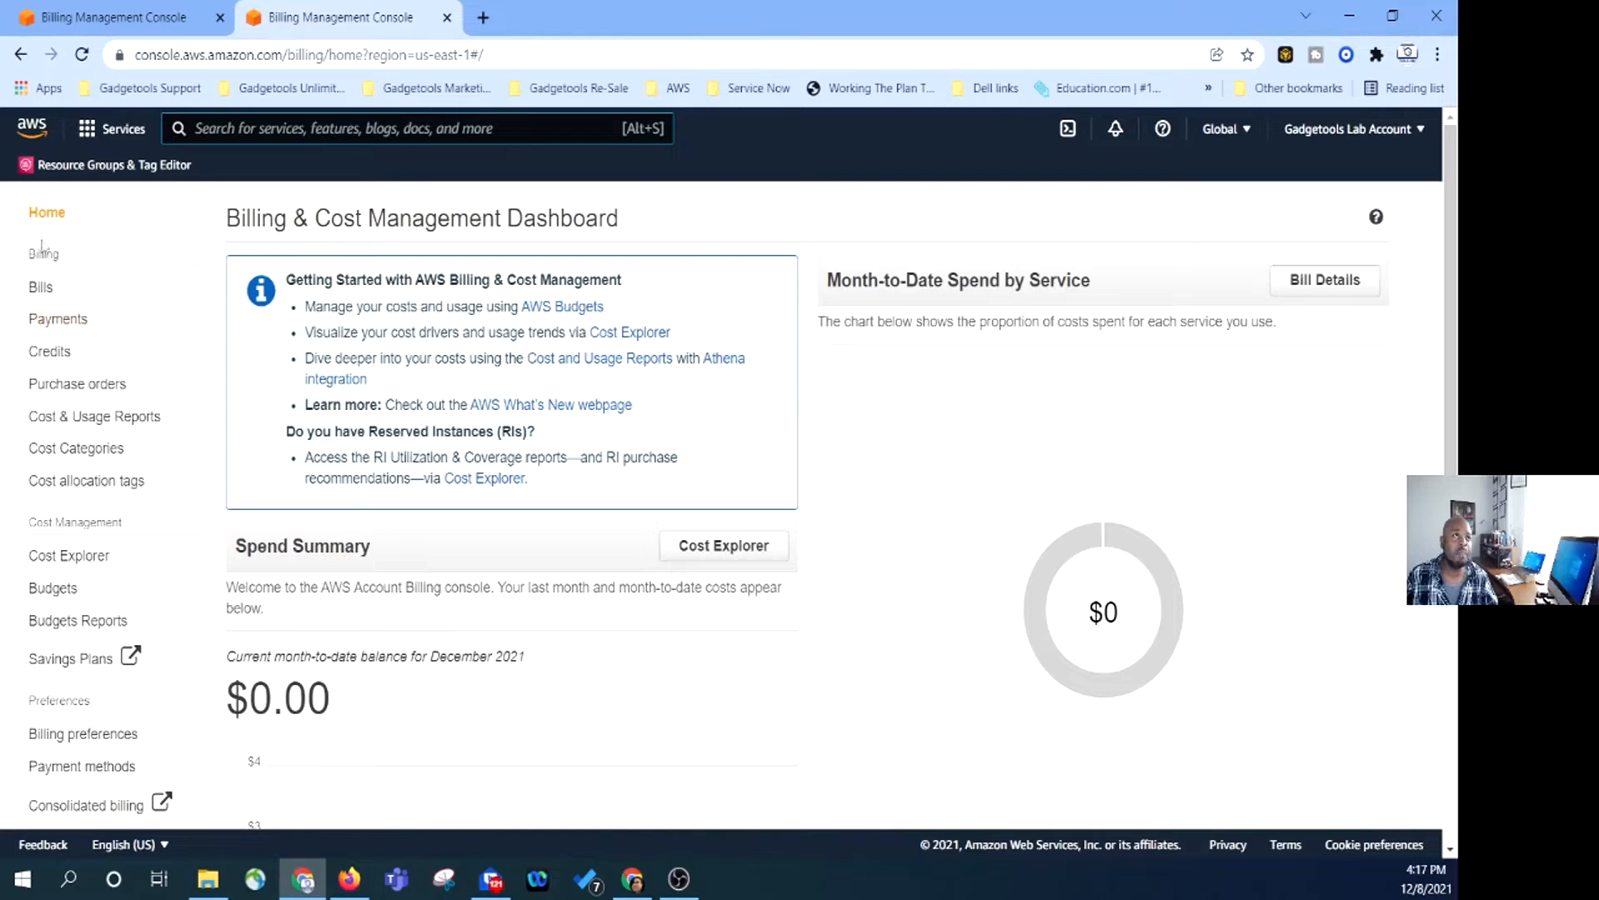
pyautogui.scroll(-3, 71, 275)
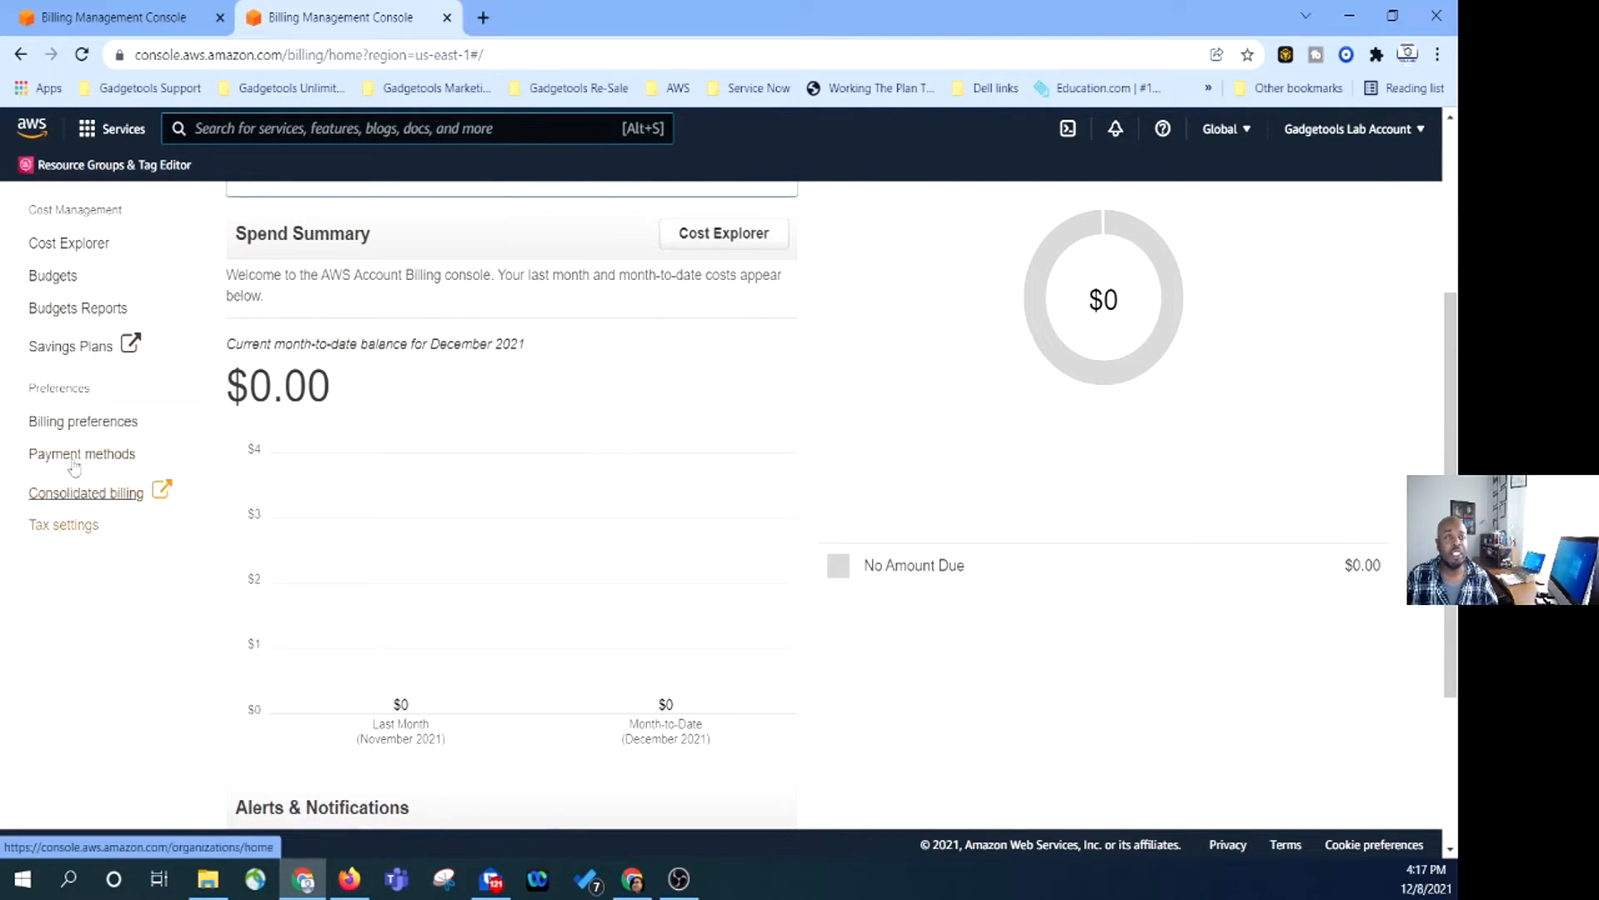
pyautogui.scroll(3, 77, 500)
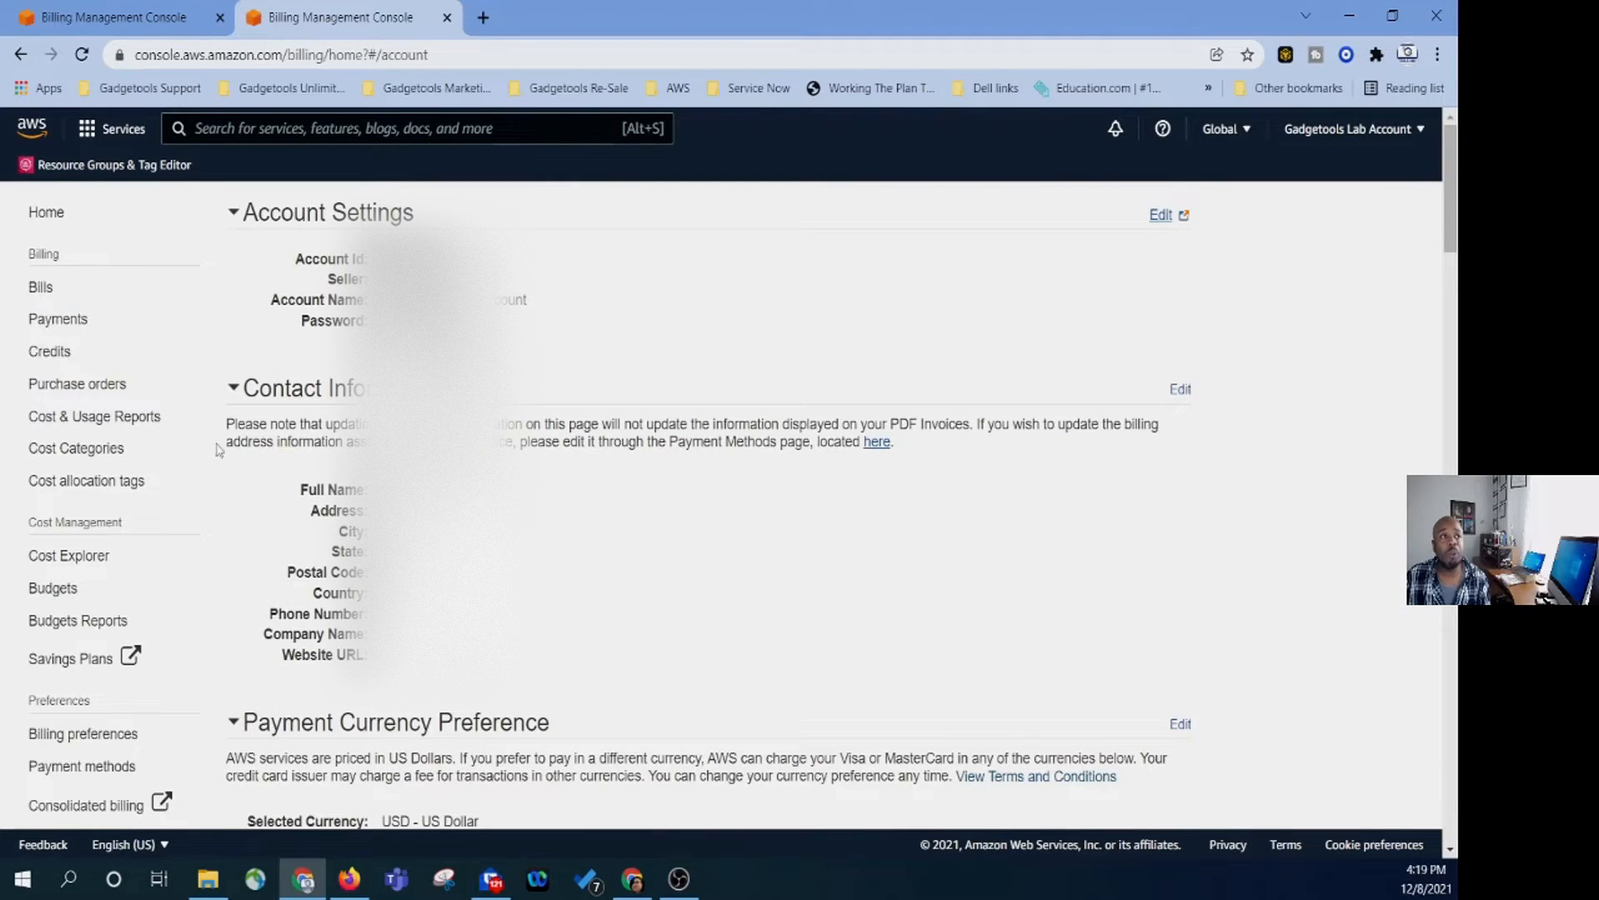
pyautogui.click(47, 214)
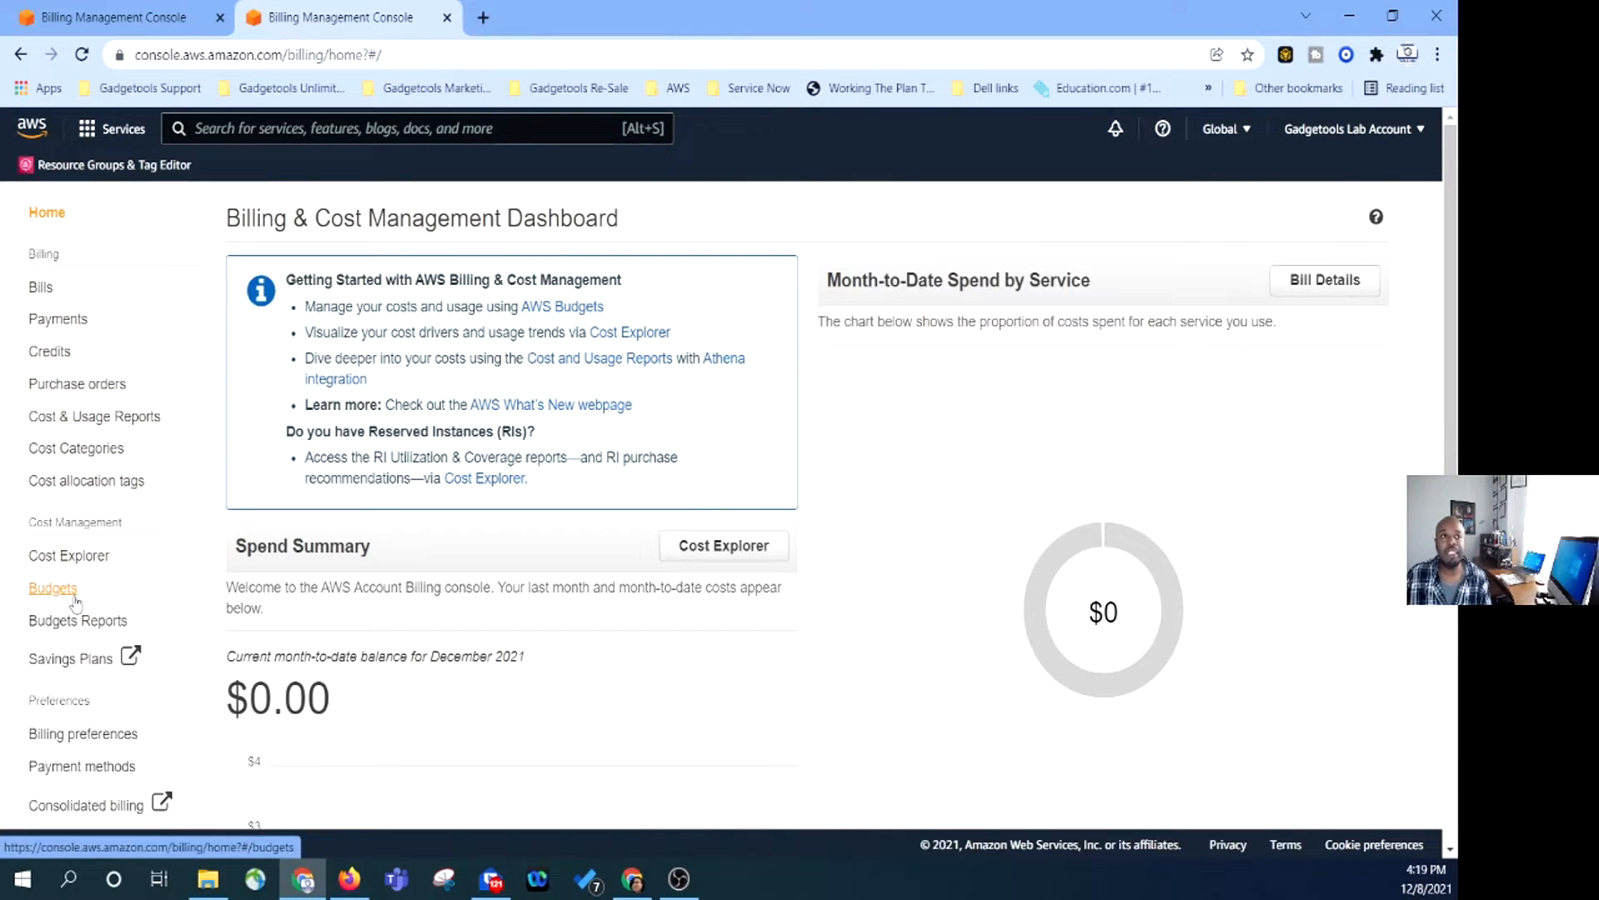
# From the Budgets page, create a Cost budget and go on to its monthly recurring amount settings.
pyautogui.click(71, 595)
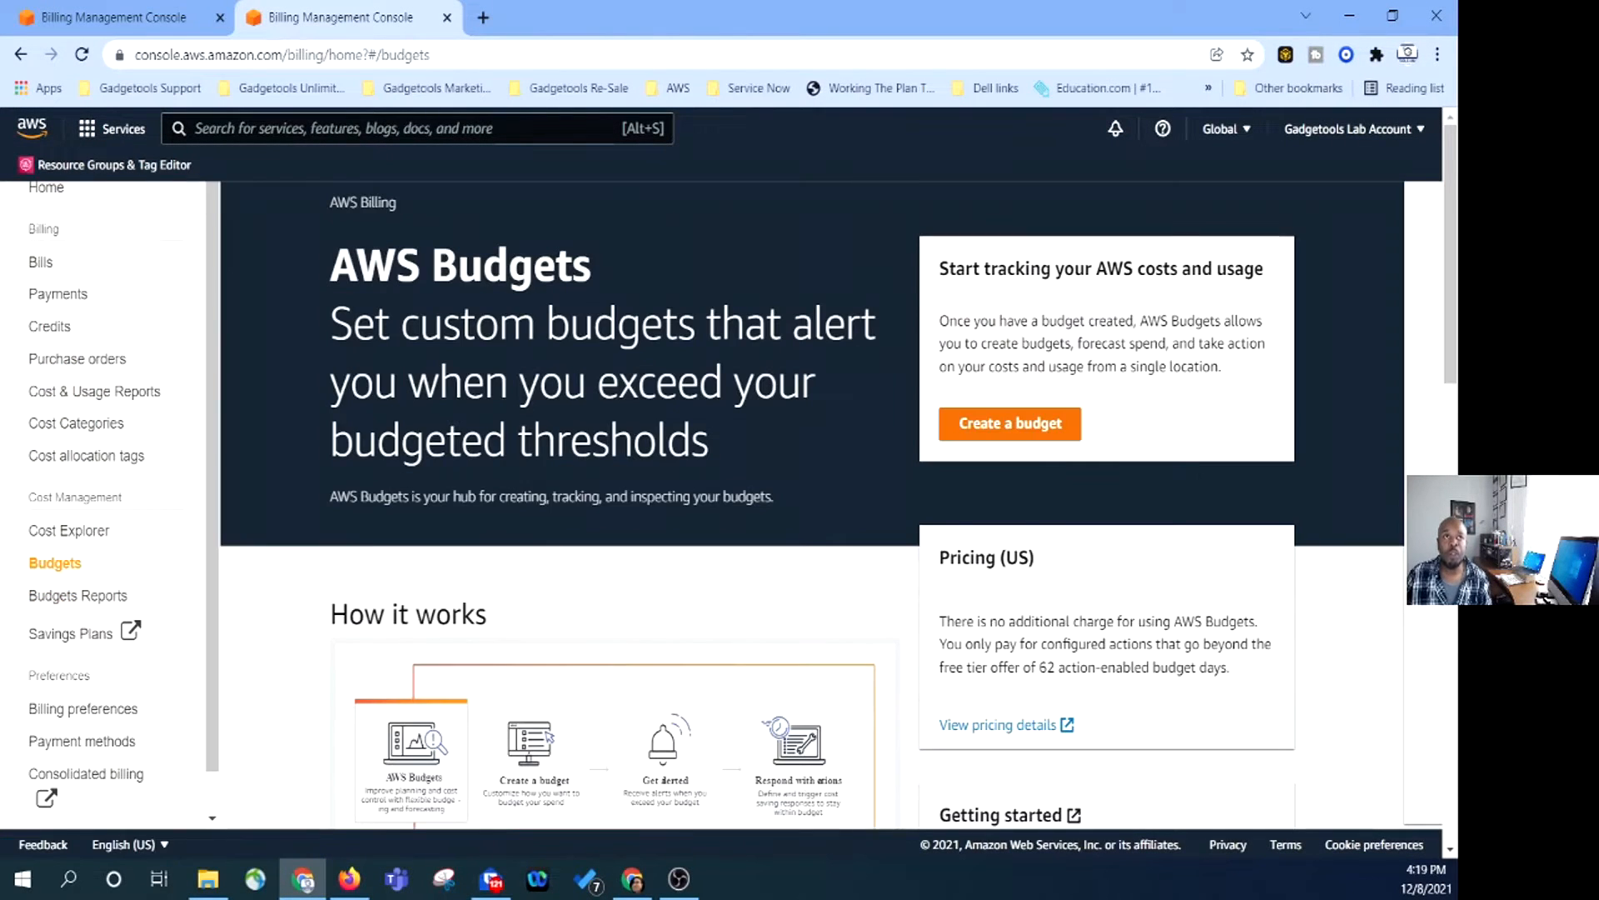
pyautogui.click(991, 434)
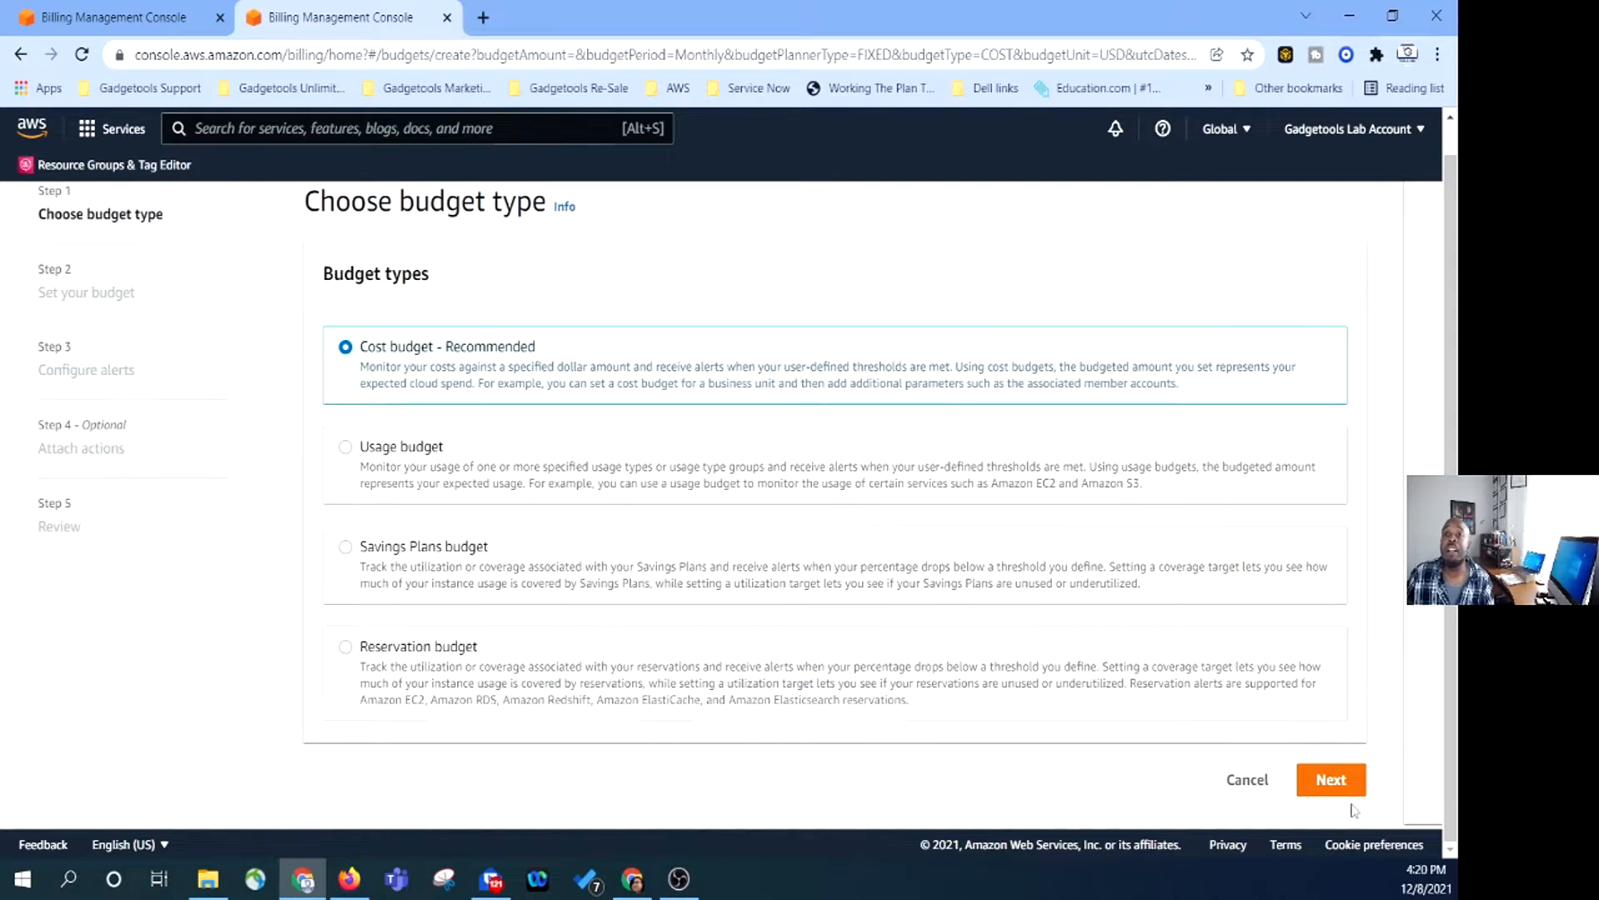
pyautogui.click(1338, 792)
pyautogui.scroll(-3, 1083, 585)
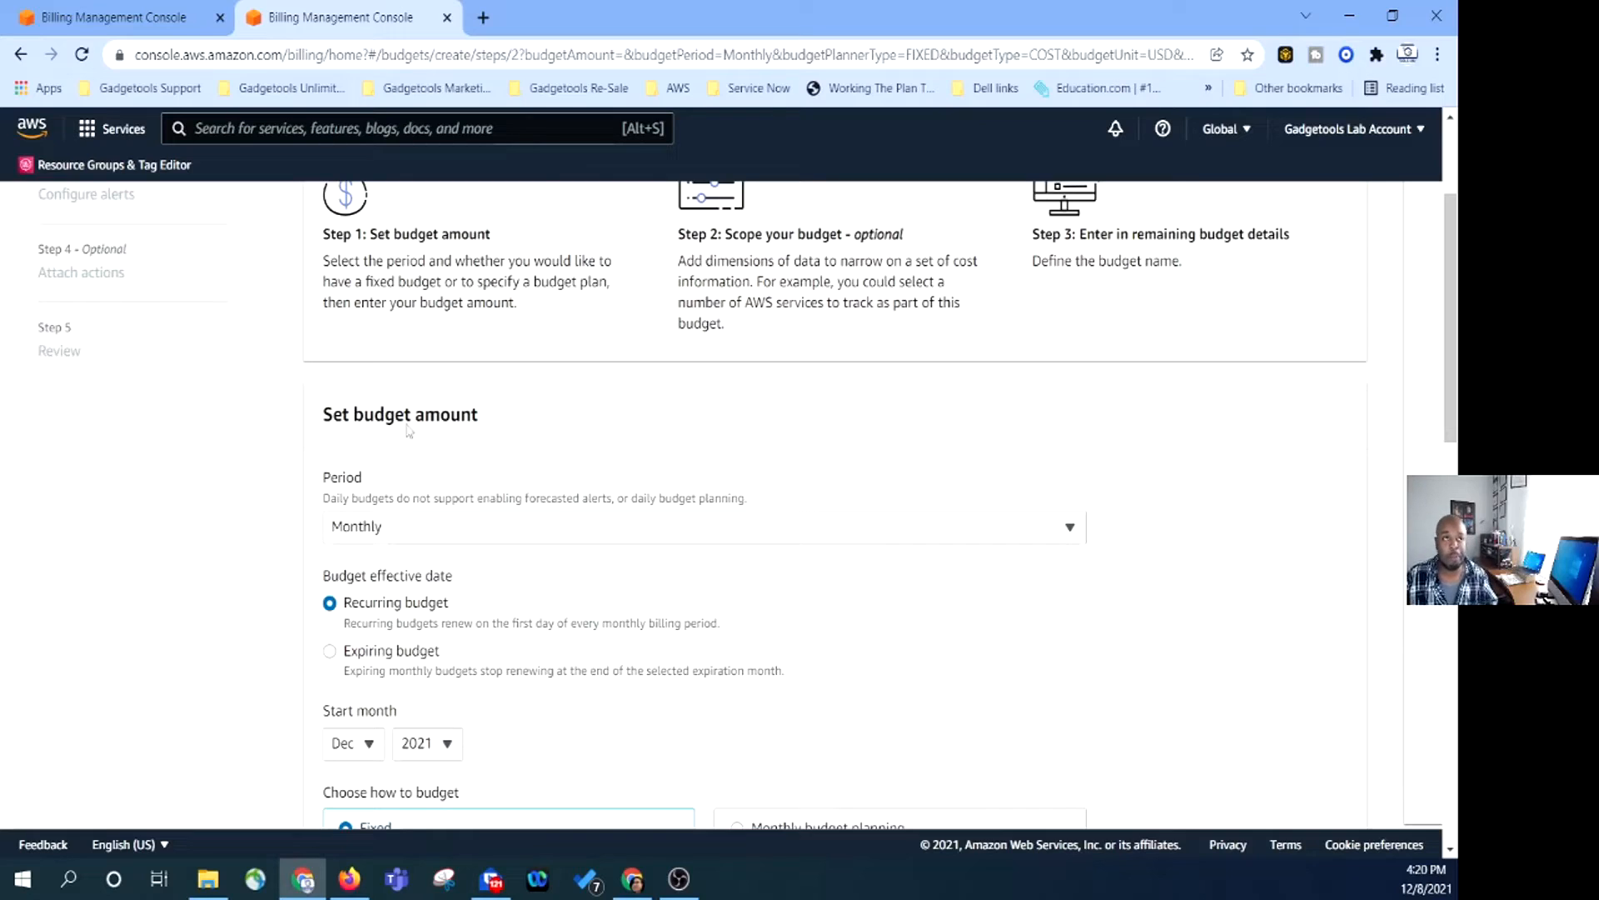
# Enter 20.00 as the fixed monthly budgeted amount.
pyautogui.scroll(-2, 546, 517)
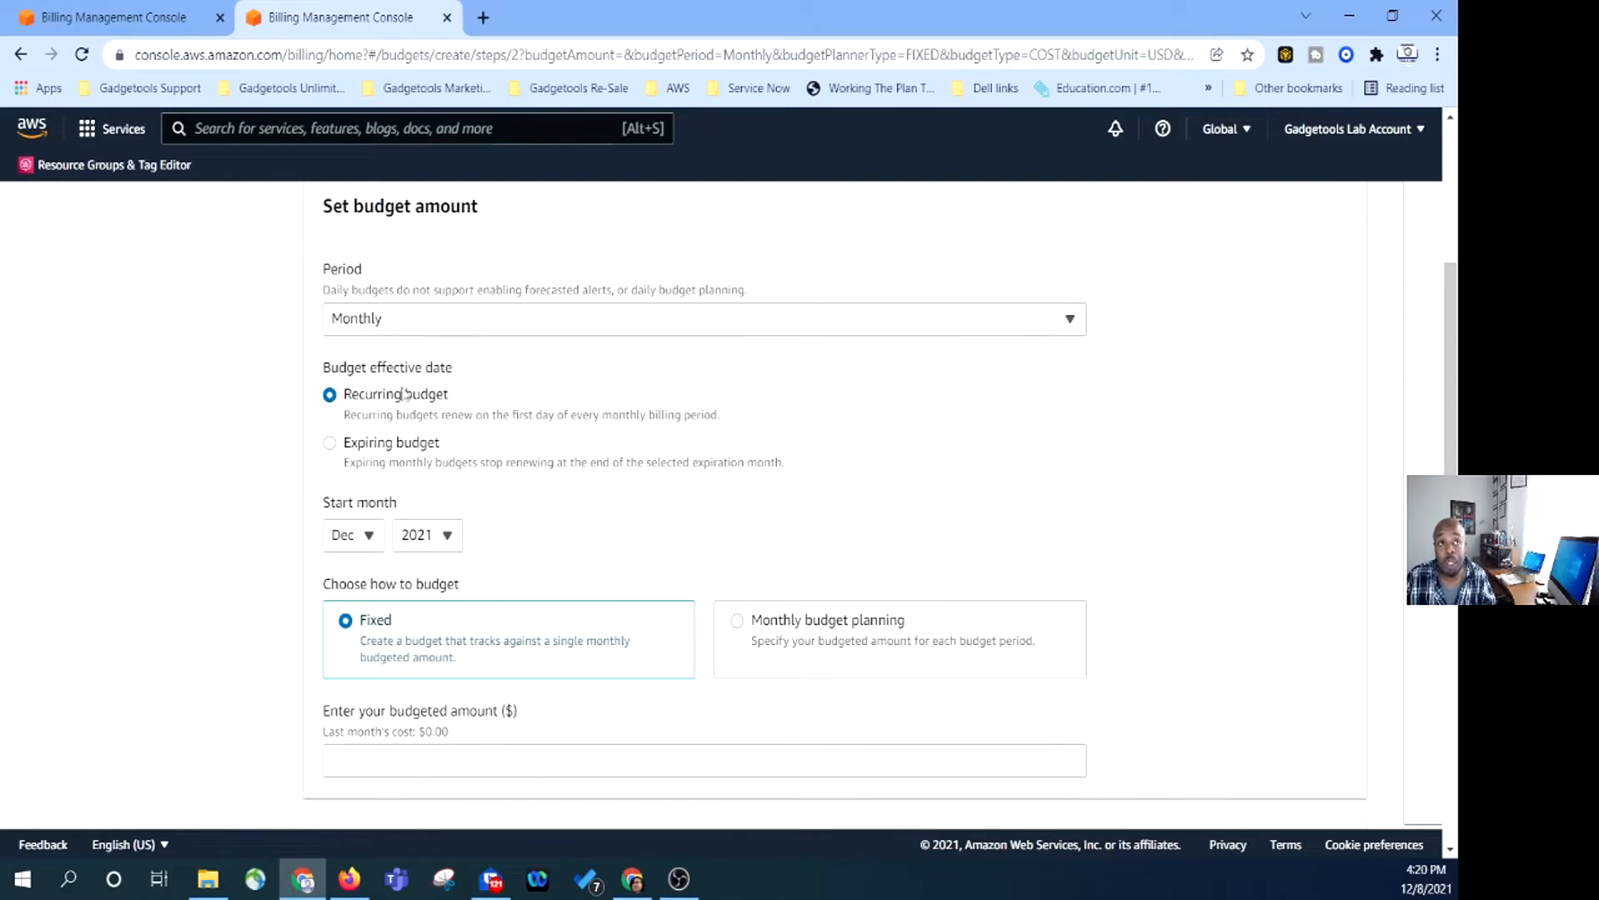
pyautogui.scroll(-1, 352, 548)
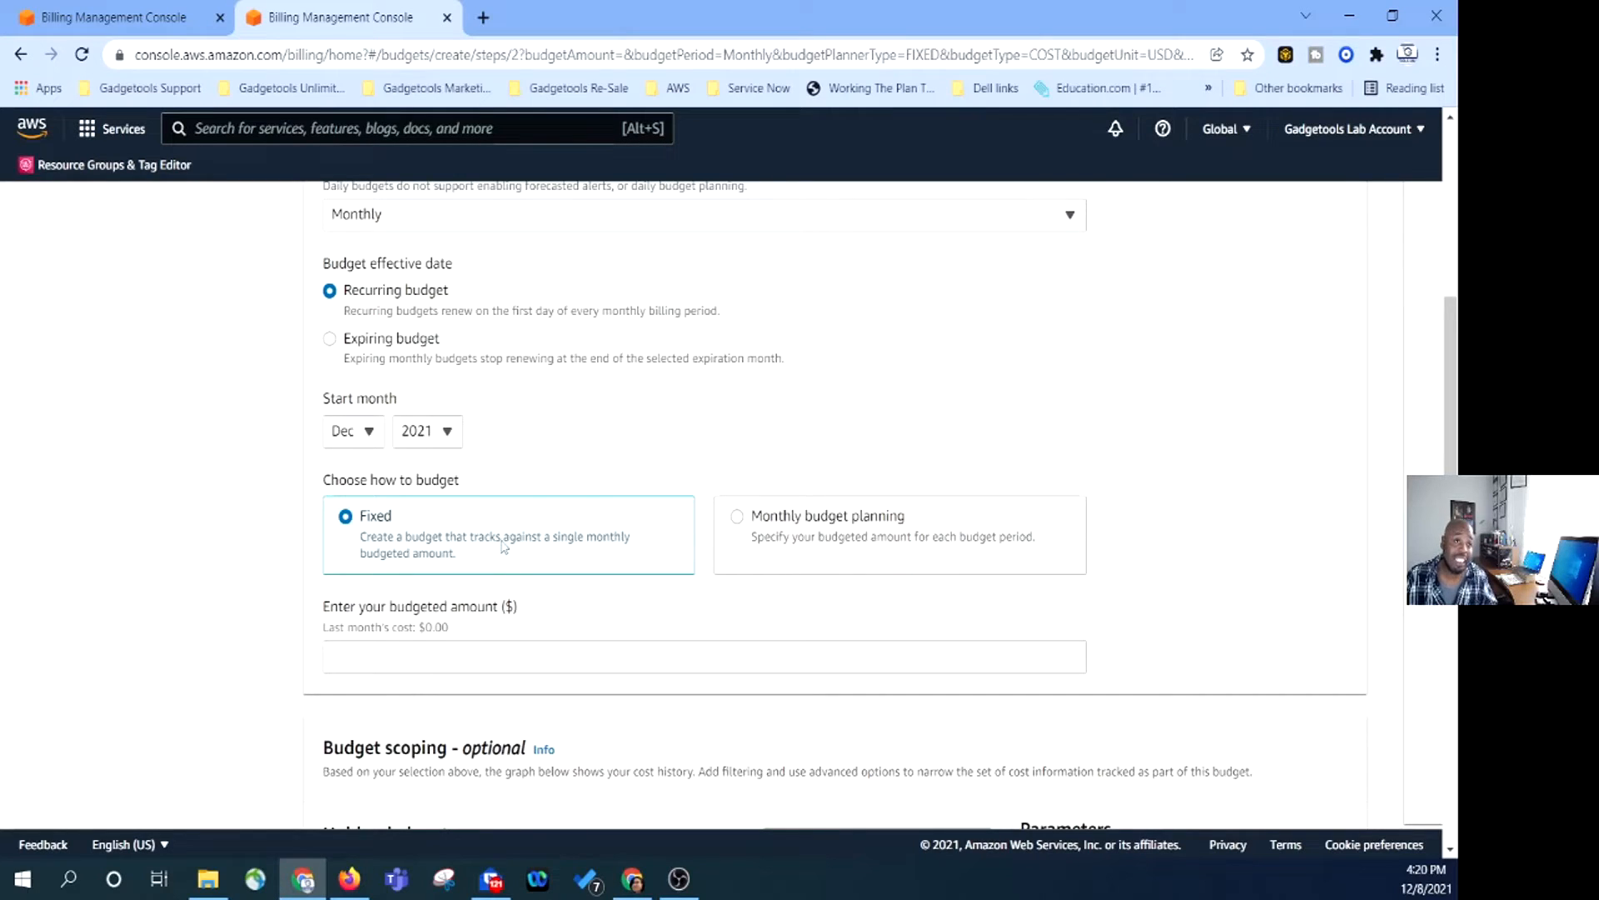
pyautogui.scroll(-1, 501, 547)
pyautogui.click(474, 549)
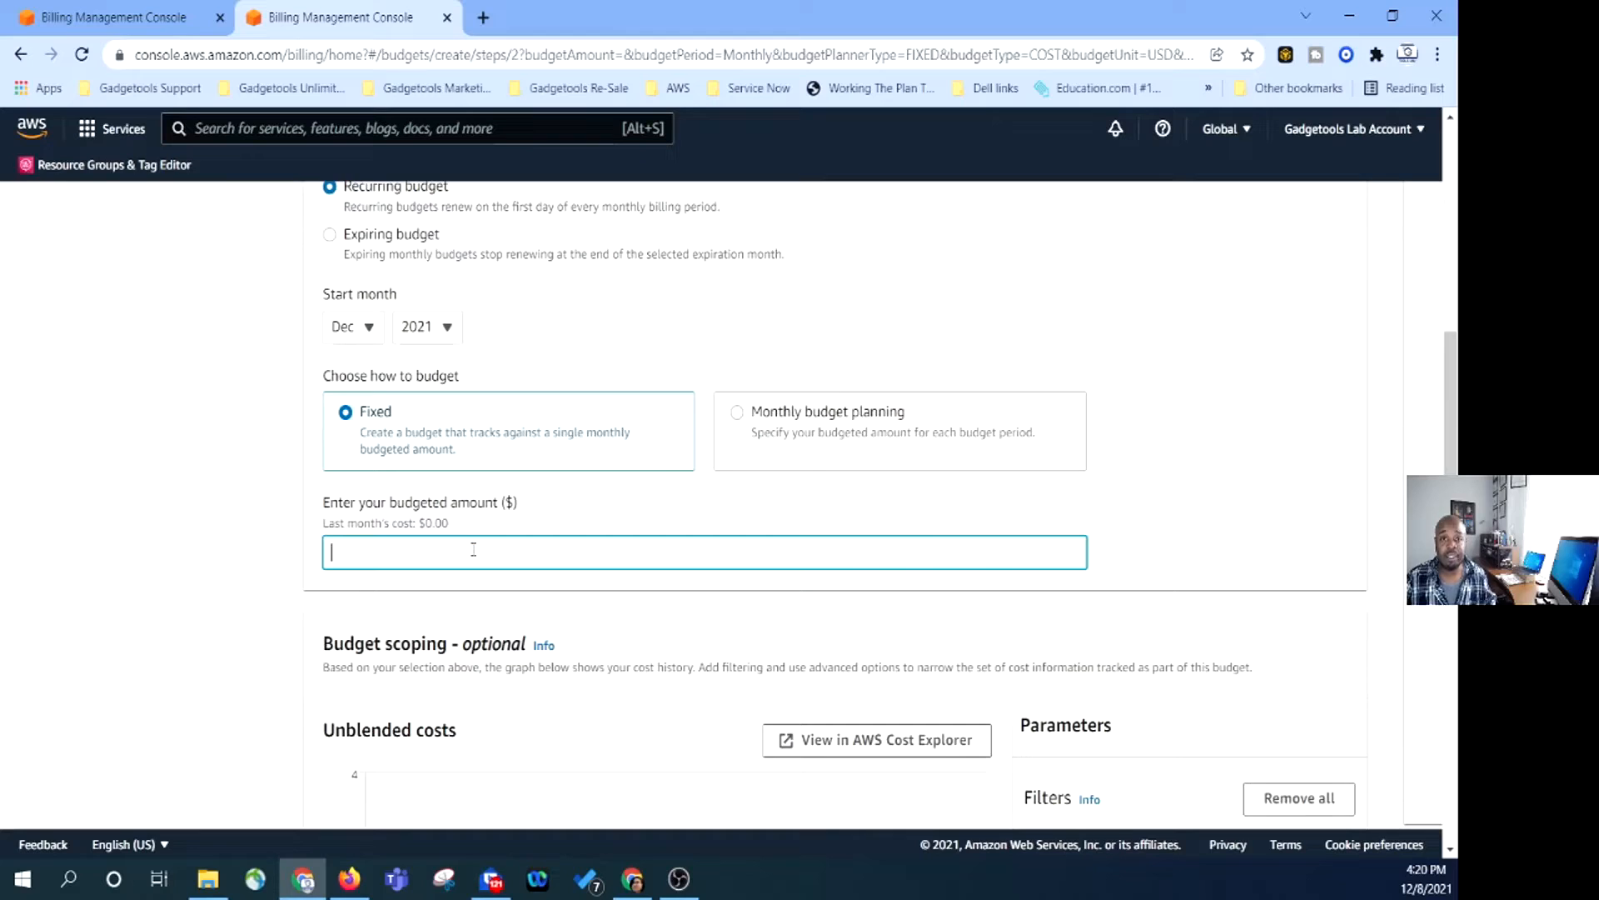
pyautogui.write('20.00')
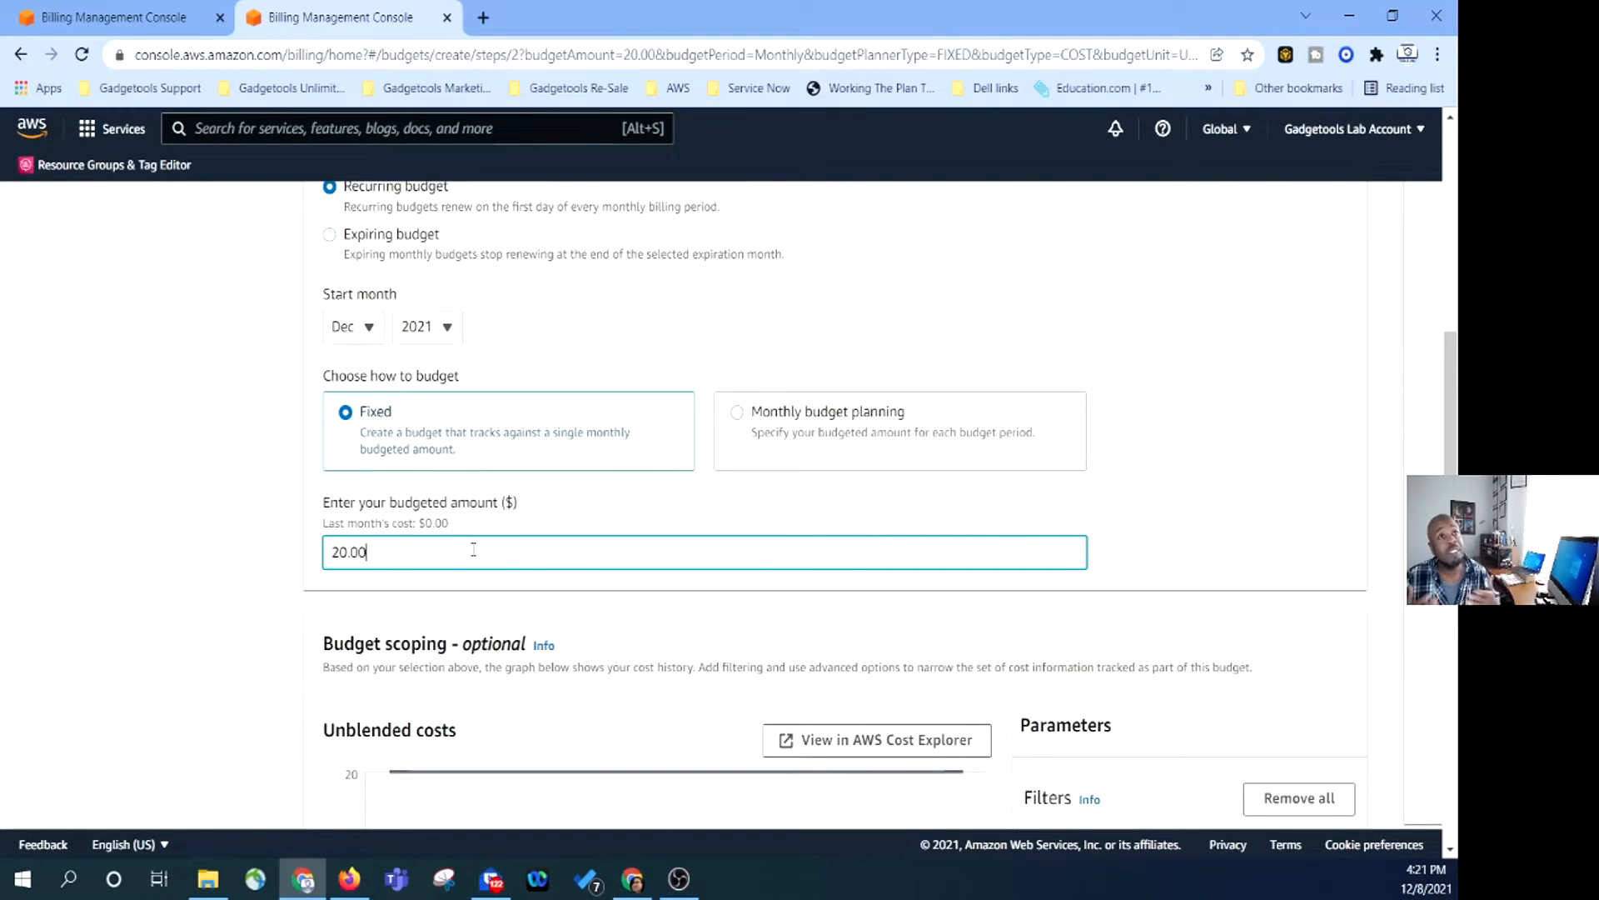
pyautogui.scroll(-6, 473, 550)
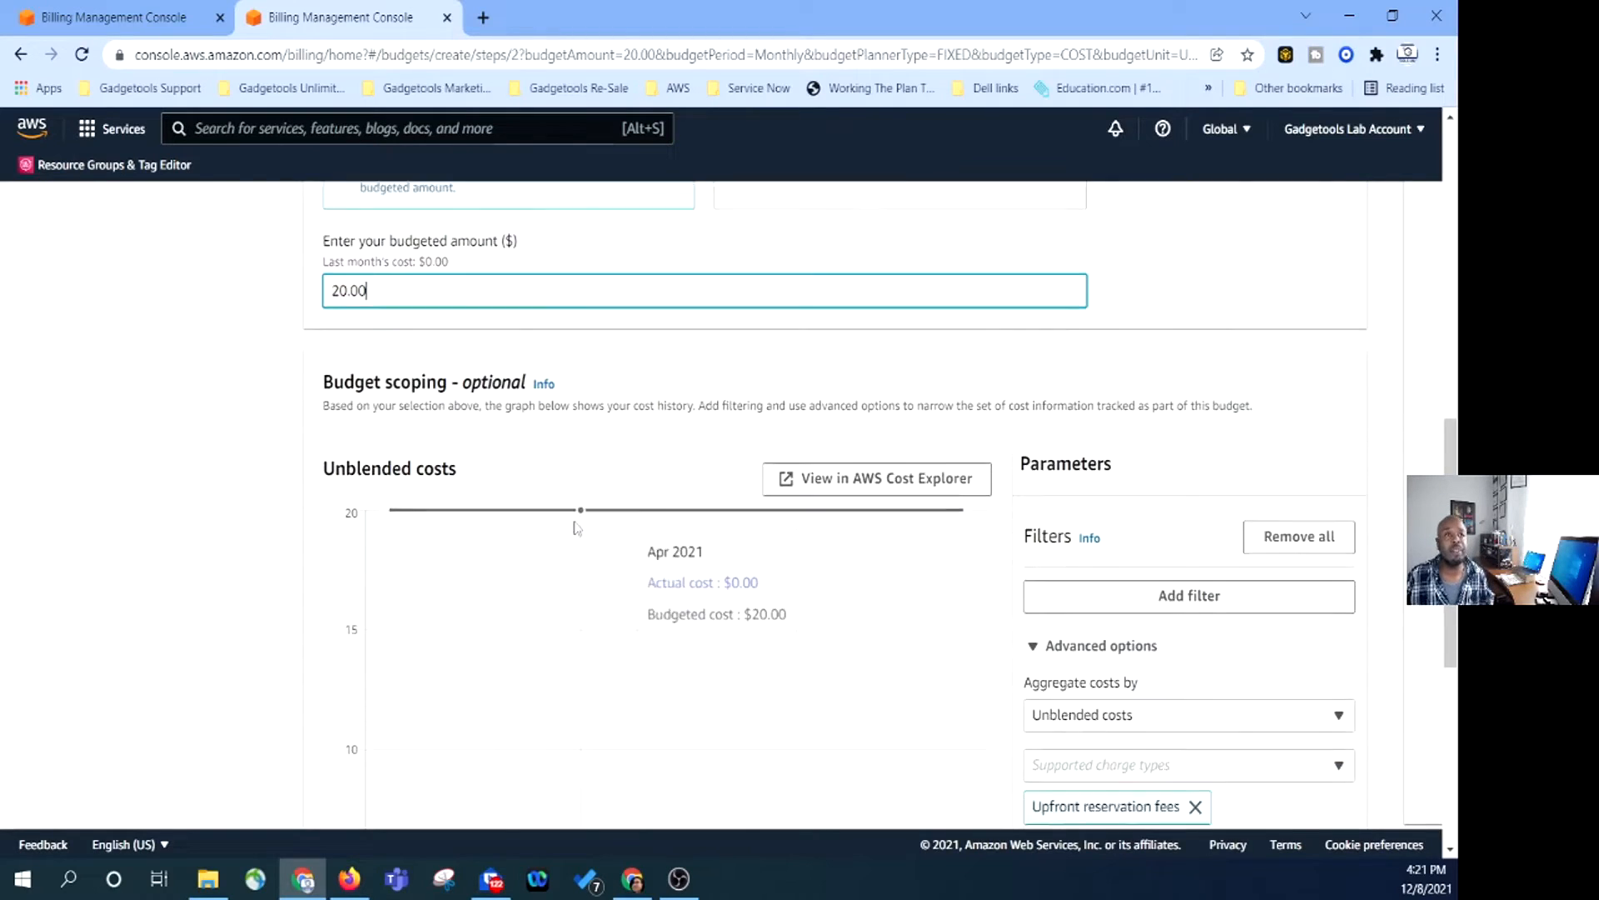
pyautogui.scroll(-3, 241, 313)
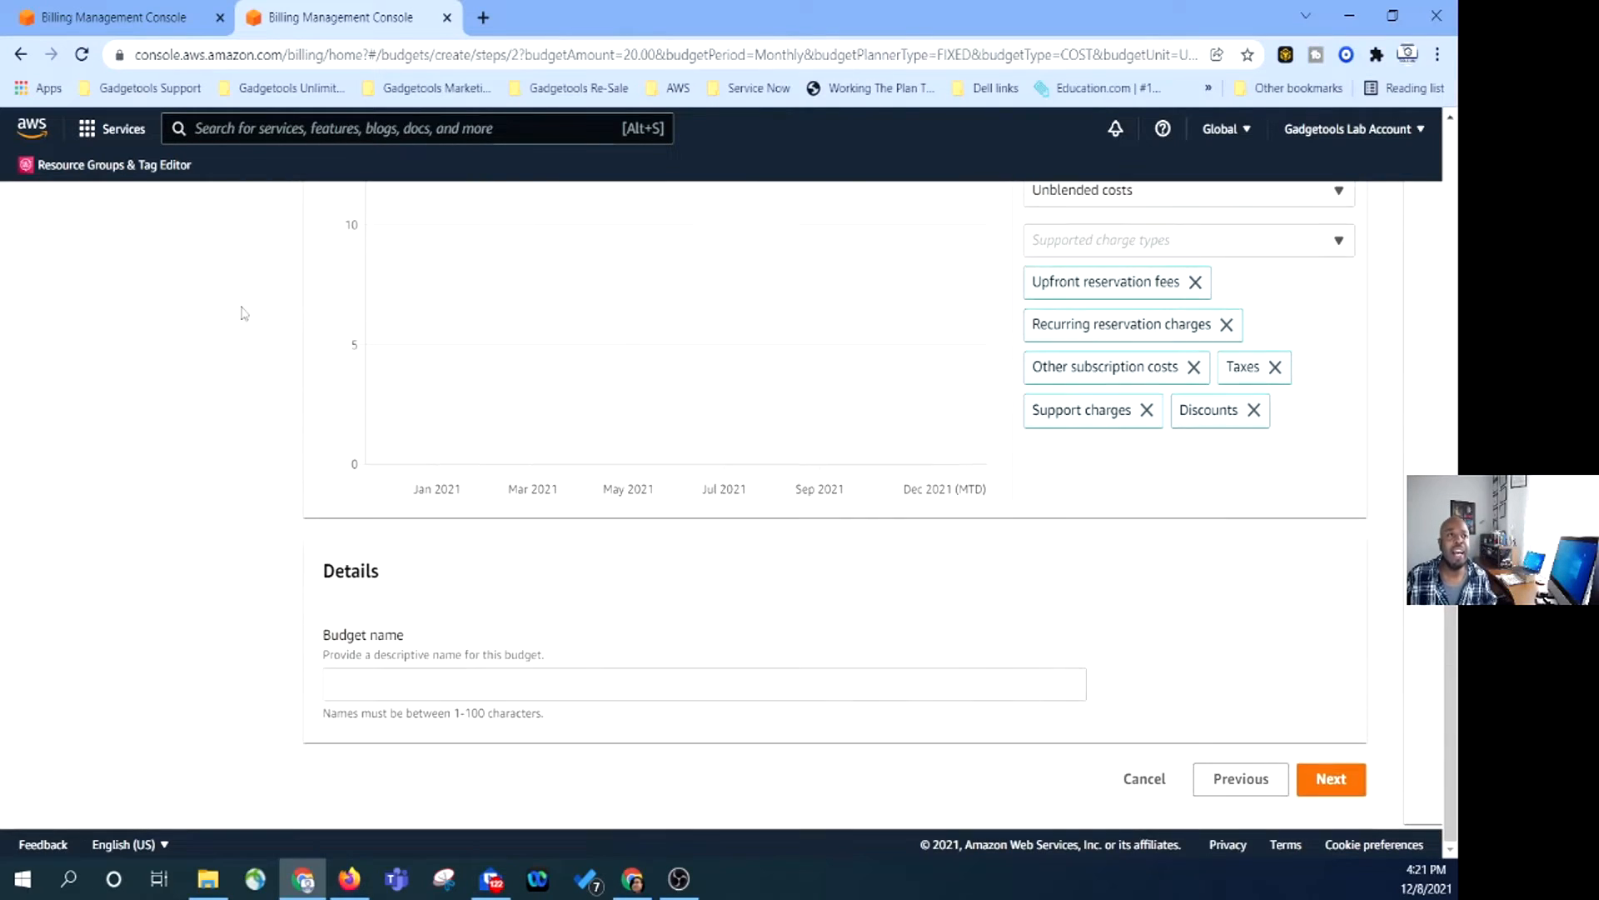
# Name the budget 'Lab Budget1' and continue to the alerts step.
pyautogui.click(403, 682)
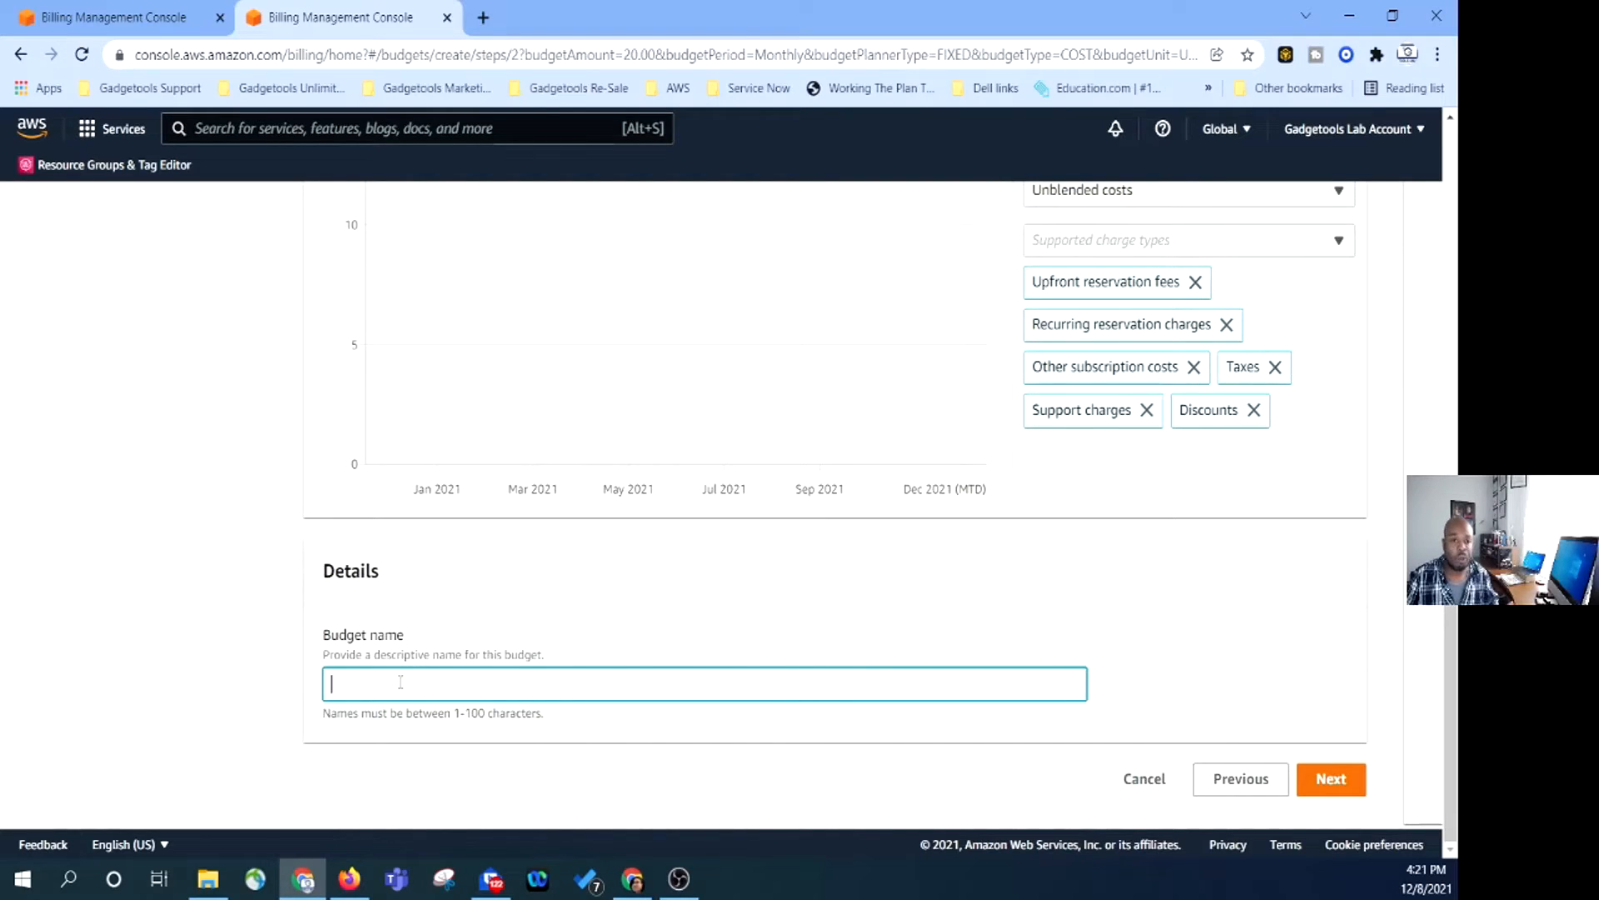
pyautogui.write('L')
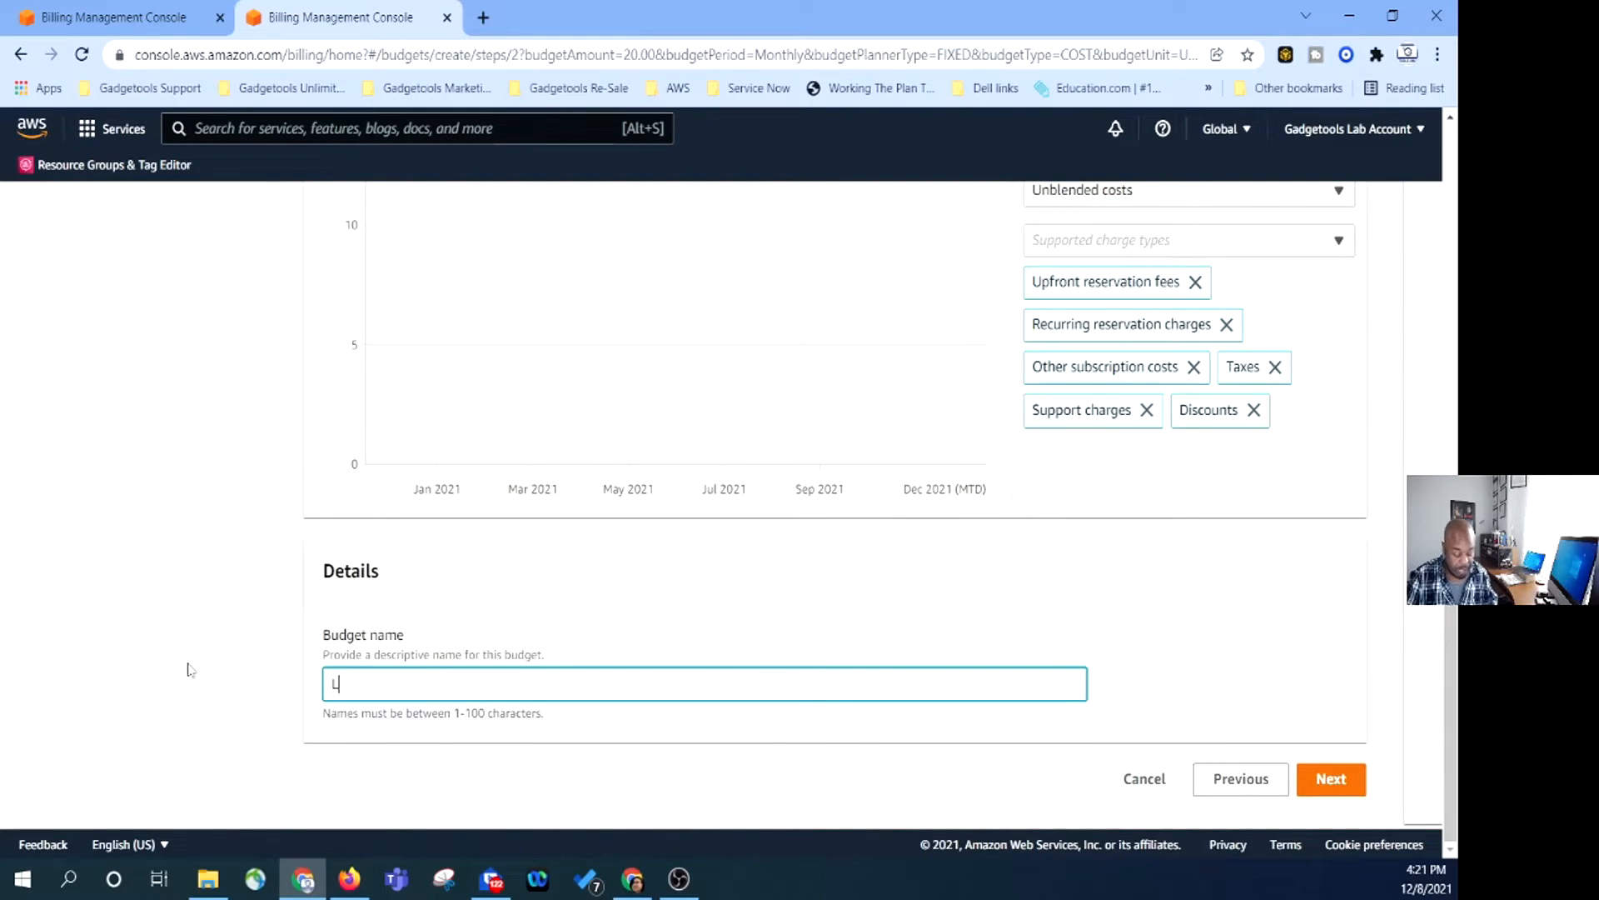
pyautogui.write('ab Bu')
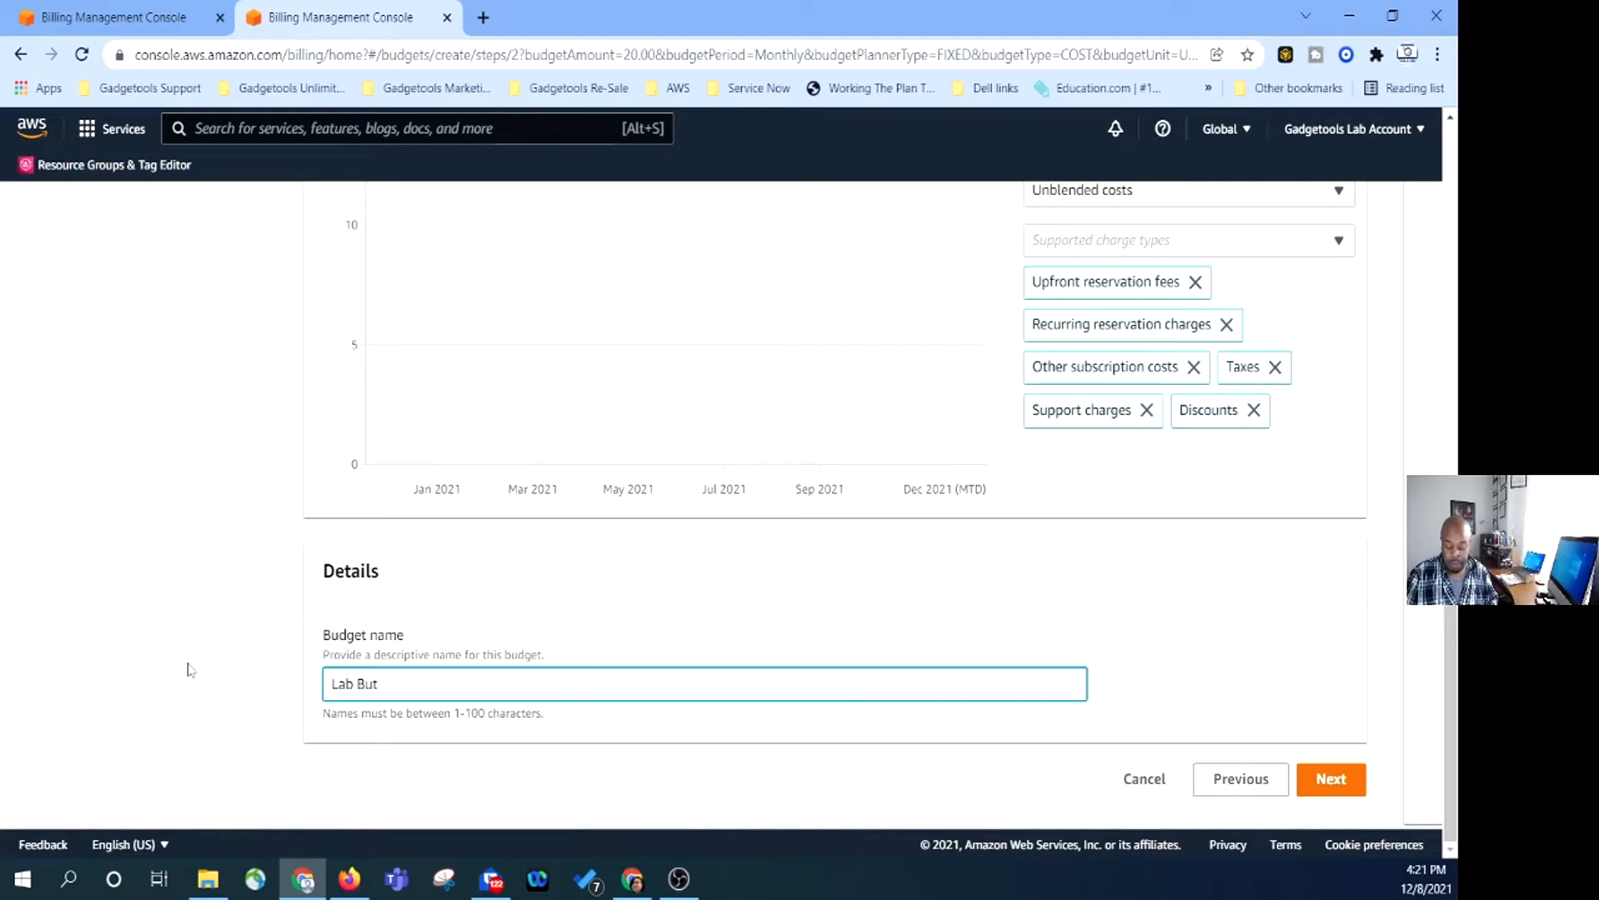
pyautogui.write('dget 1')
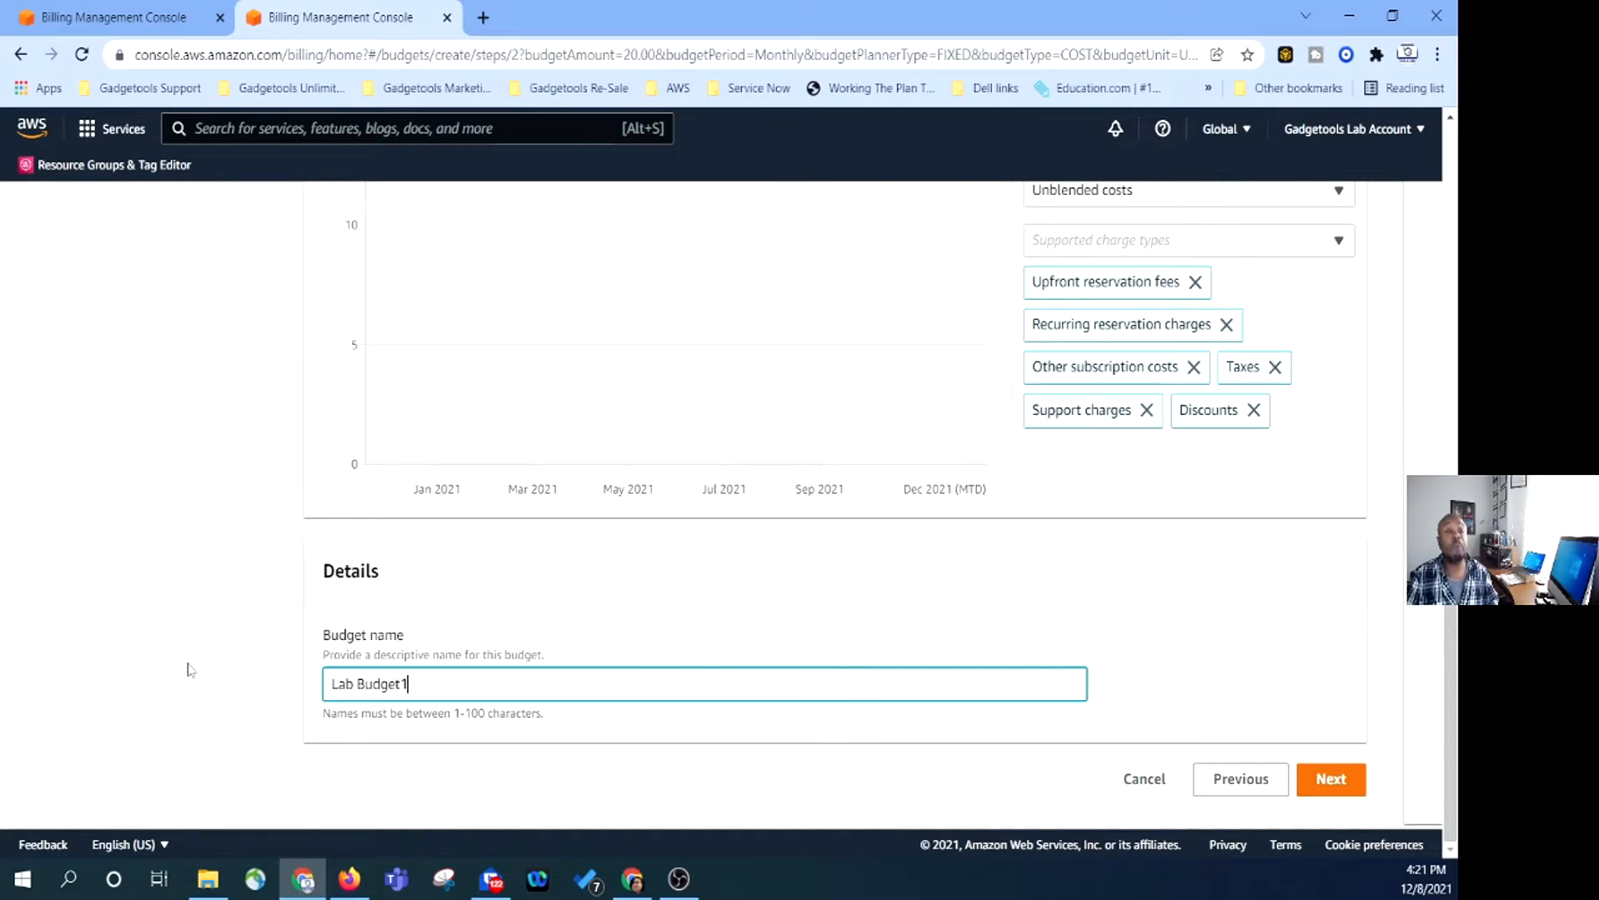
pyautogui.scroll(5, 1177, 535)
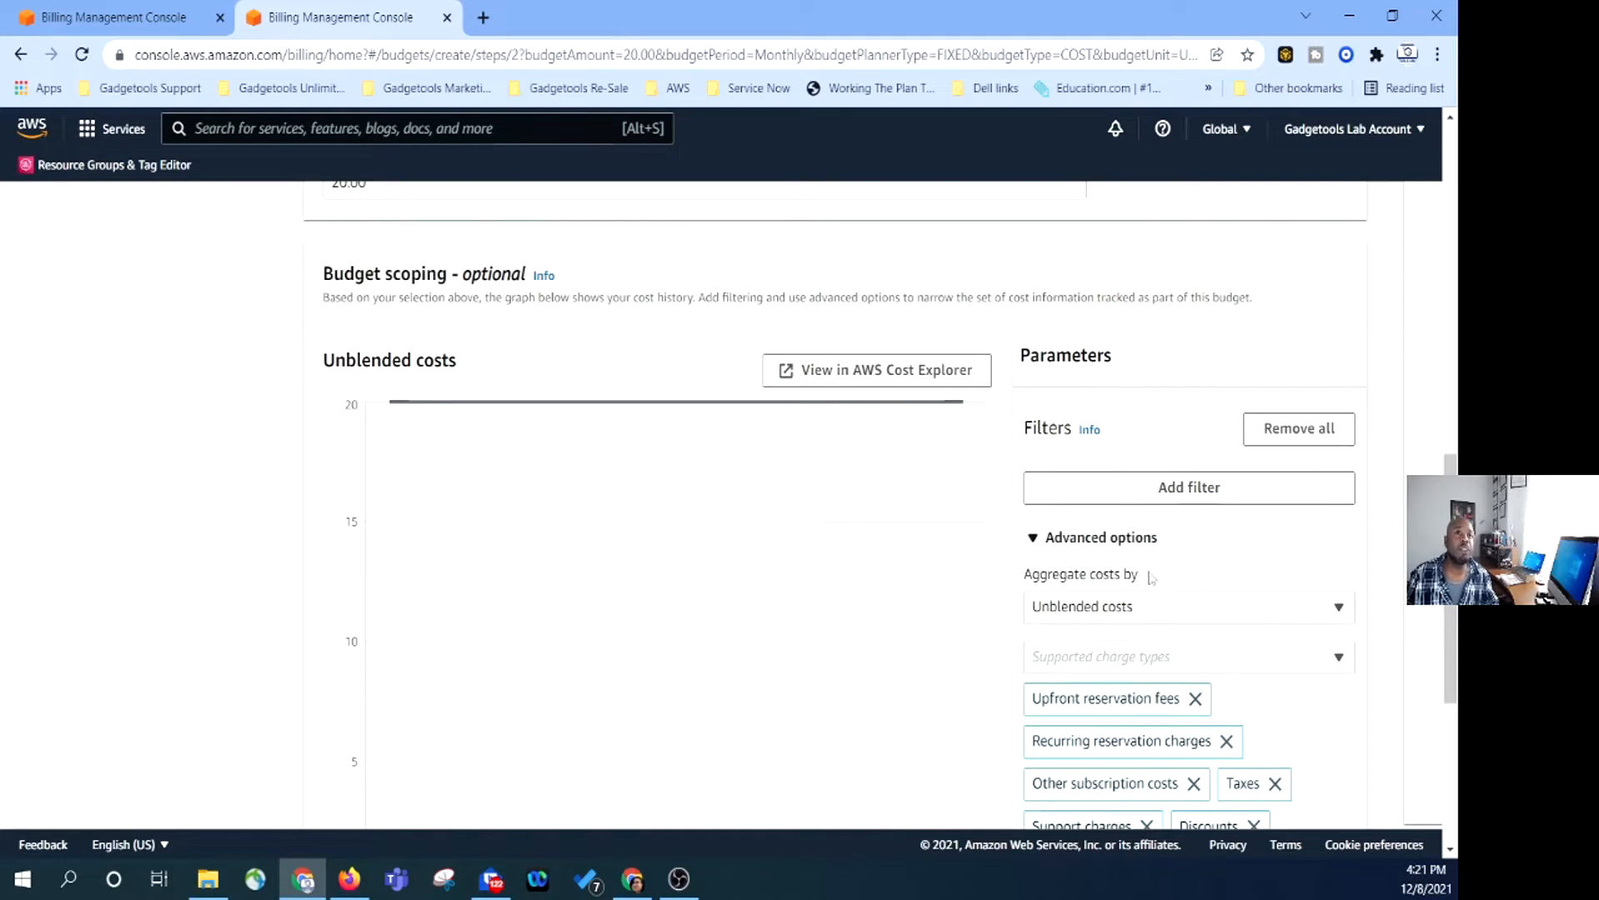
pyautogui.scroll(3, 1164, 616)
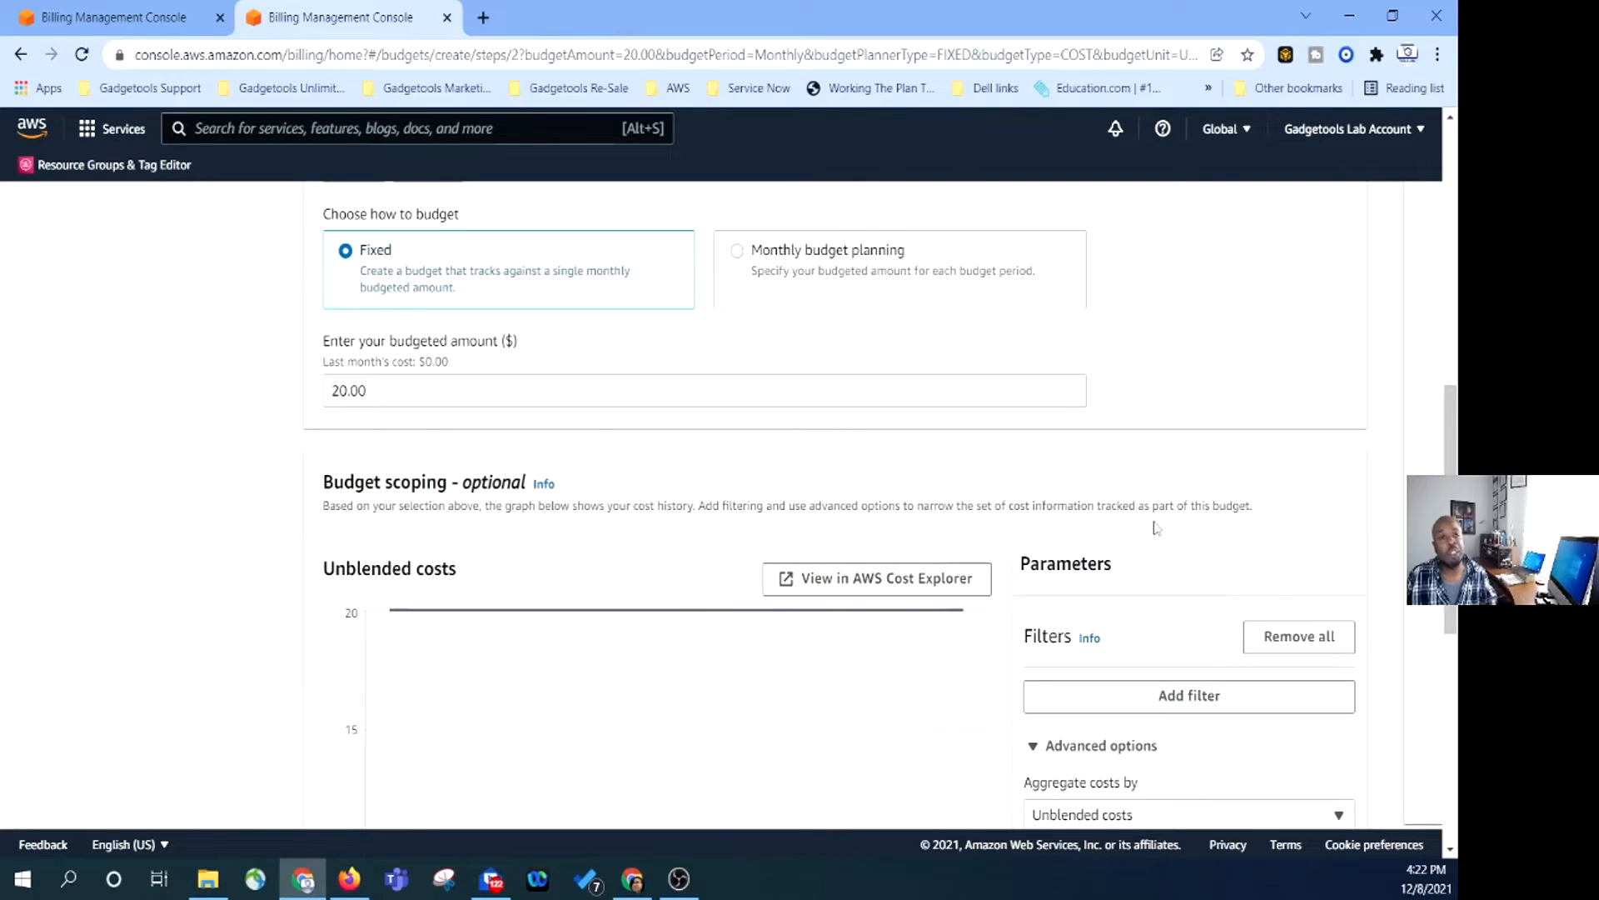
pyautogui.scroll(-9, 1158, 533)
pyautogui.click(1348, 780)
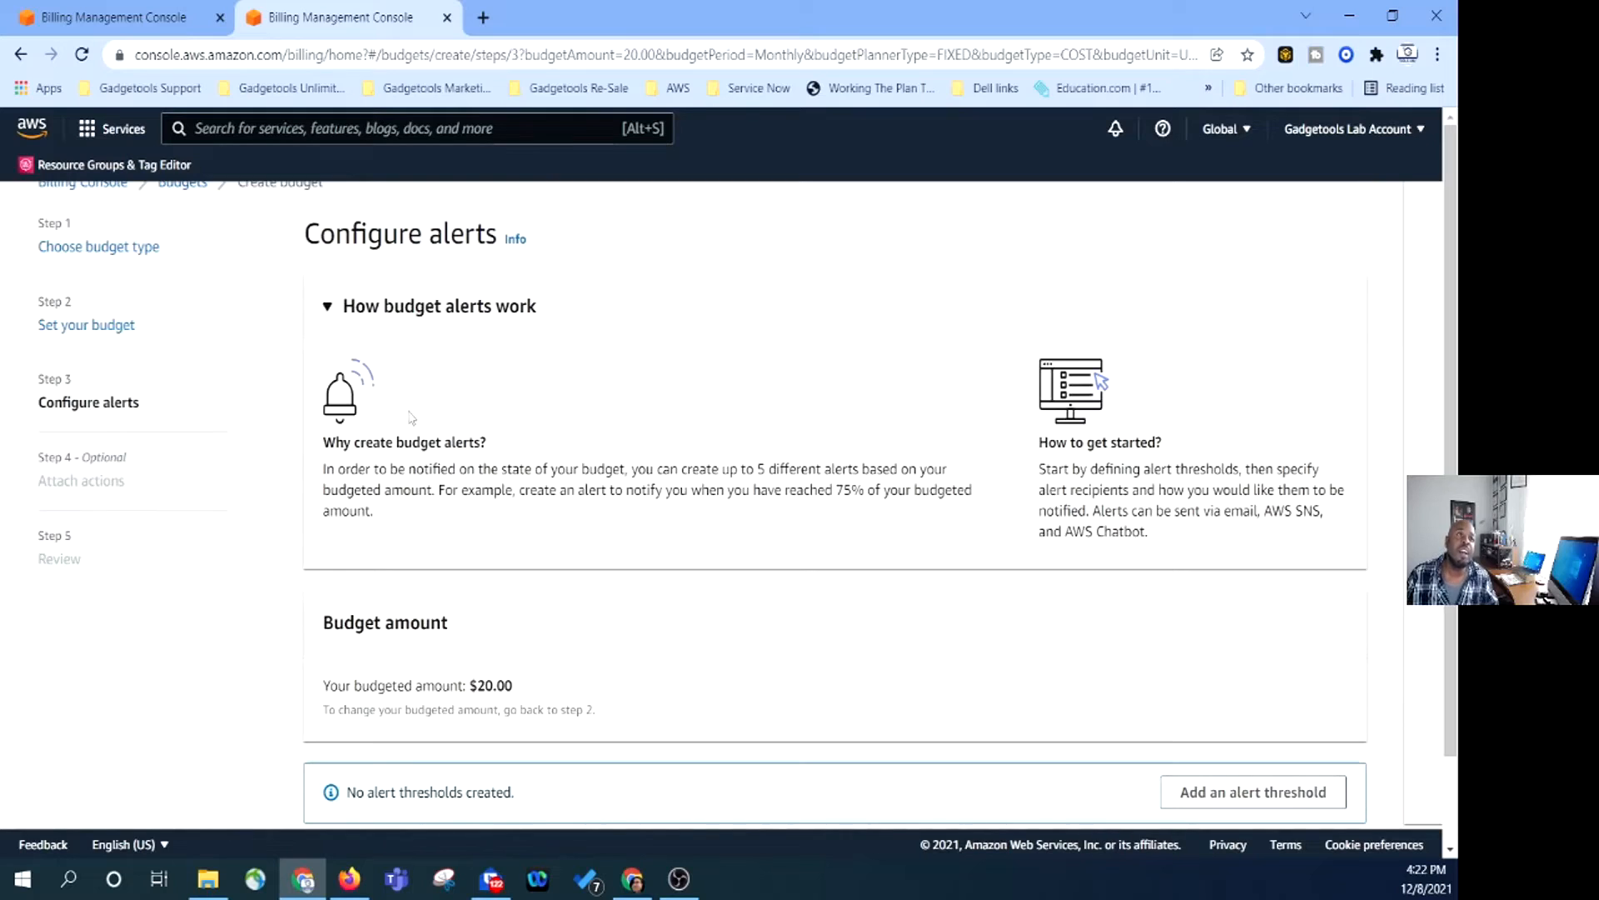
# Add an alert threshold of 50% ($10.00) triggered by actual cost.
pyautogui.scroll(-1, 410, 417)
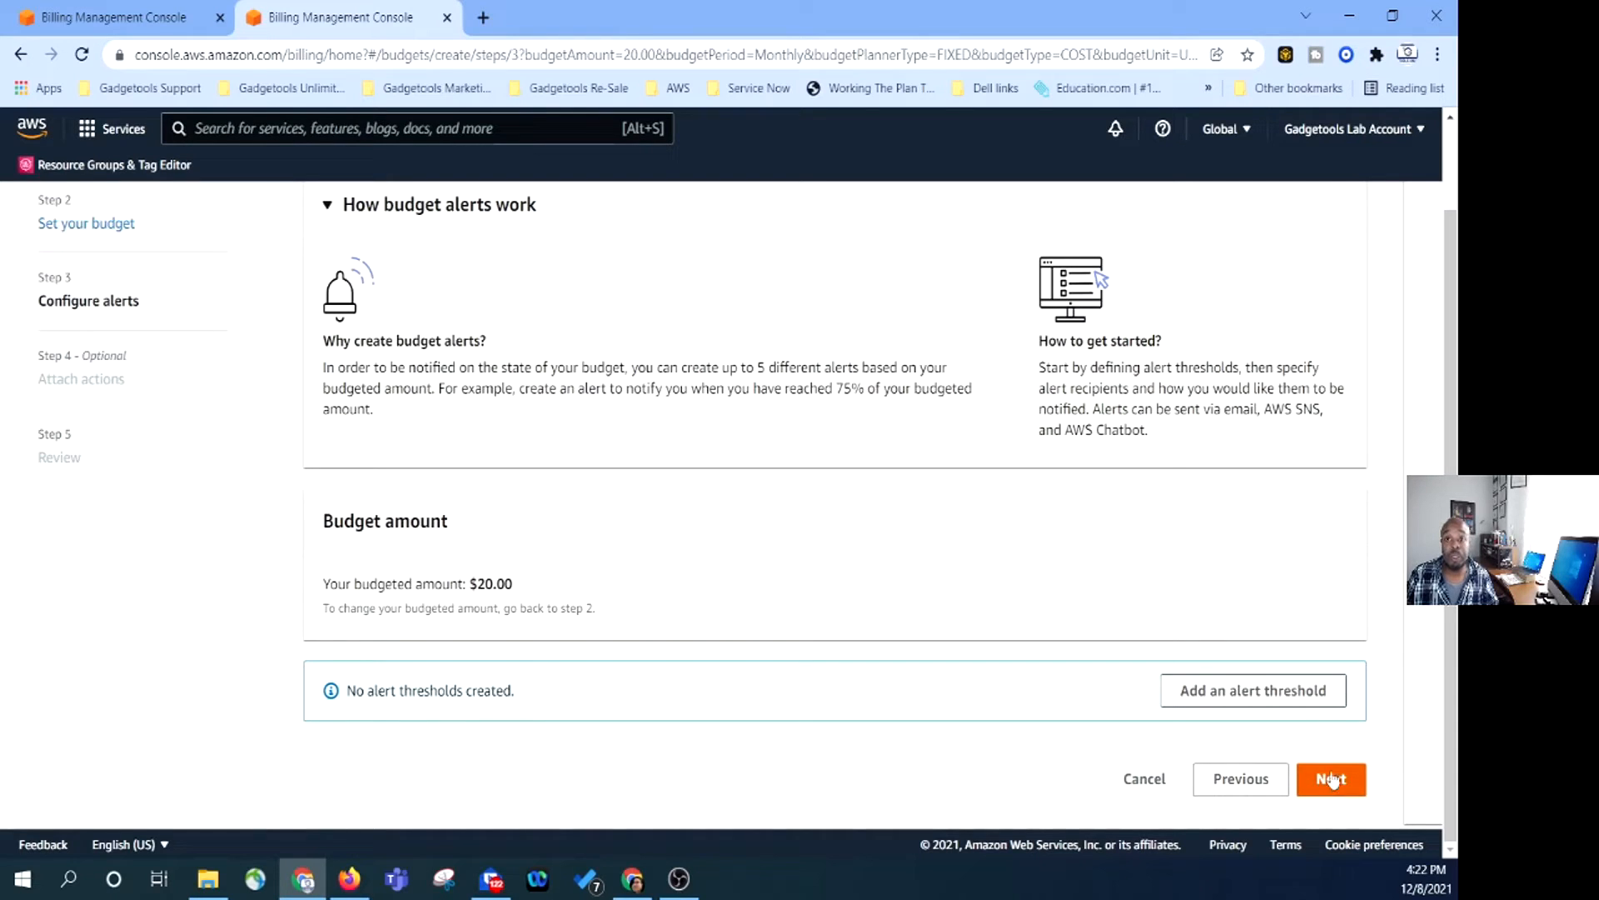
pyautogui.click(1292, 705)
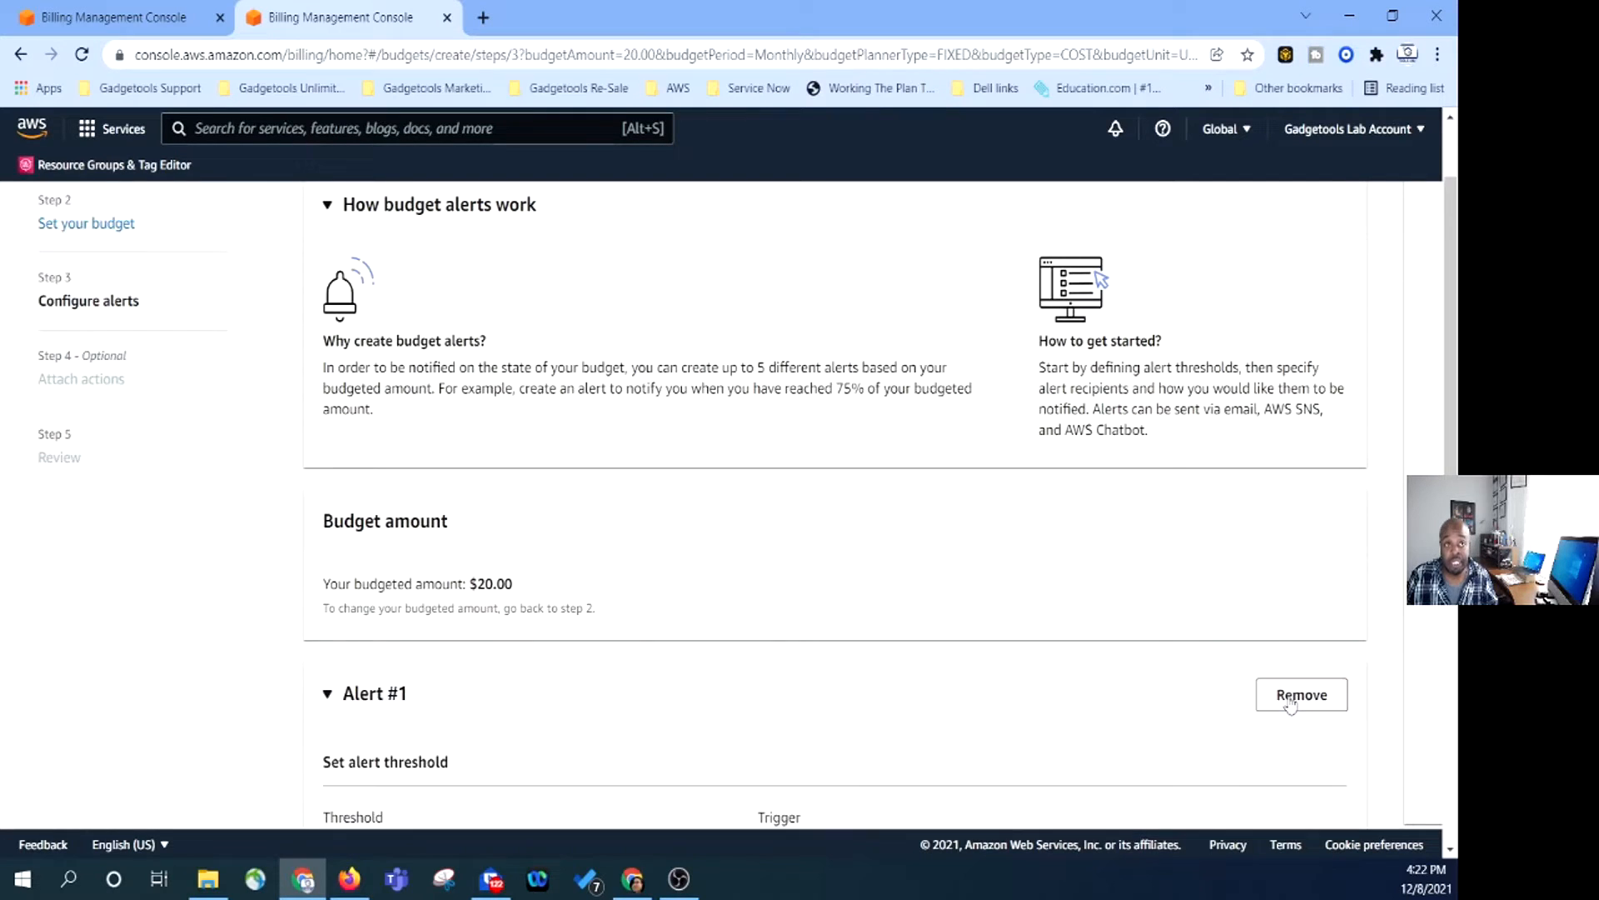
pyautogui.scroll(-2, 583, 590)
pyautogui.scroll(-1, 621, 583)
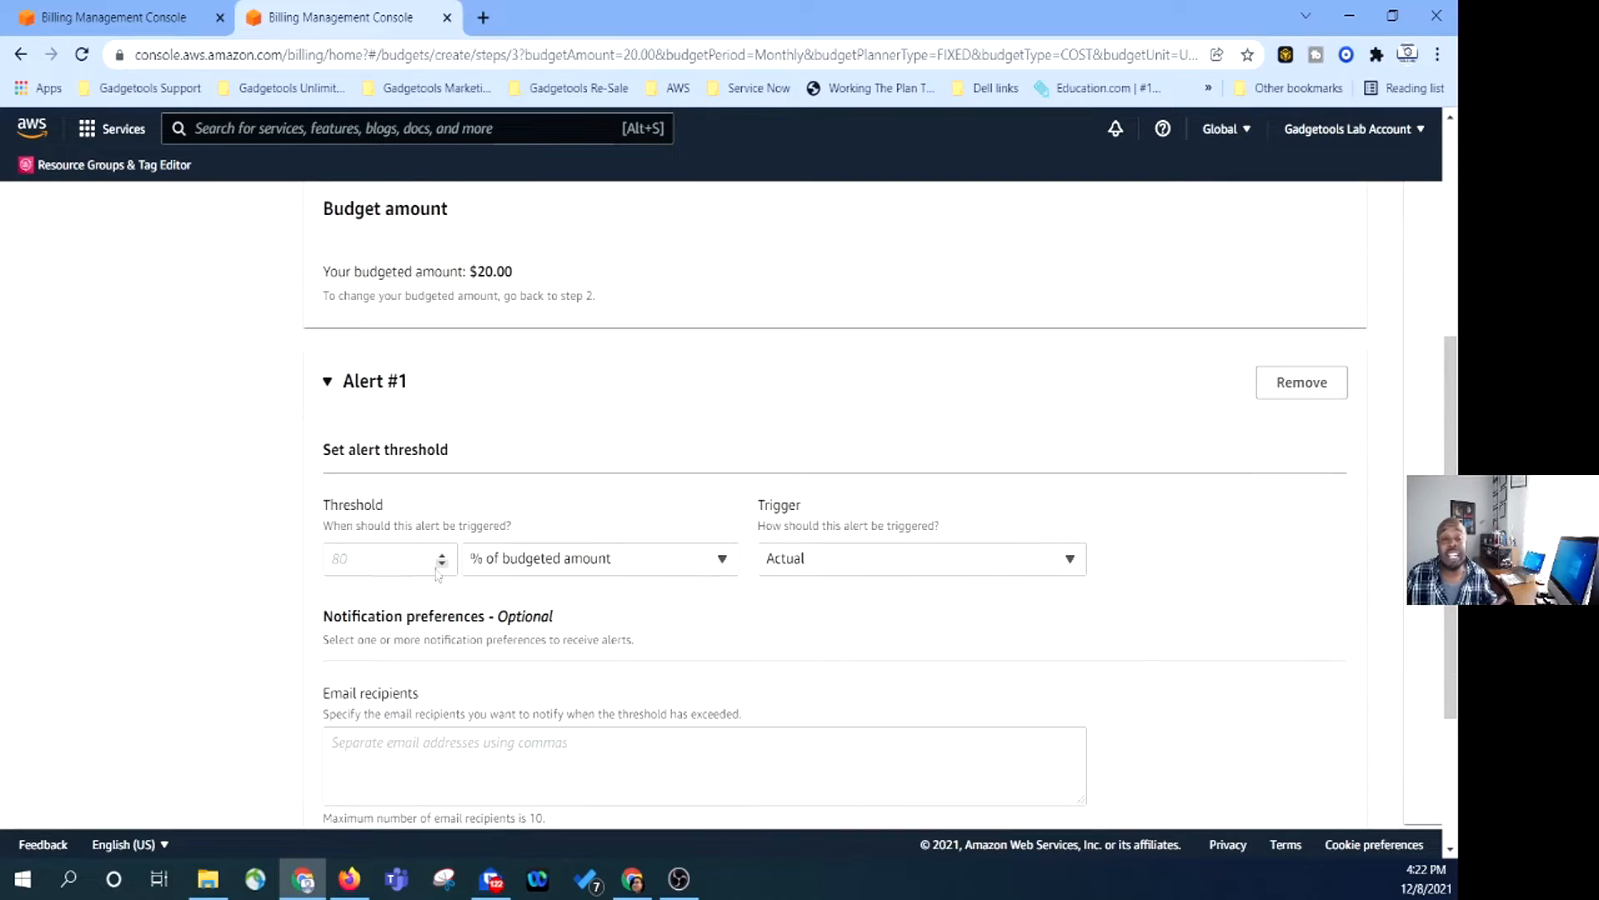
pyautogui.click(392, 560)
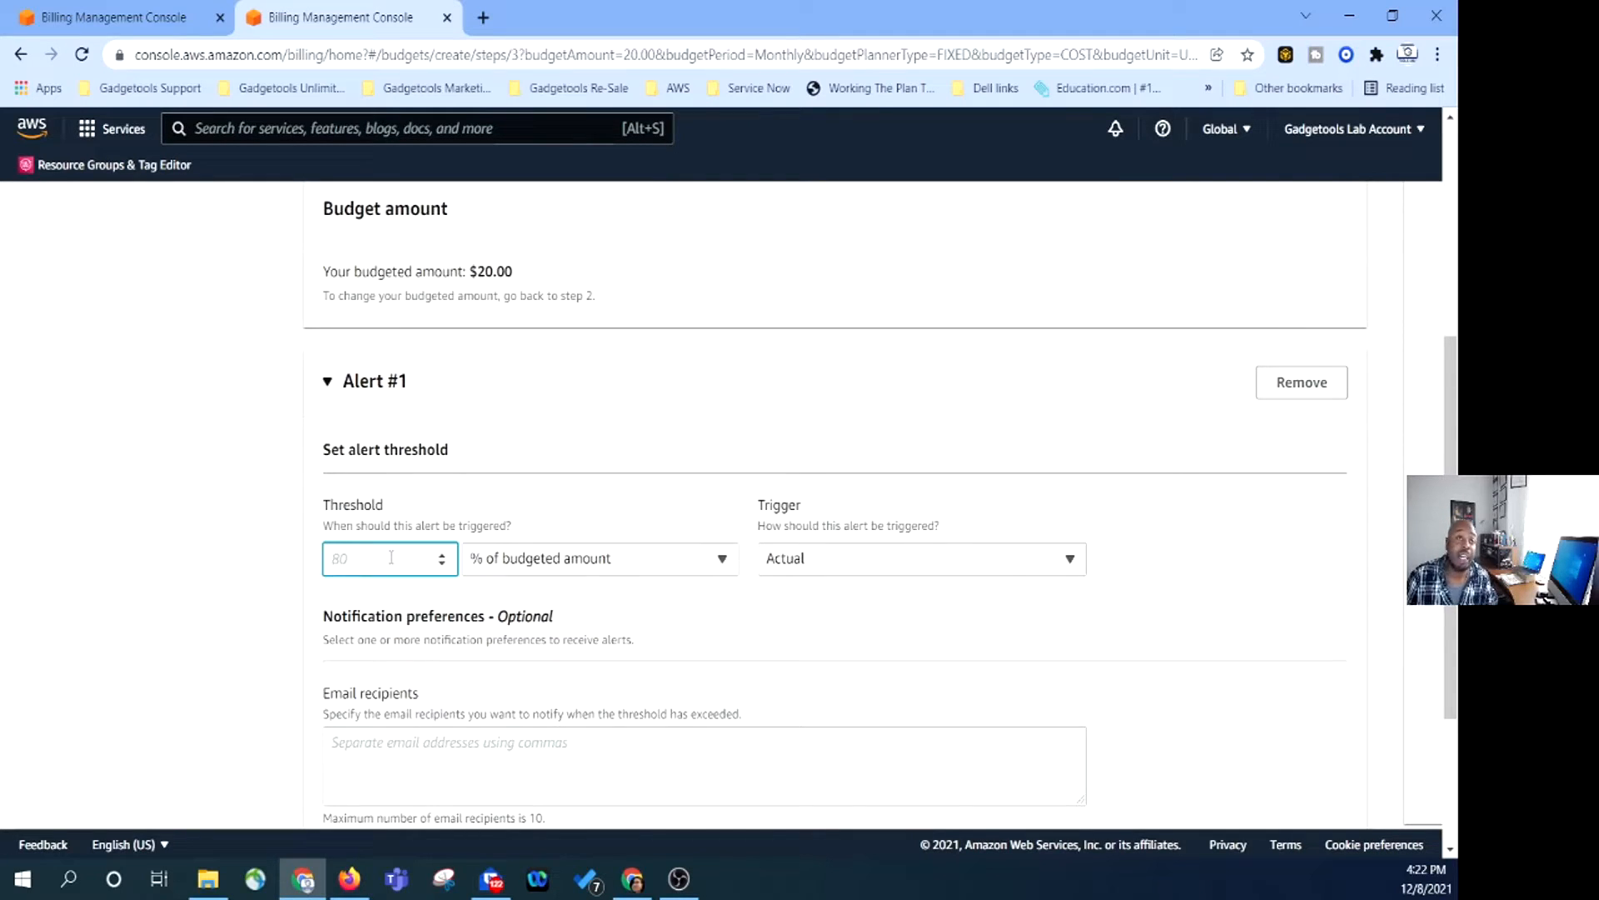
pyautogui.write('50')
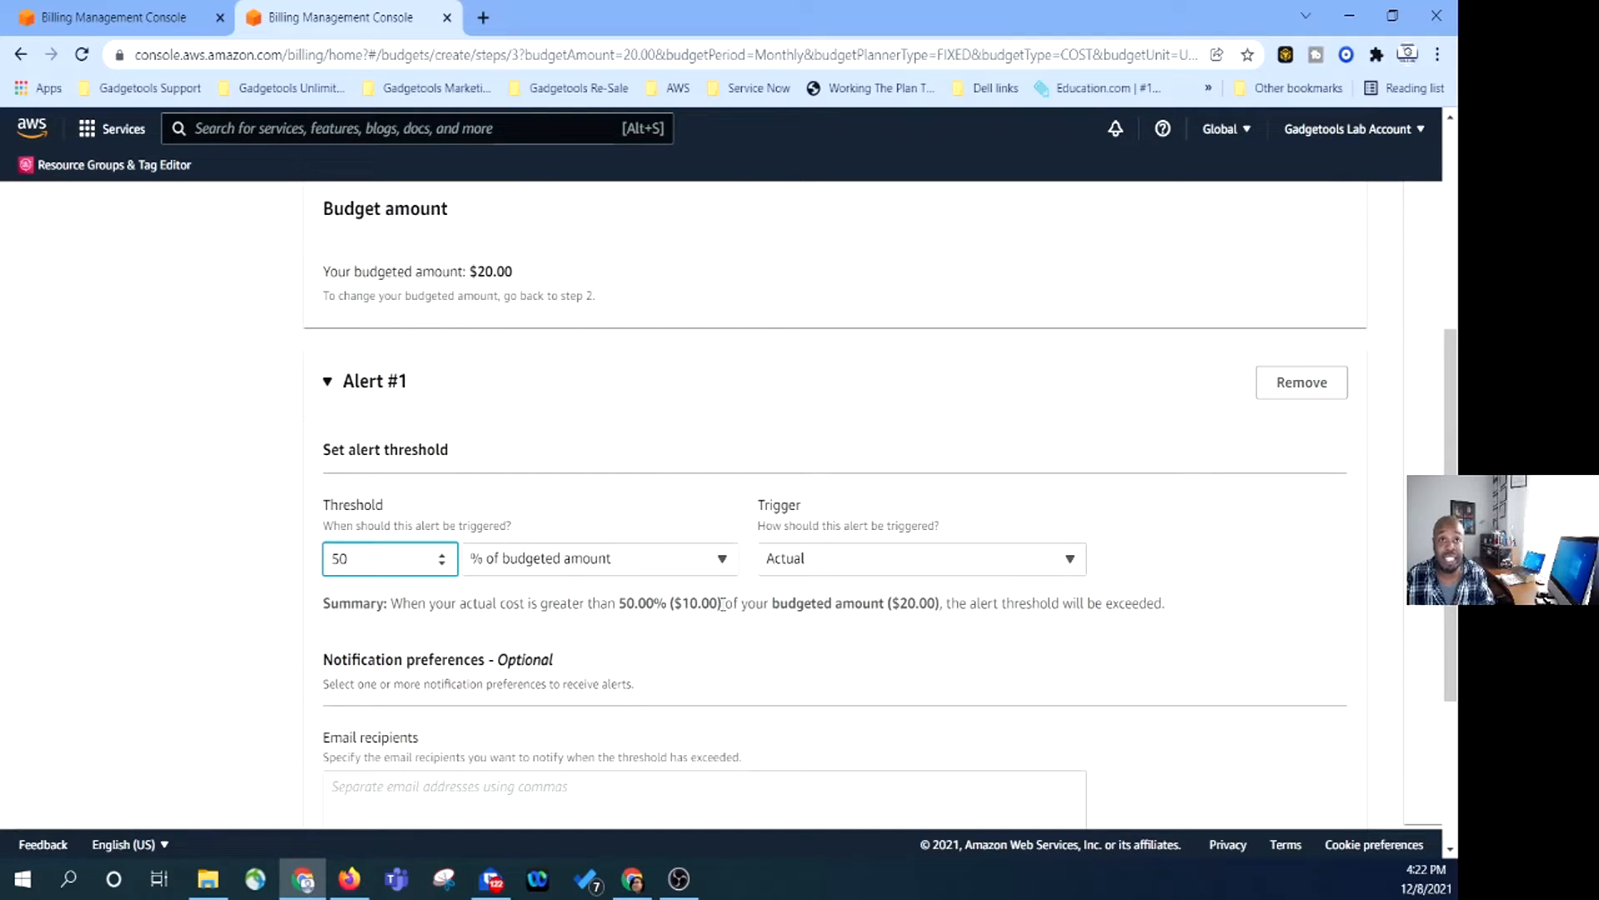
pyautogui.click(1019, 553)
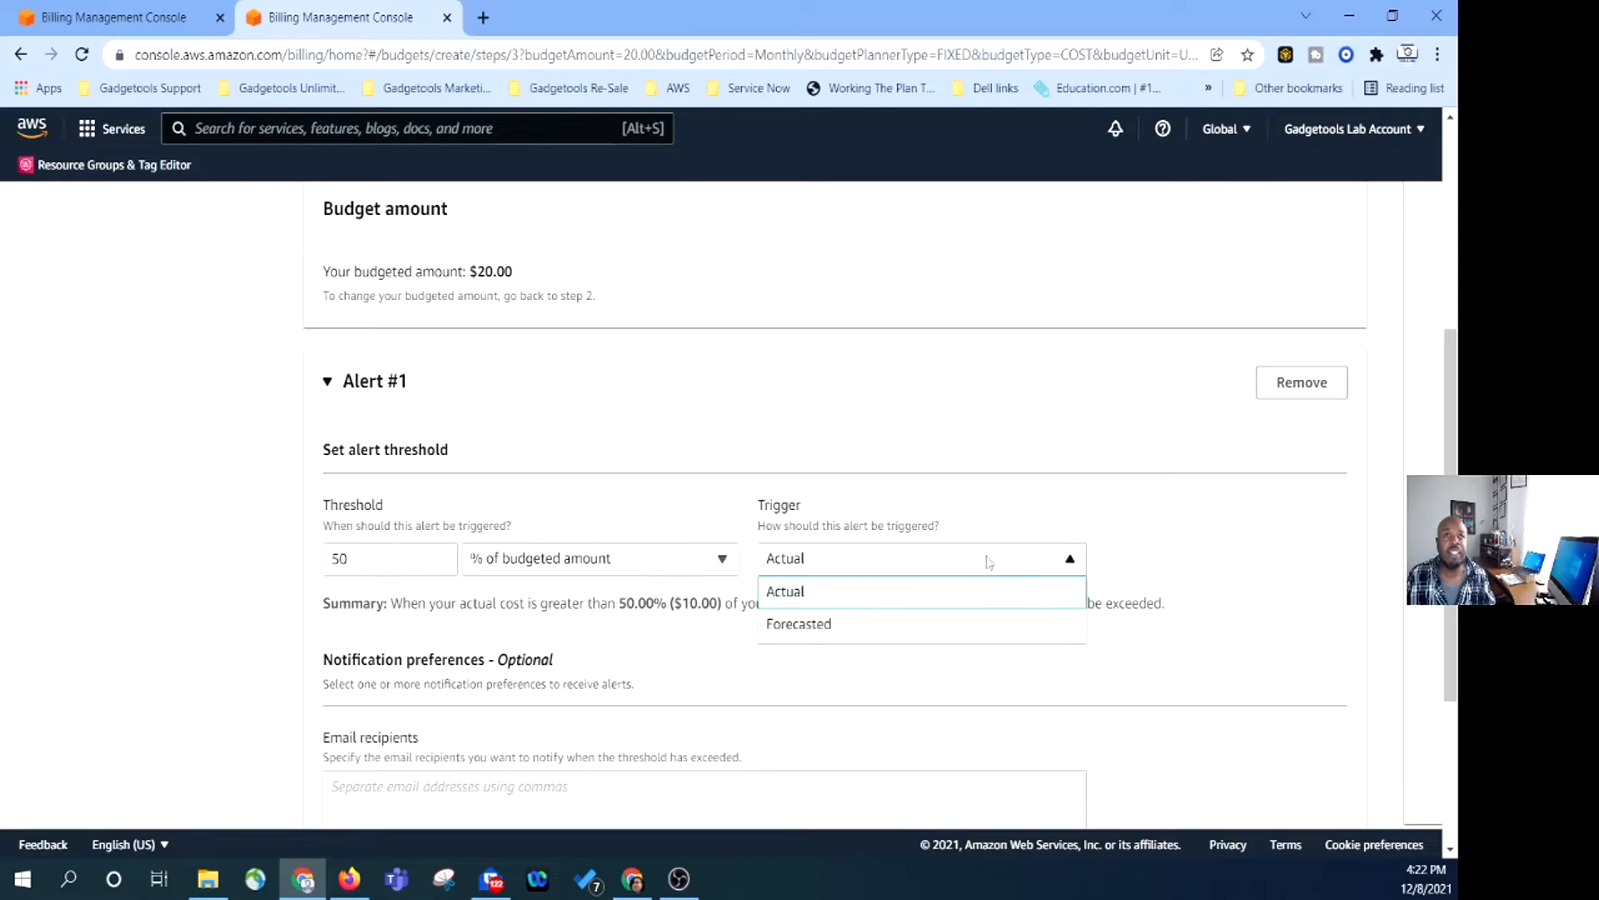
pyautogui.click(872, 563)
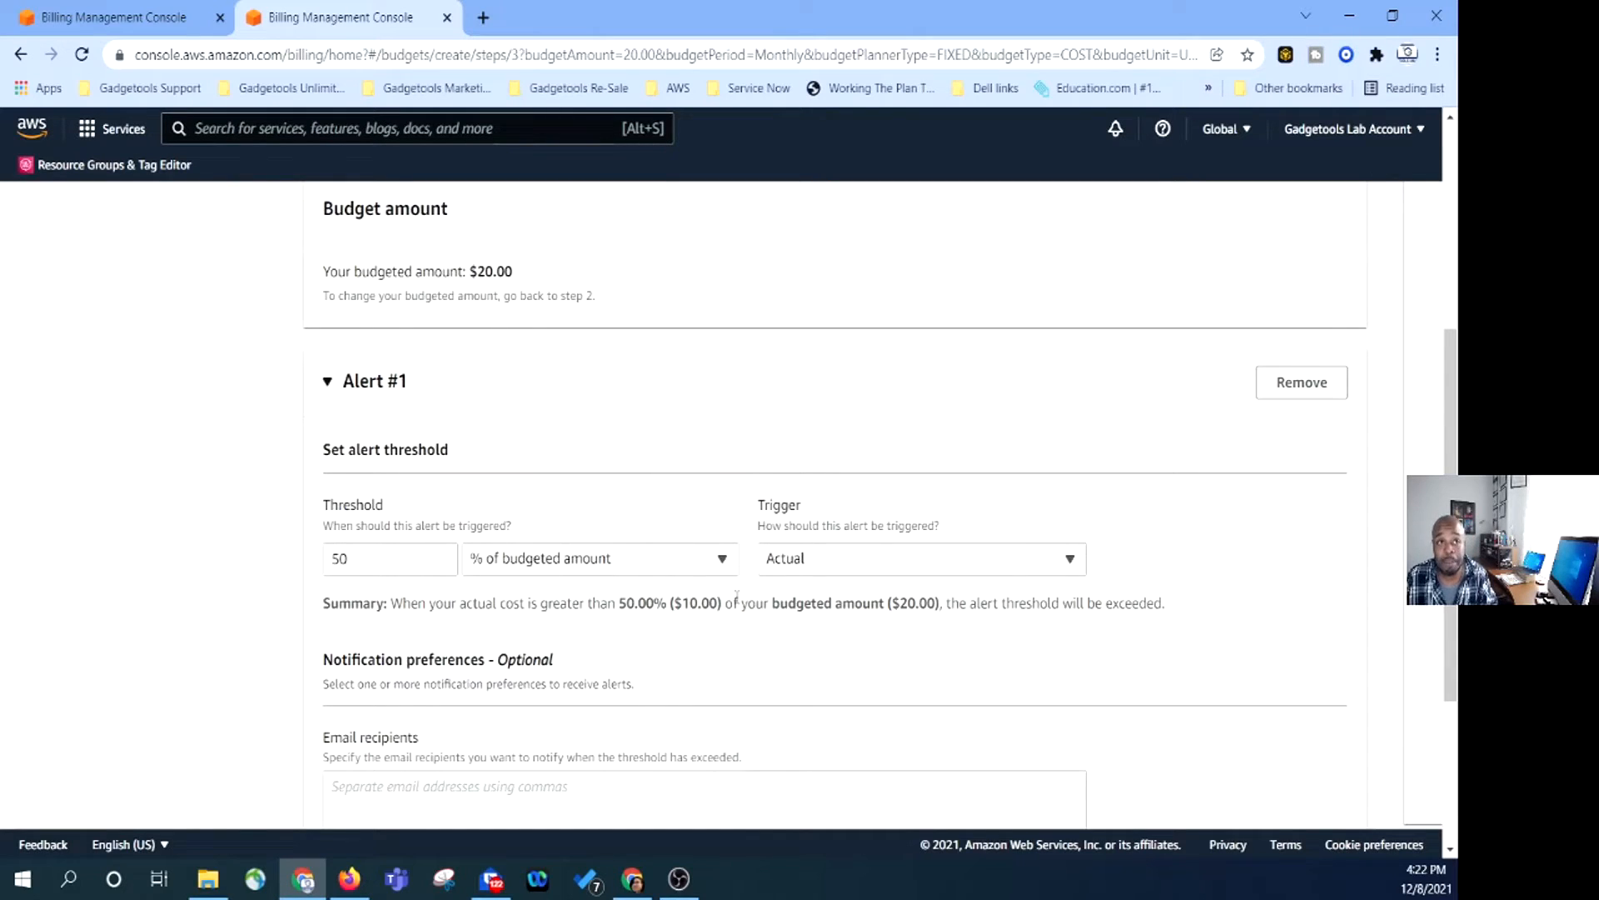
pyautogui.scroll(-1, 736, 595)
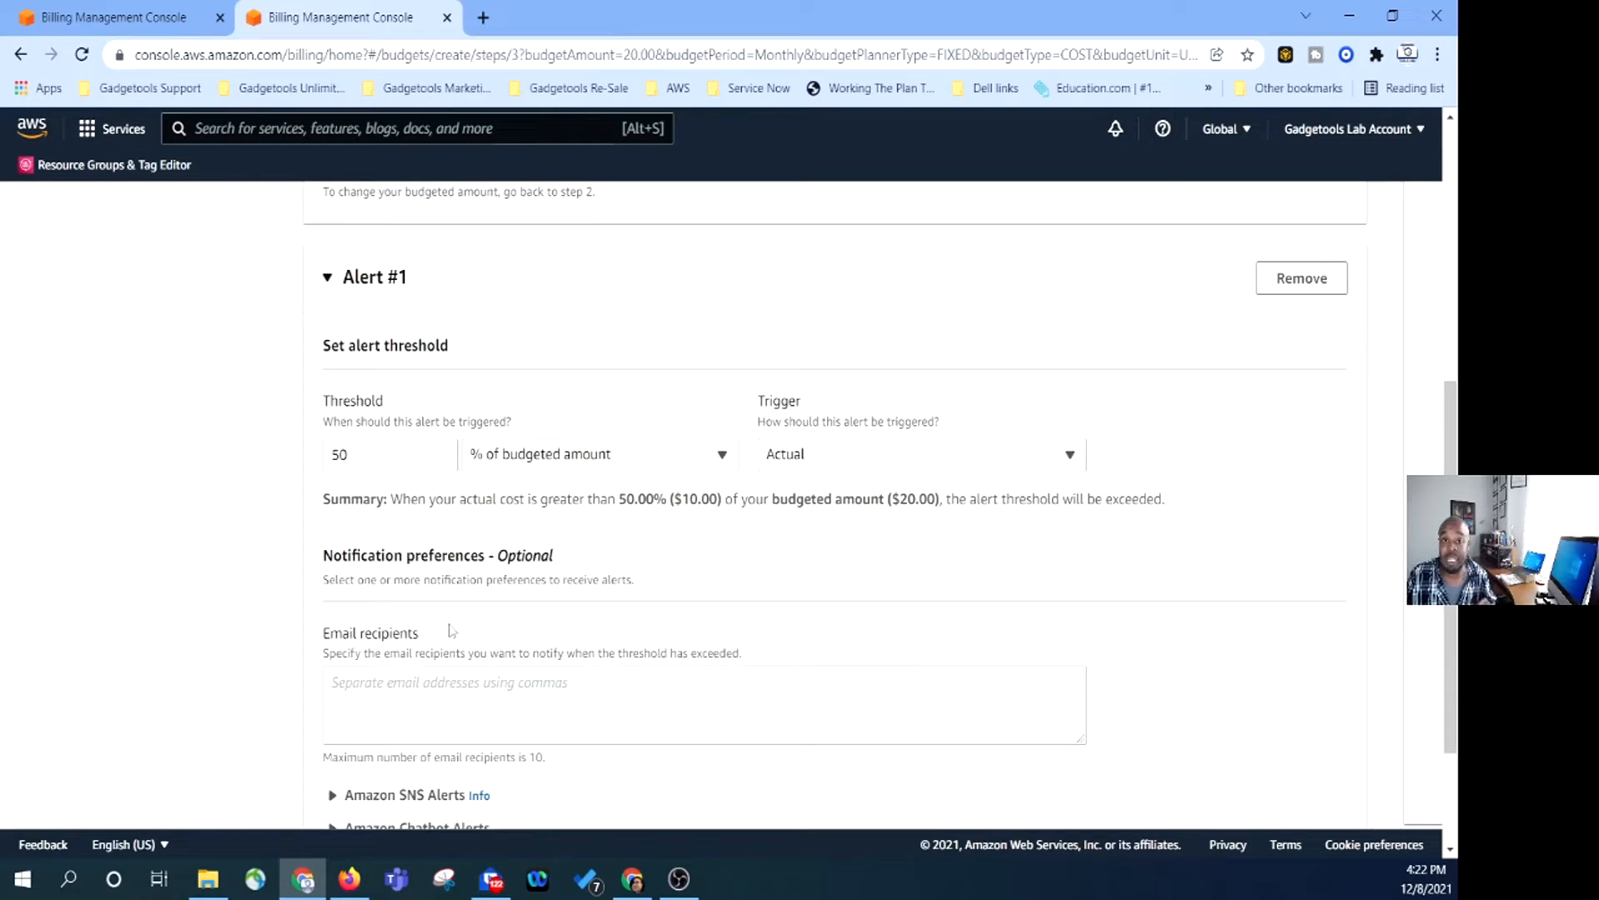
pyautogui.click(410, 688)
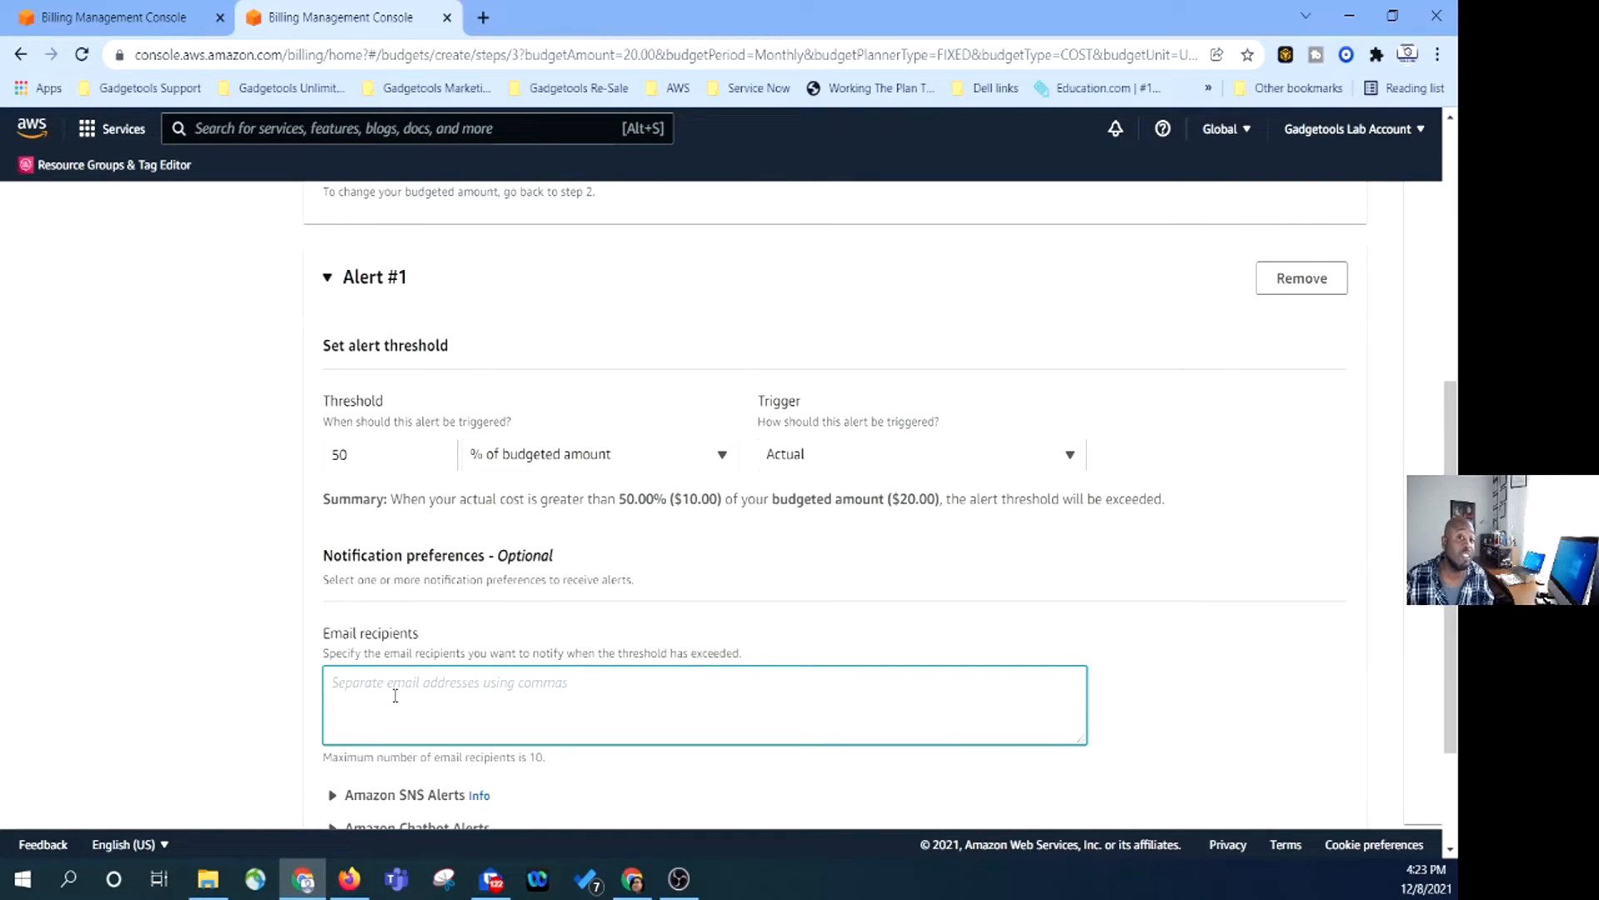
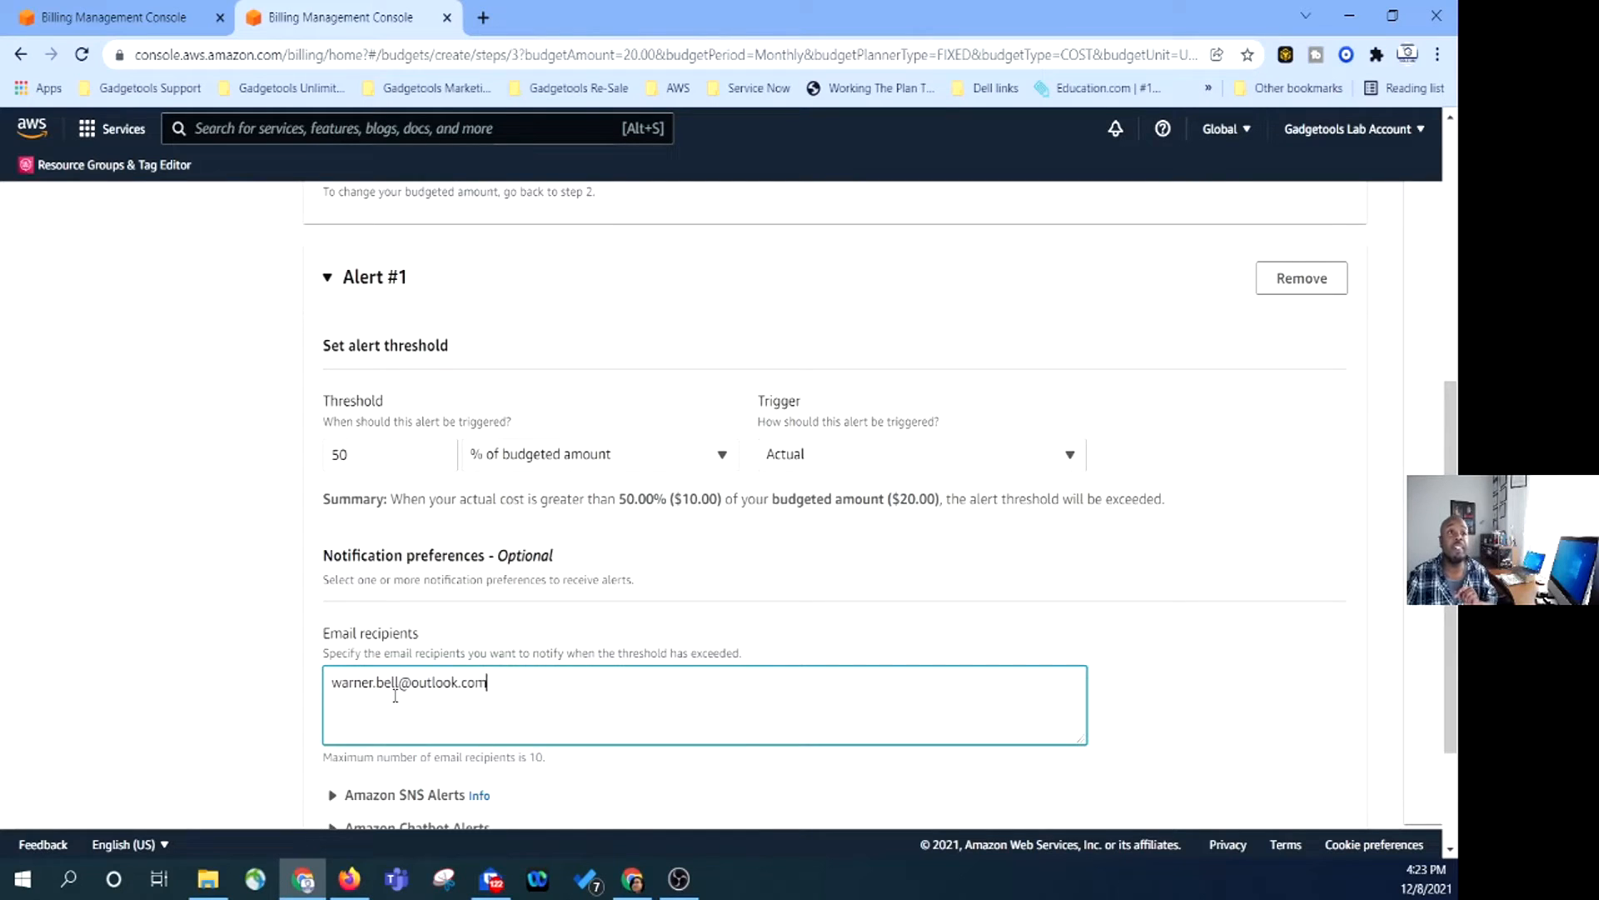
# Enter the recipient's e-mail address for the 50% alert and expand the Amazon SNS Alerts options.
pyautogui.scroll(-3, 539, 726)
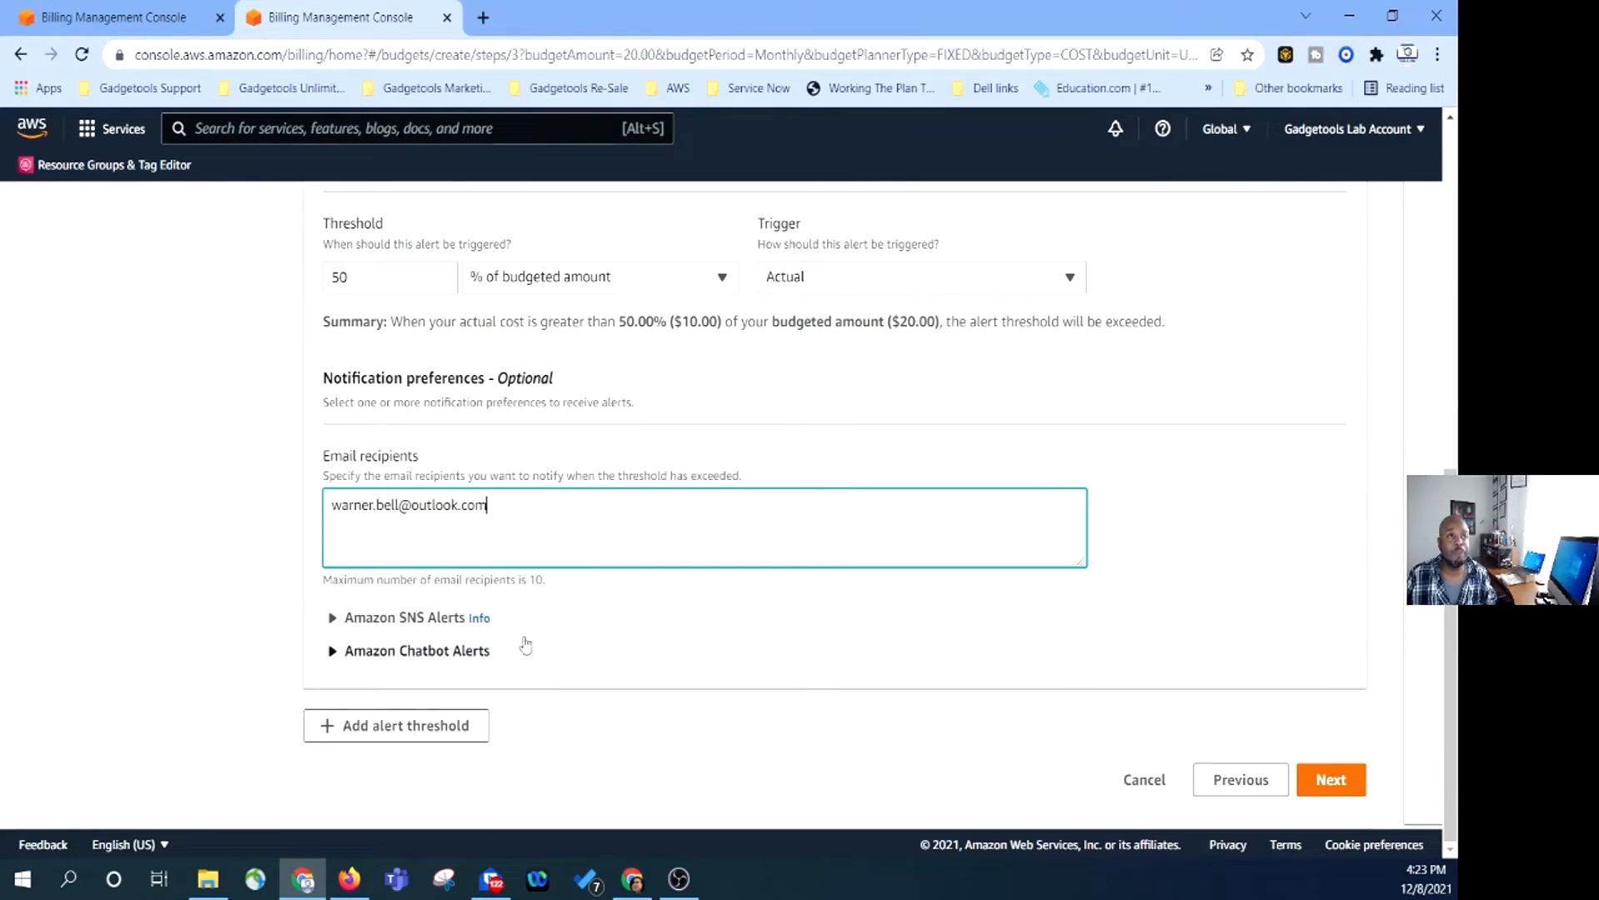
pyautogui.click(336, 618)
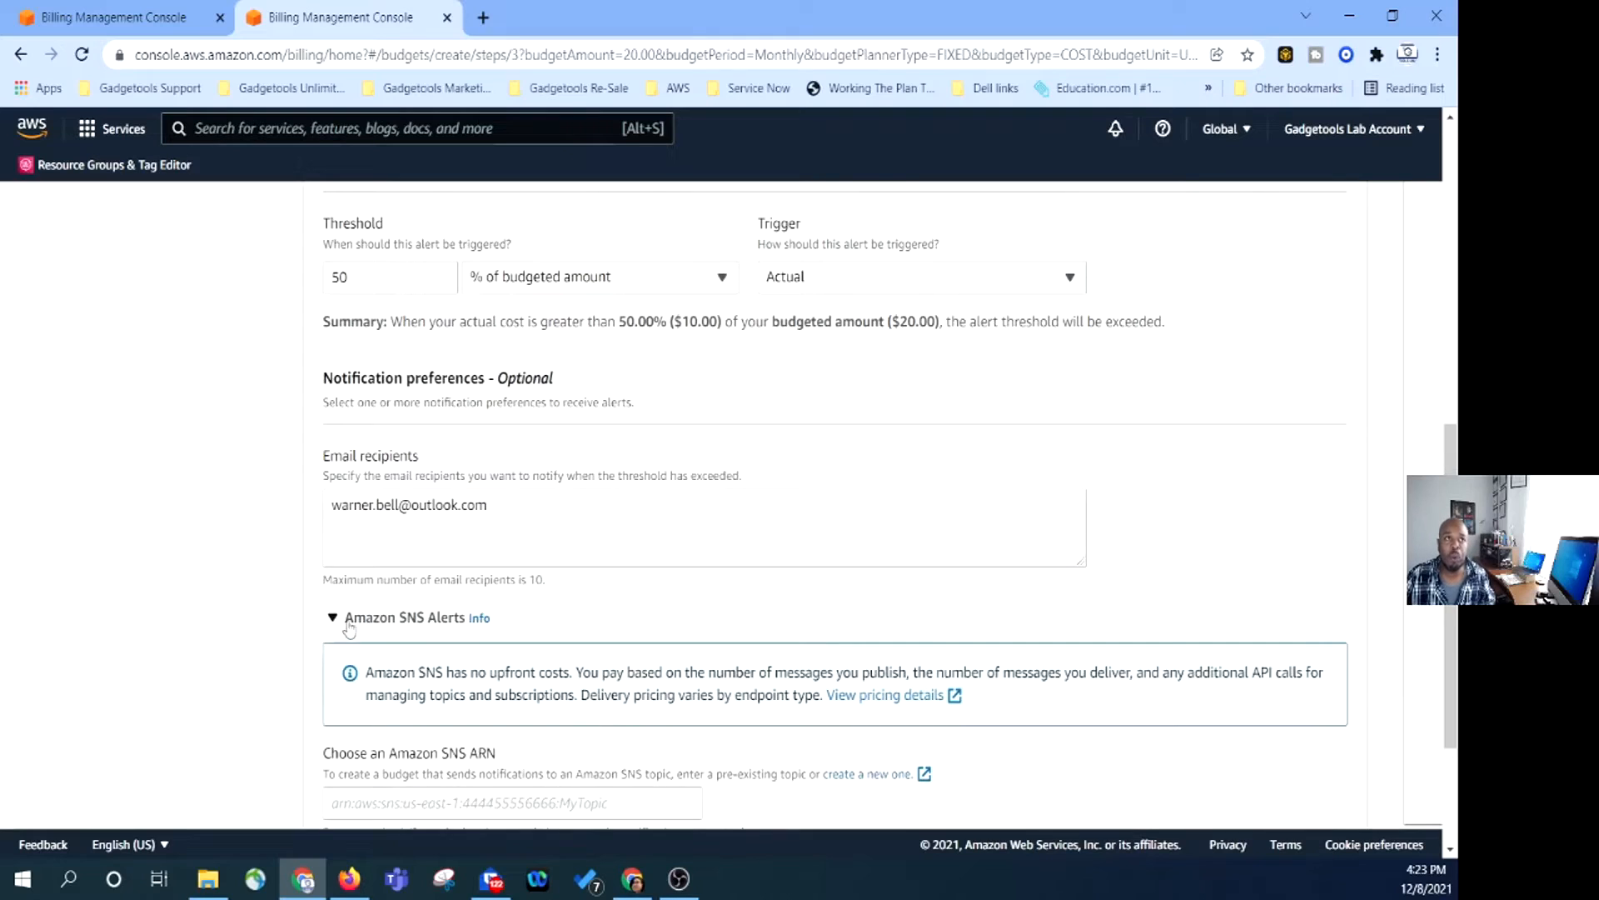
pyautogui.scroll(-2, 342, 633)
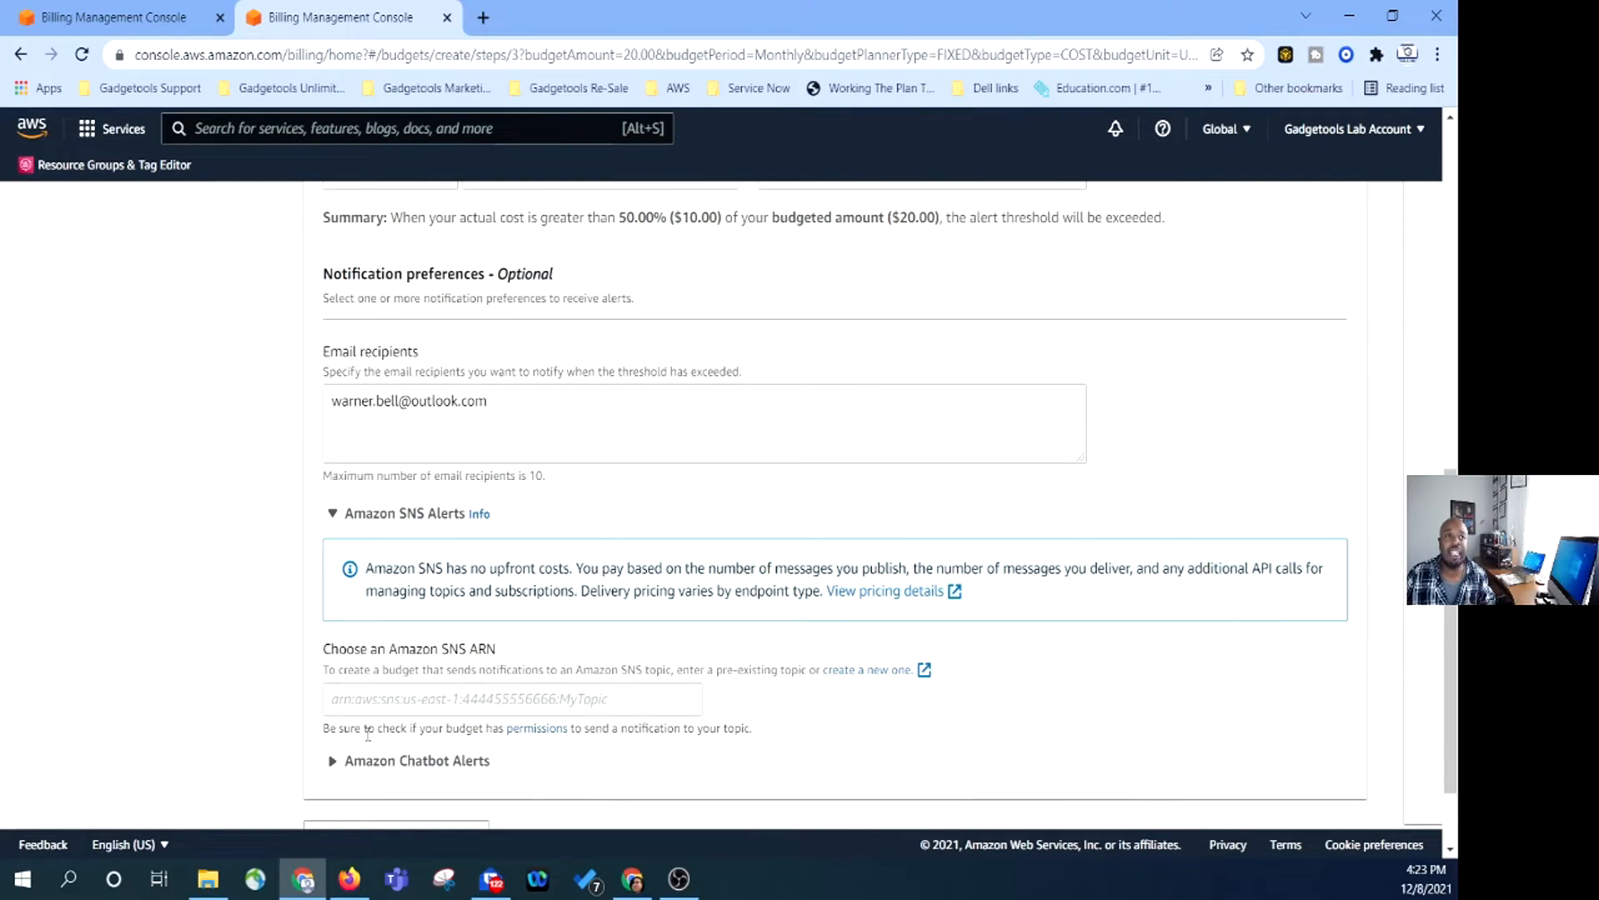
pyautogui.scroll(-2, 596, 671)
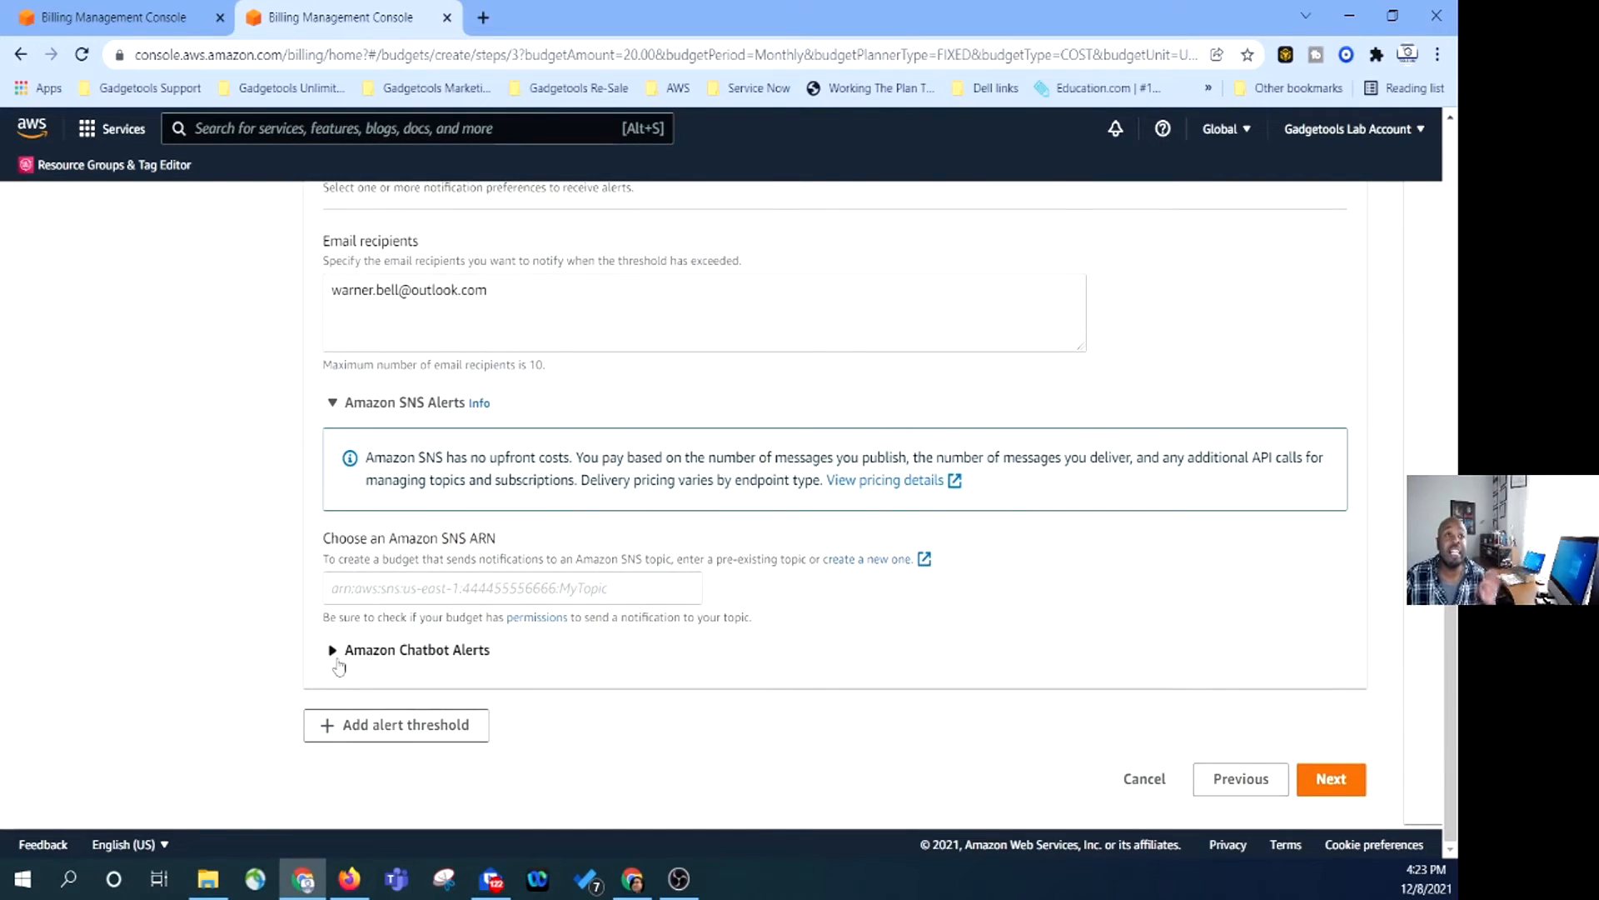
pyautogui.scroll(7, 507, 630)
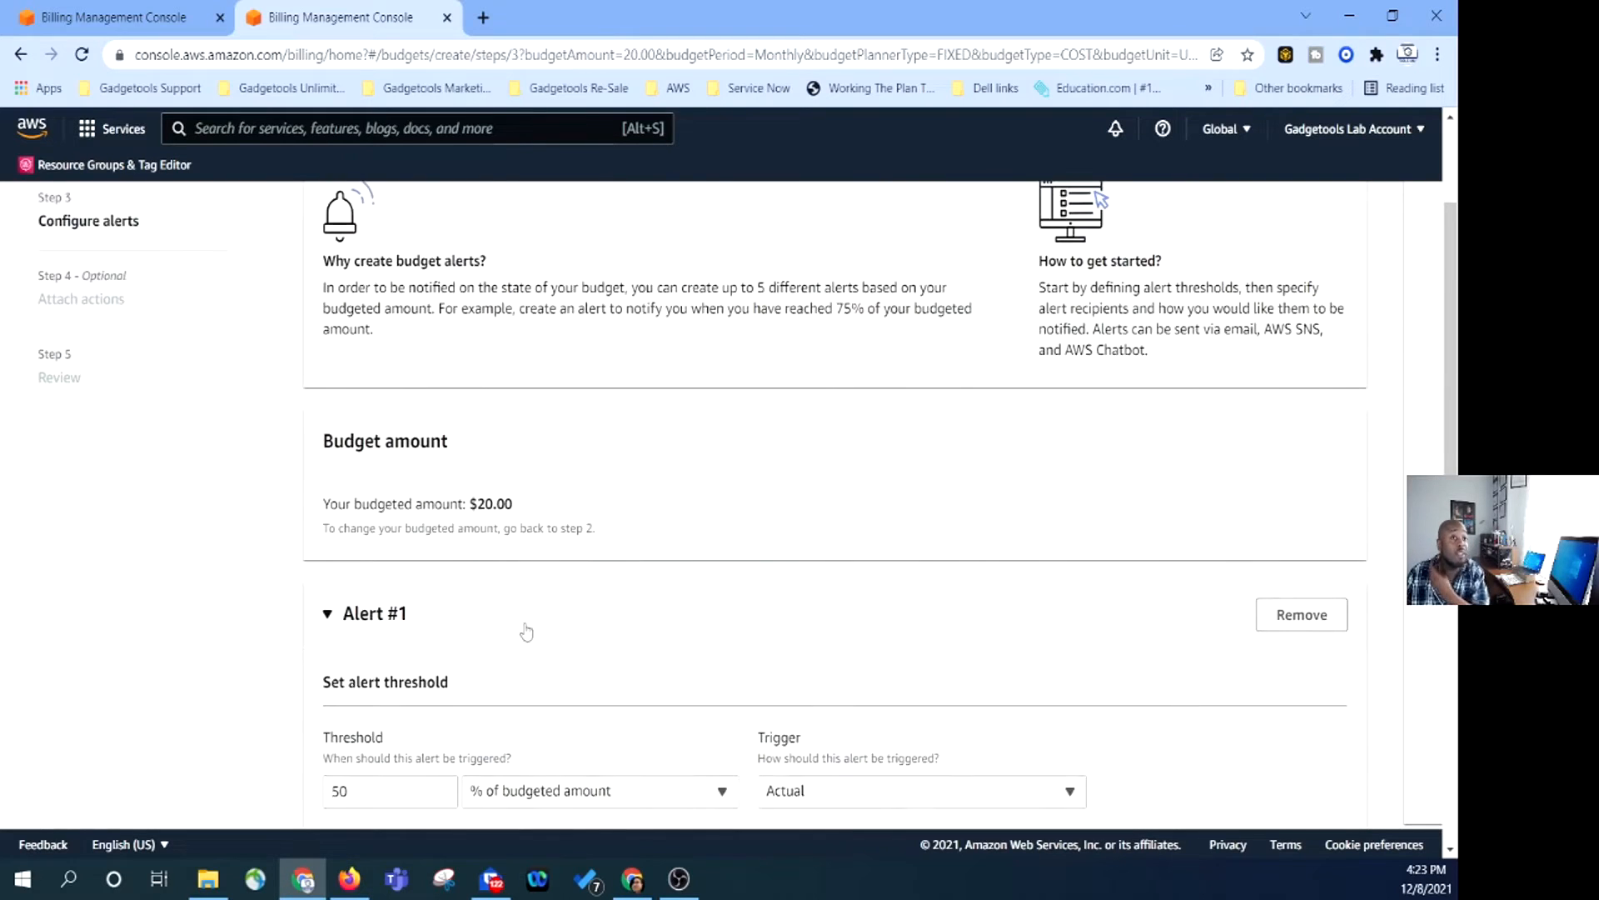
pyautogui.scroll(-3, 470, 602)
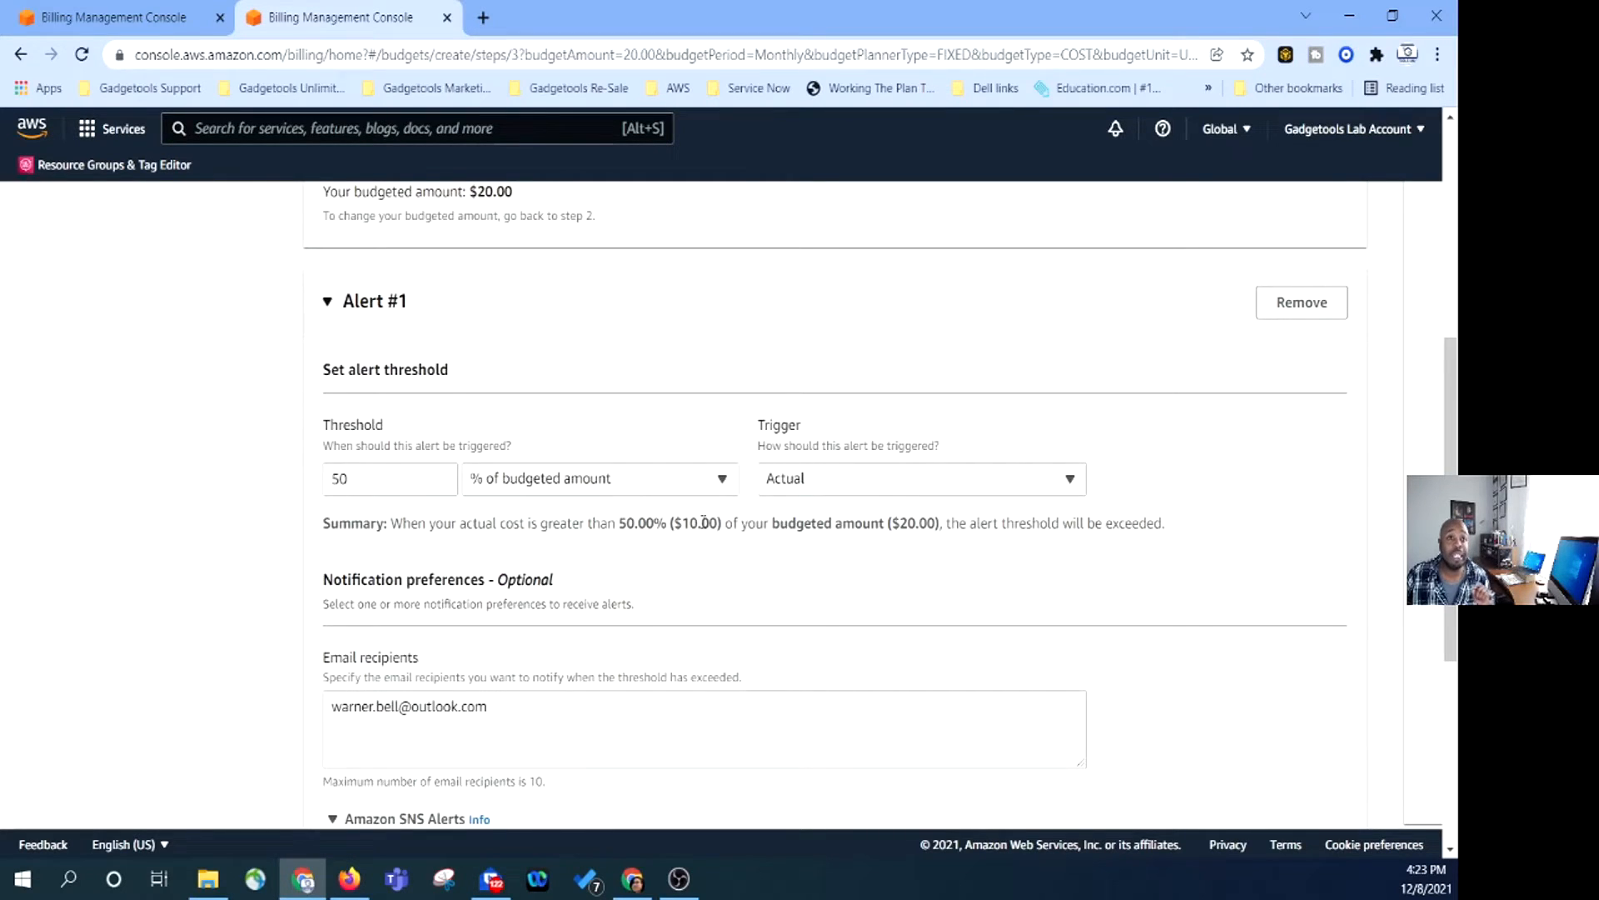
pyautogui.scroll(6, 666, 534)
pyautogui.scroll(-6, 629, 543)
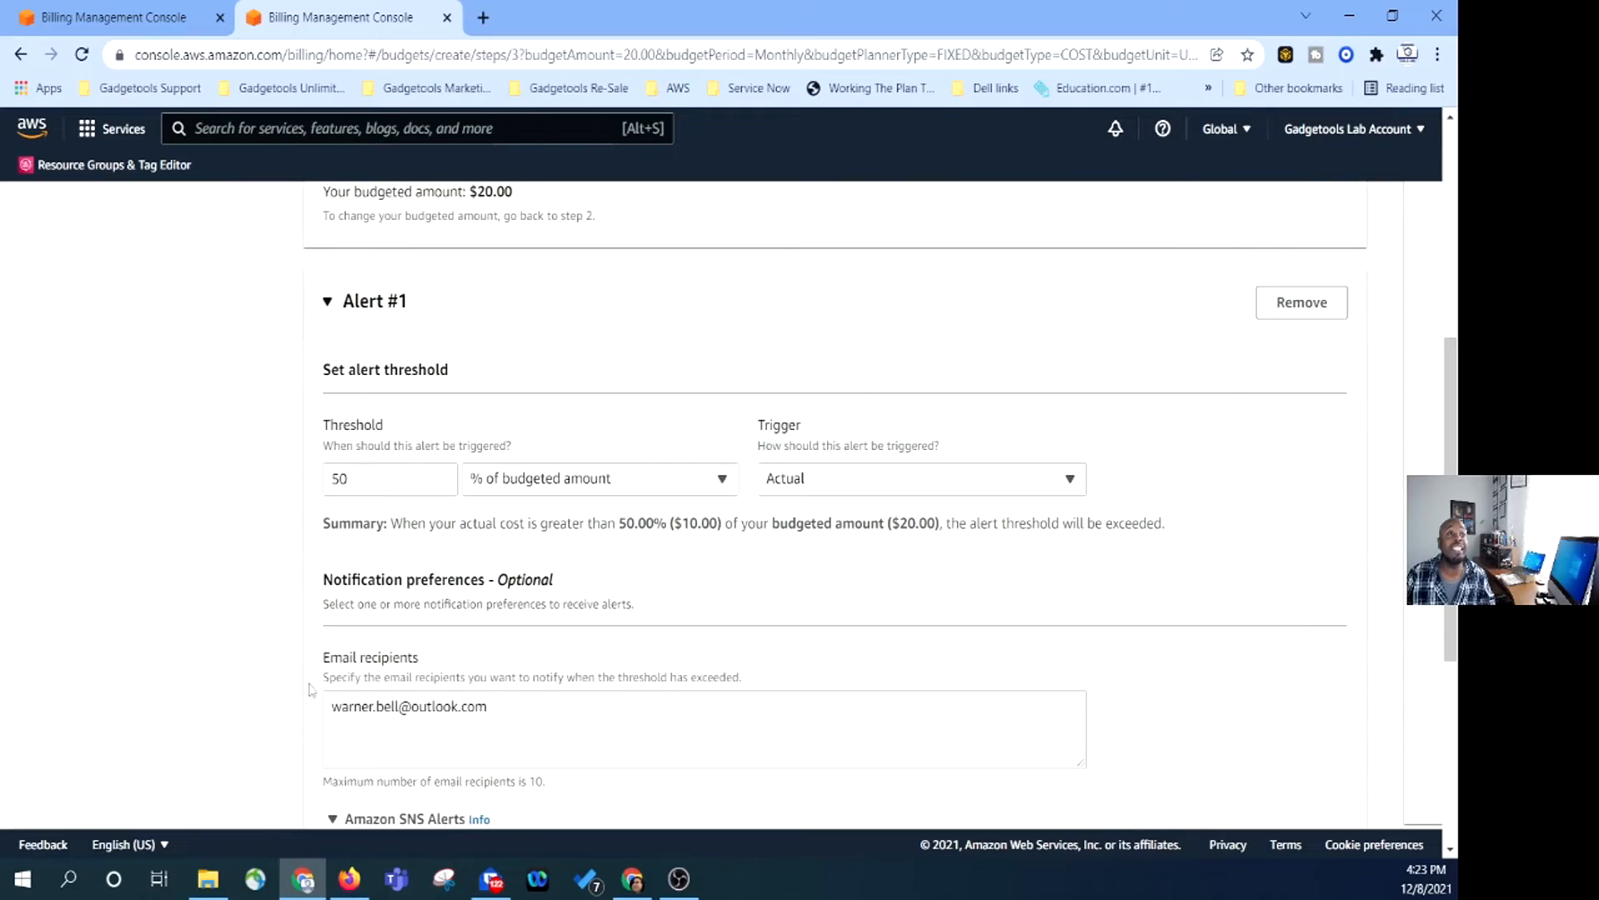
pyautogui.scroll(-1, 760, 624)
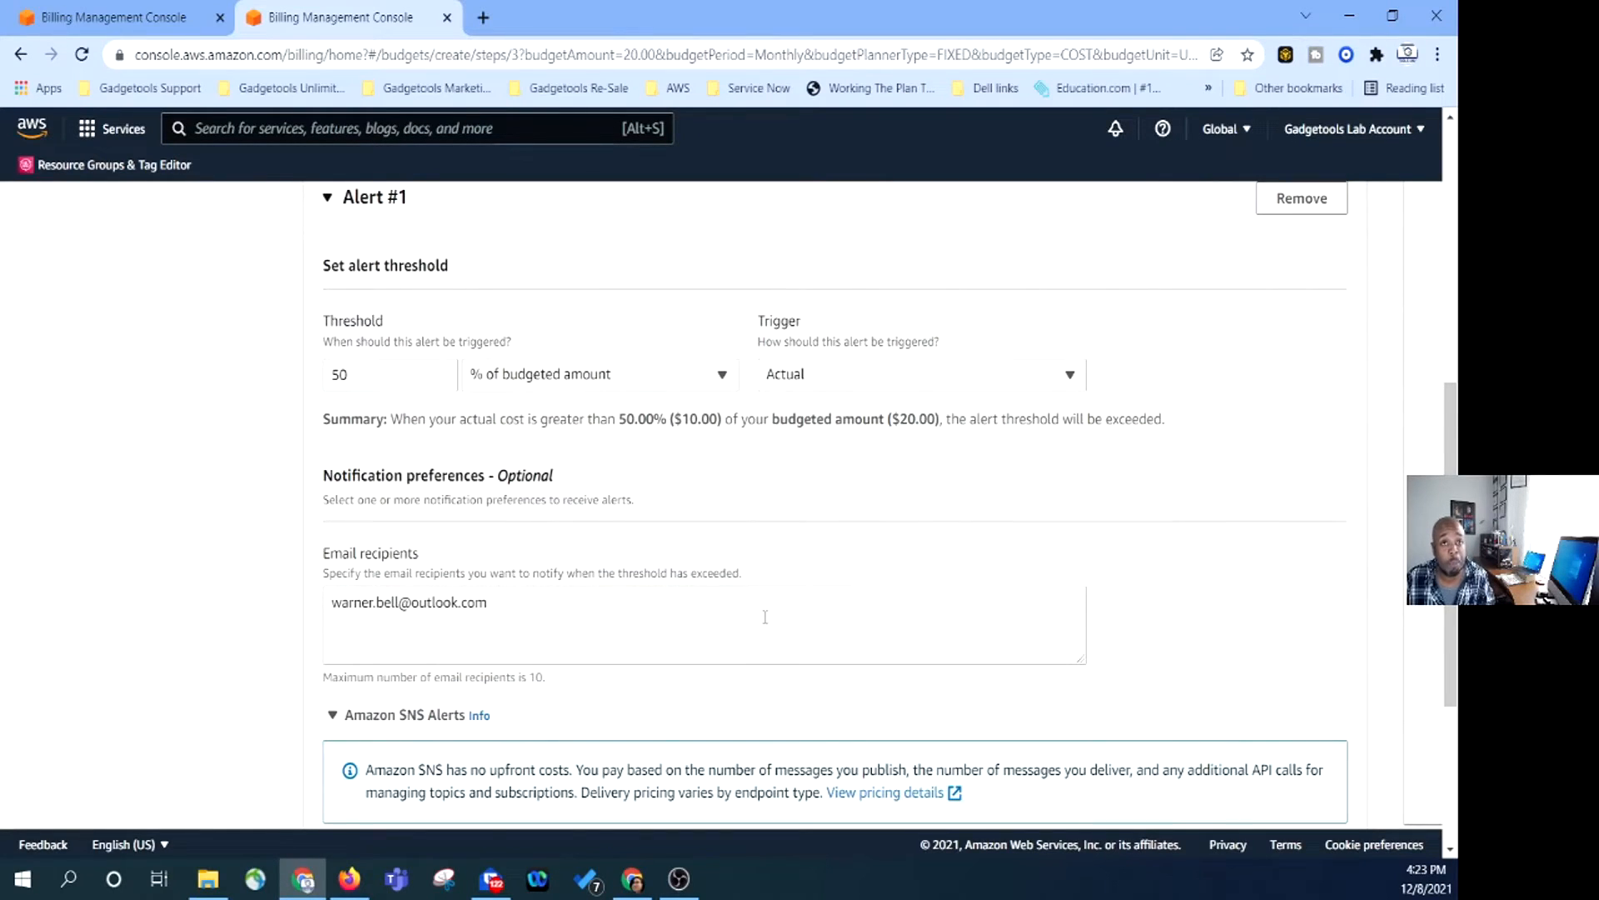
pyautogui.scroll(-3, 765, 616)
# Skip attaching budget actions and go to the Review page.
pyautogui.click(1322, 784)
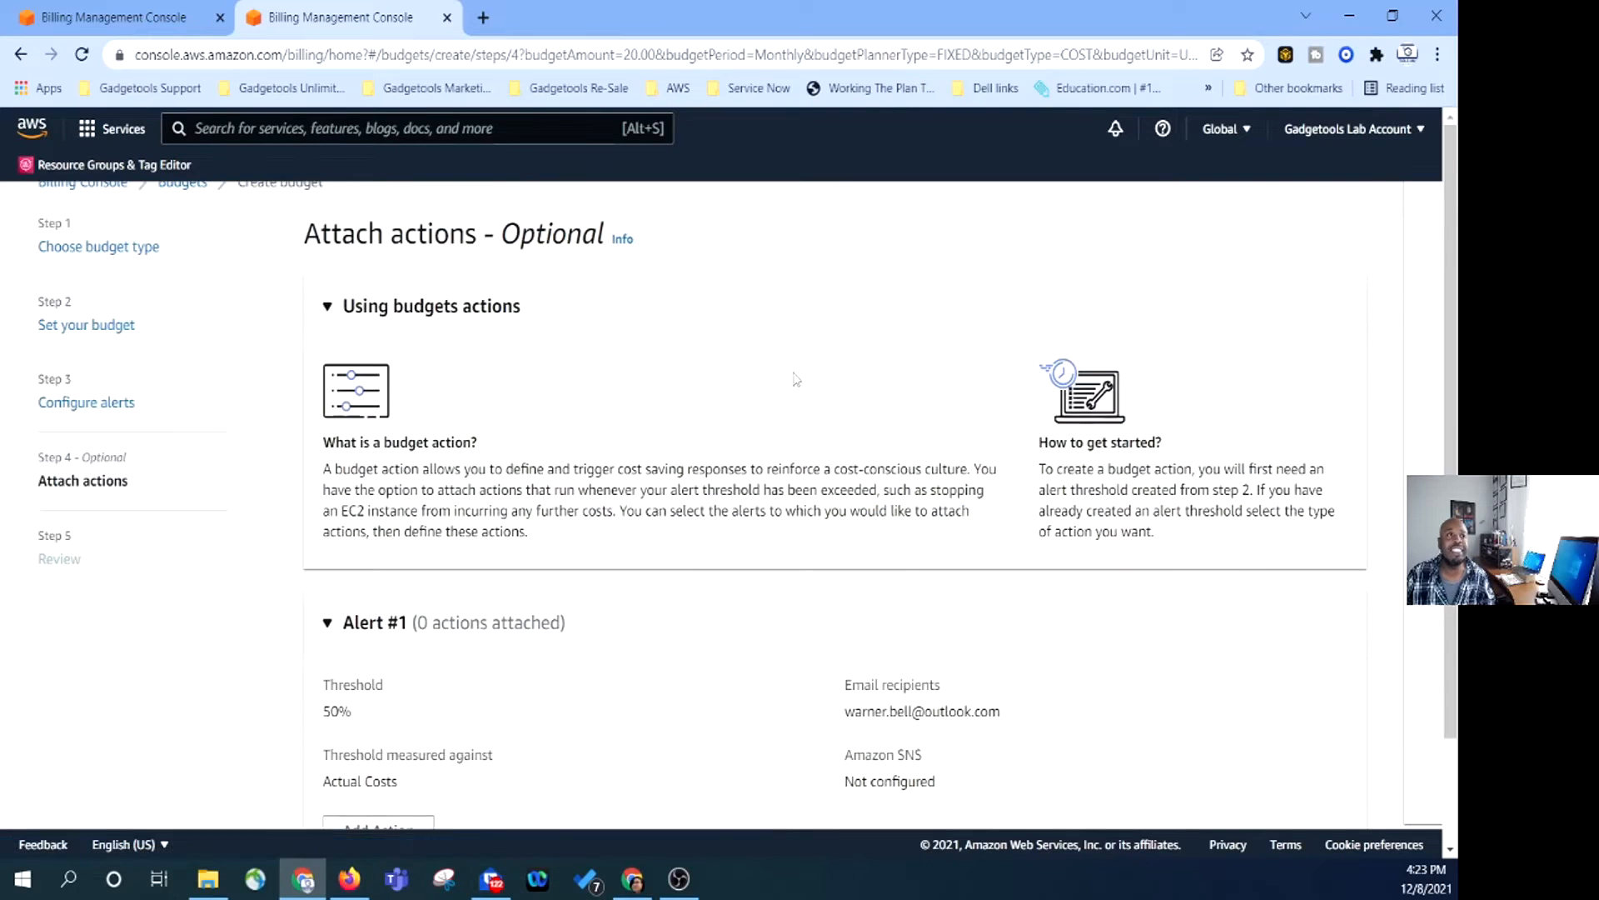
pyautogui.scroll(-1, 799, 379)
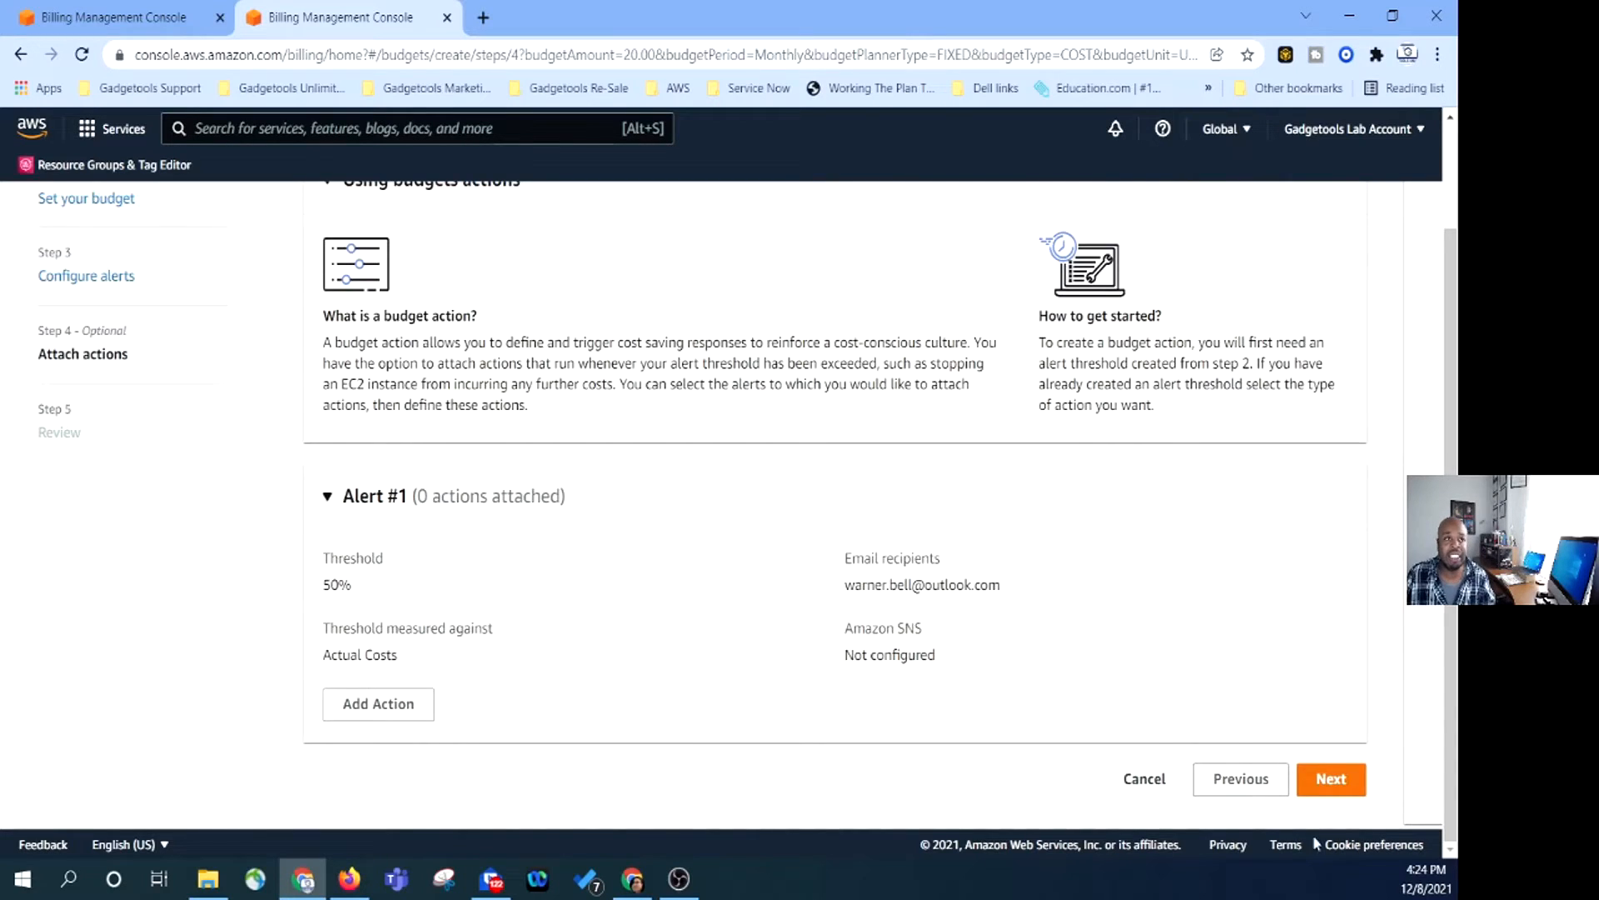
pyautogui.click(1331, 778)
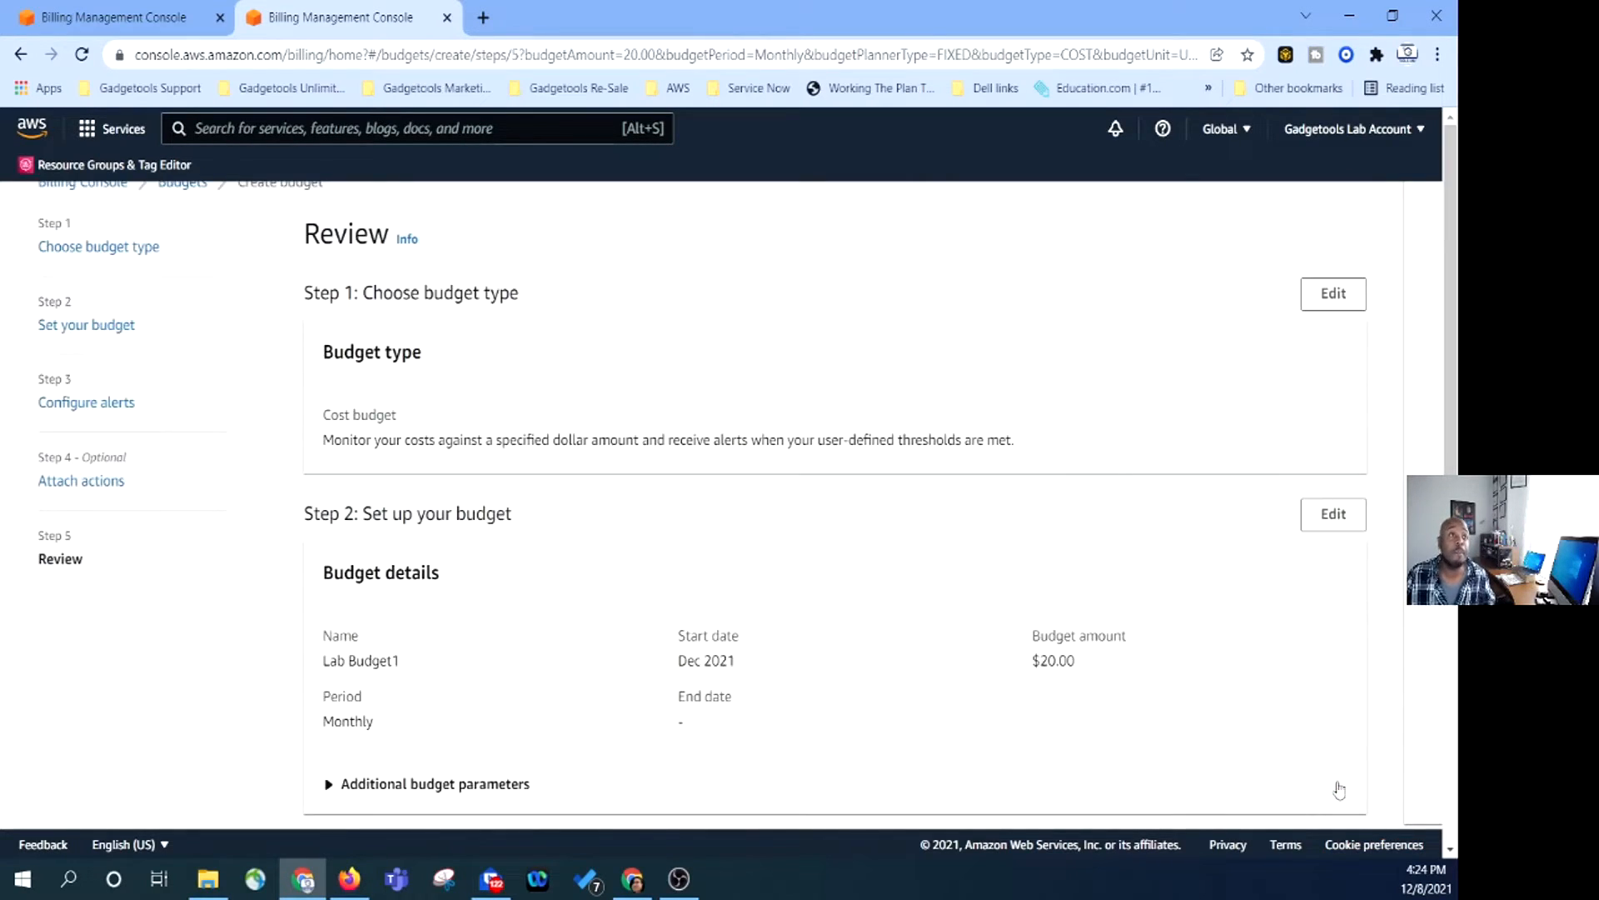
# Review the monthly $20.00 Lab Budget1 settings and create the budget.
pyautogui.scroll(-3, 668, 650)
pyautogui.scroll(3, 667, 650)
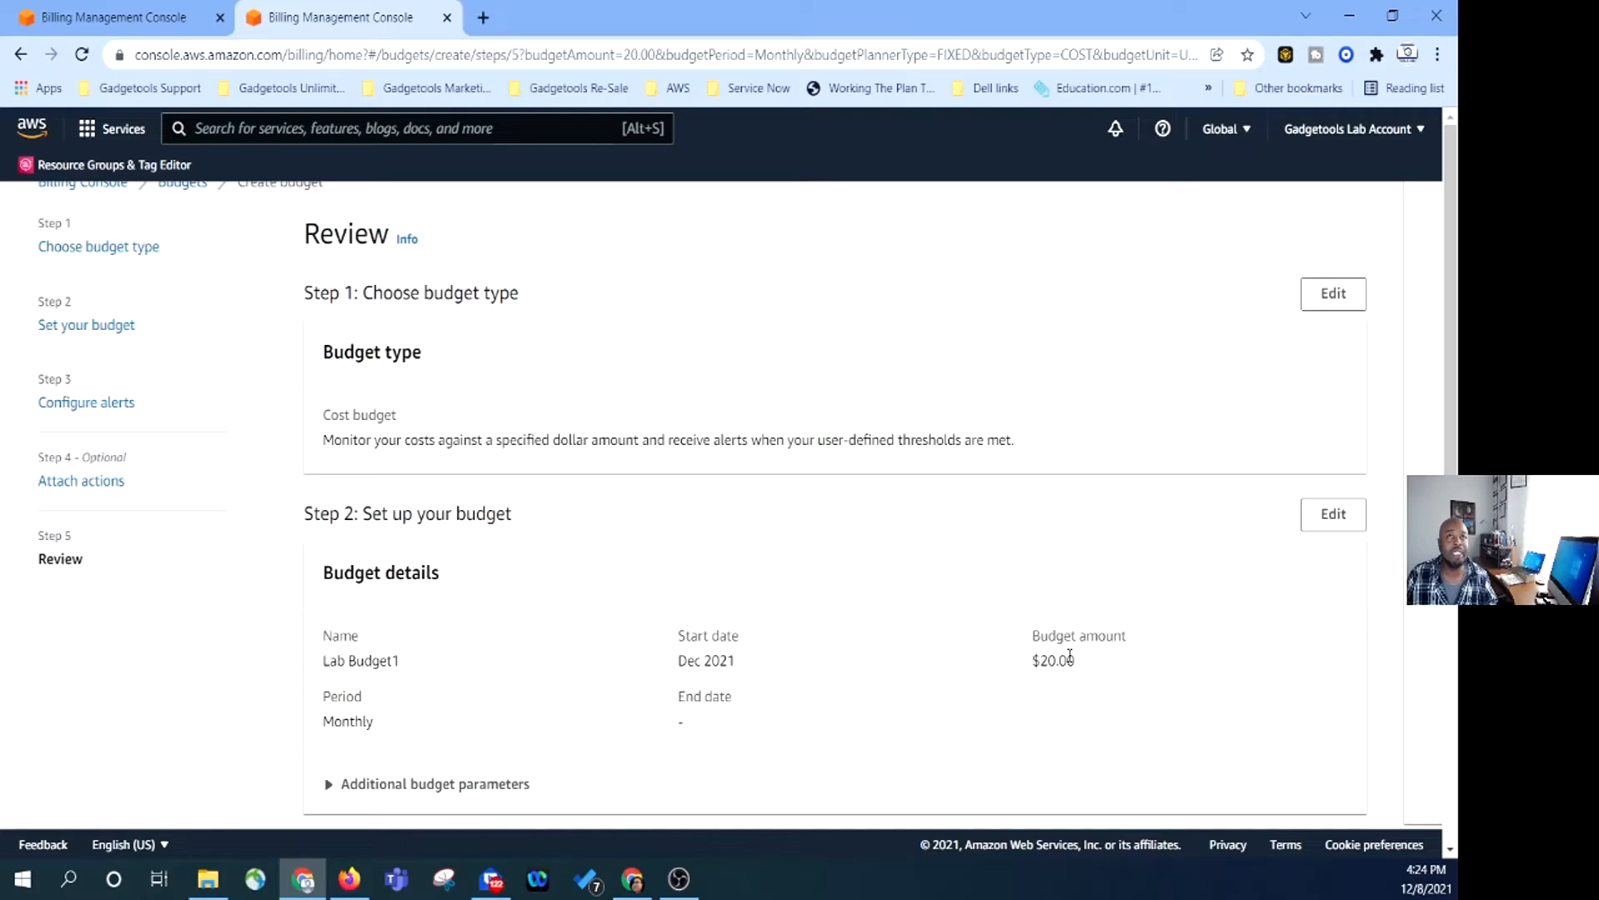
pyautogui.scroll(-5, 417, 460)
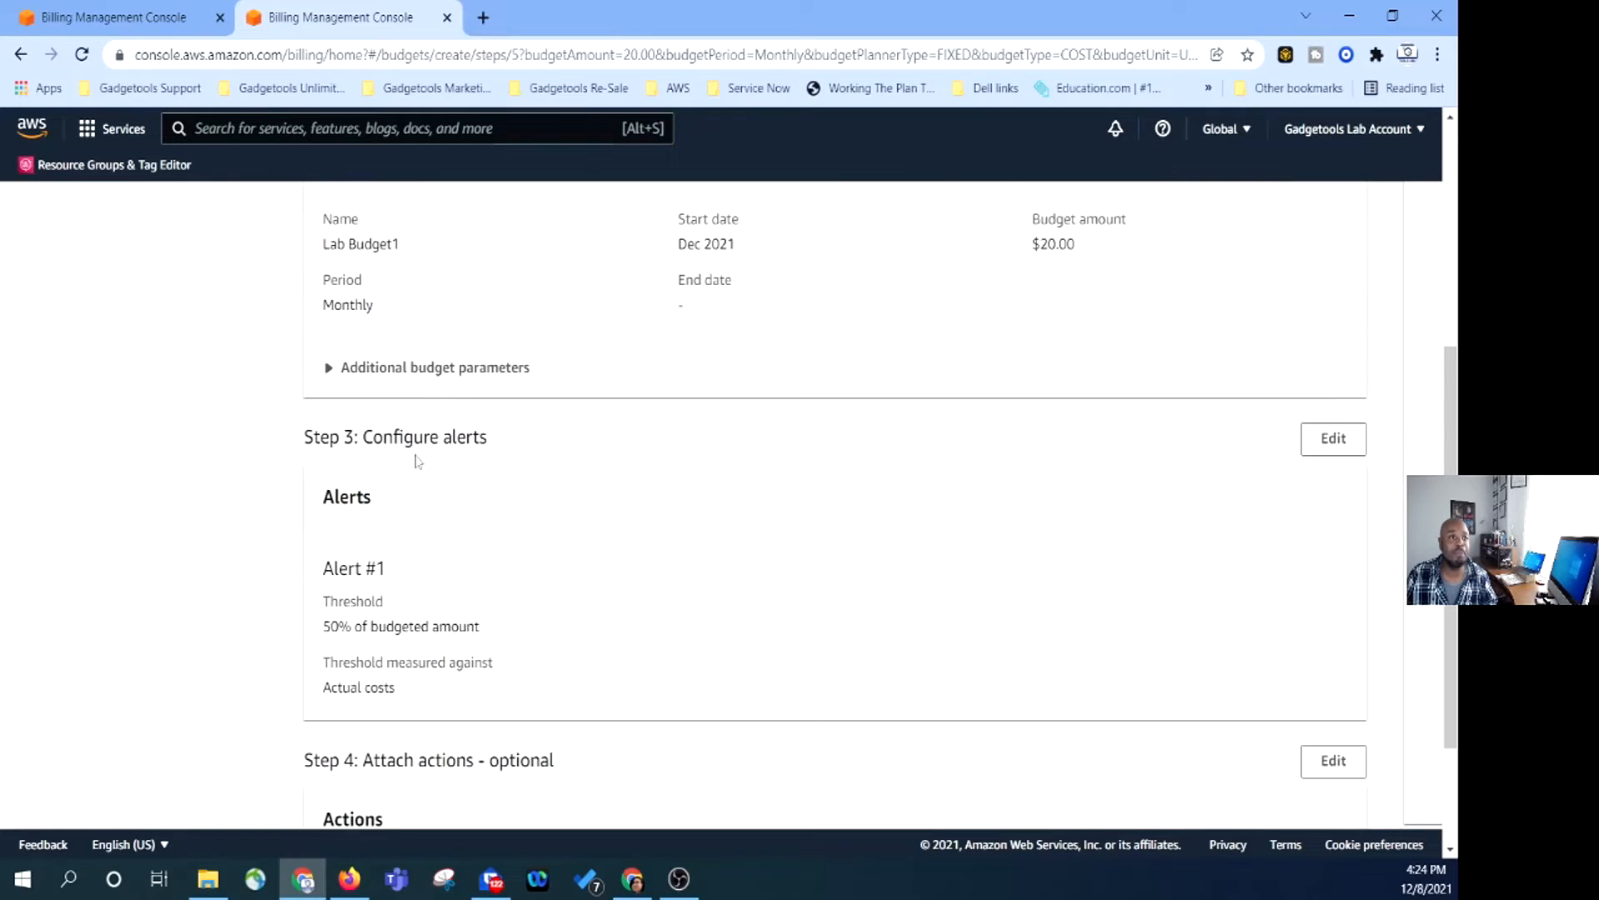
pyautogui.scroll(-2, 349, 534)
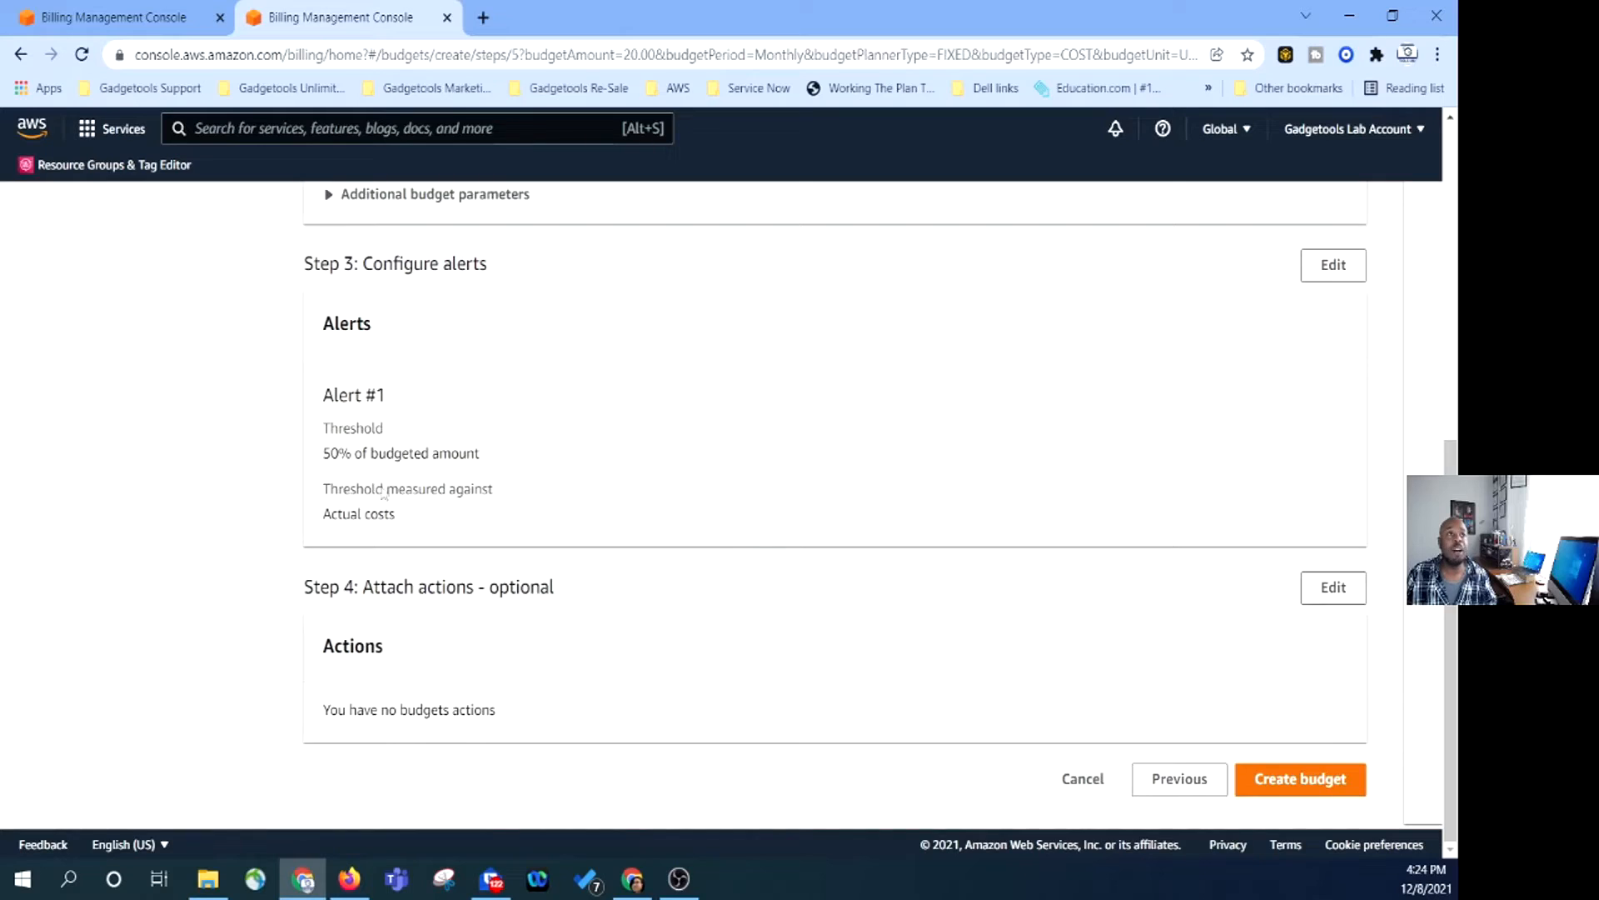
pyautogui.click(1314, 782)
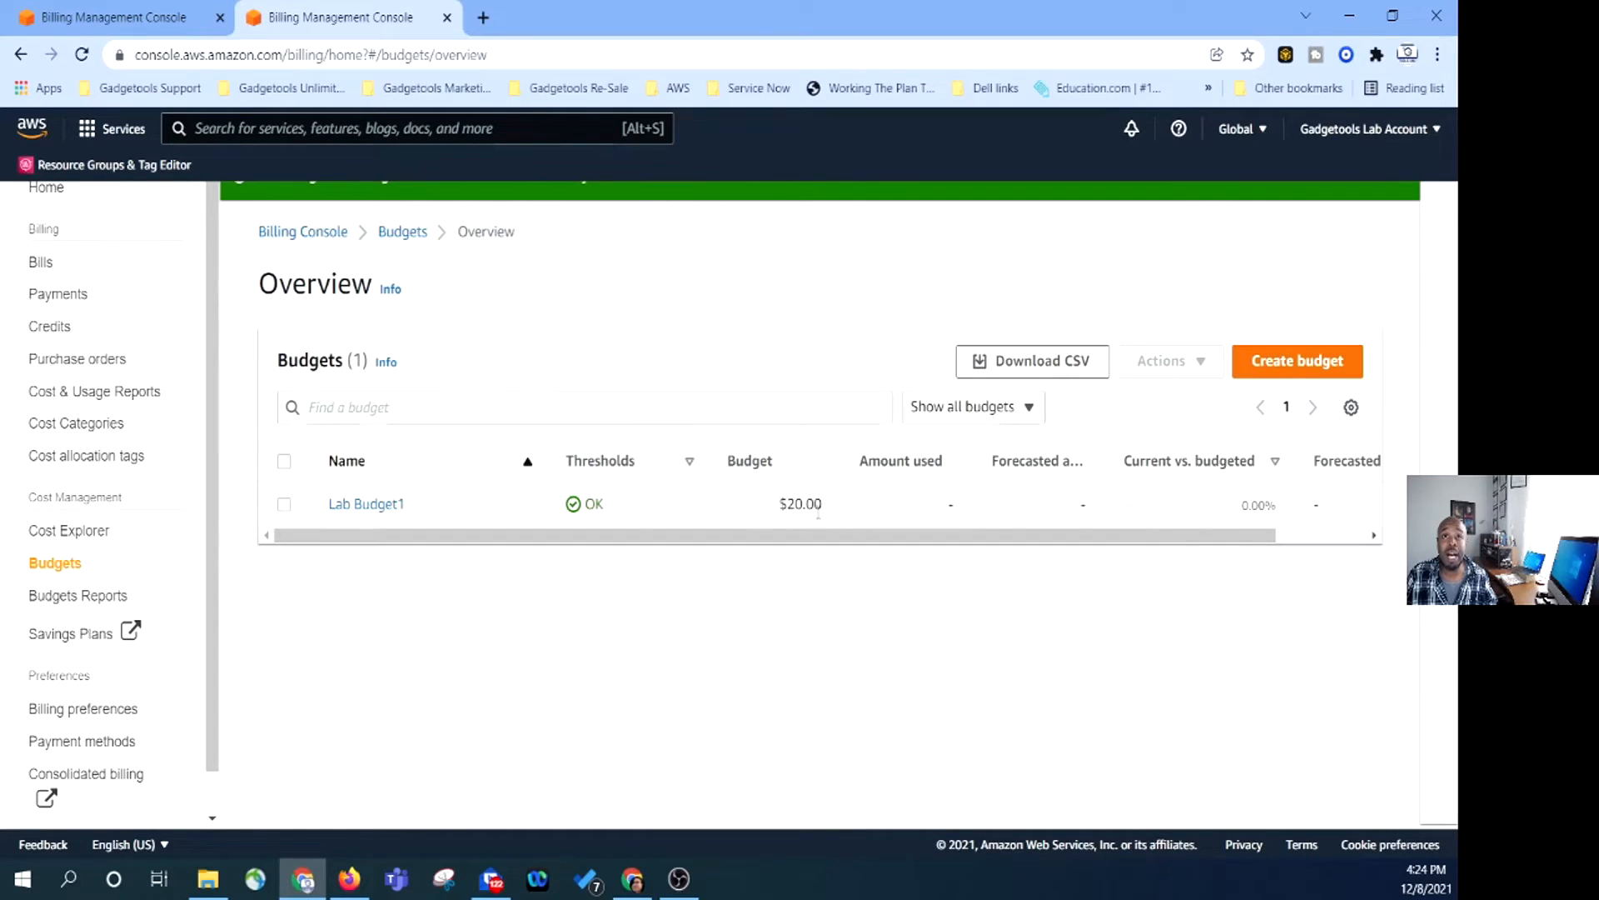
# Open Lab Budget1's details and look through its budget and monthly cost history.
pyautogui.click(389, 508)
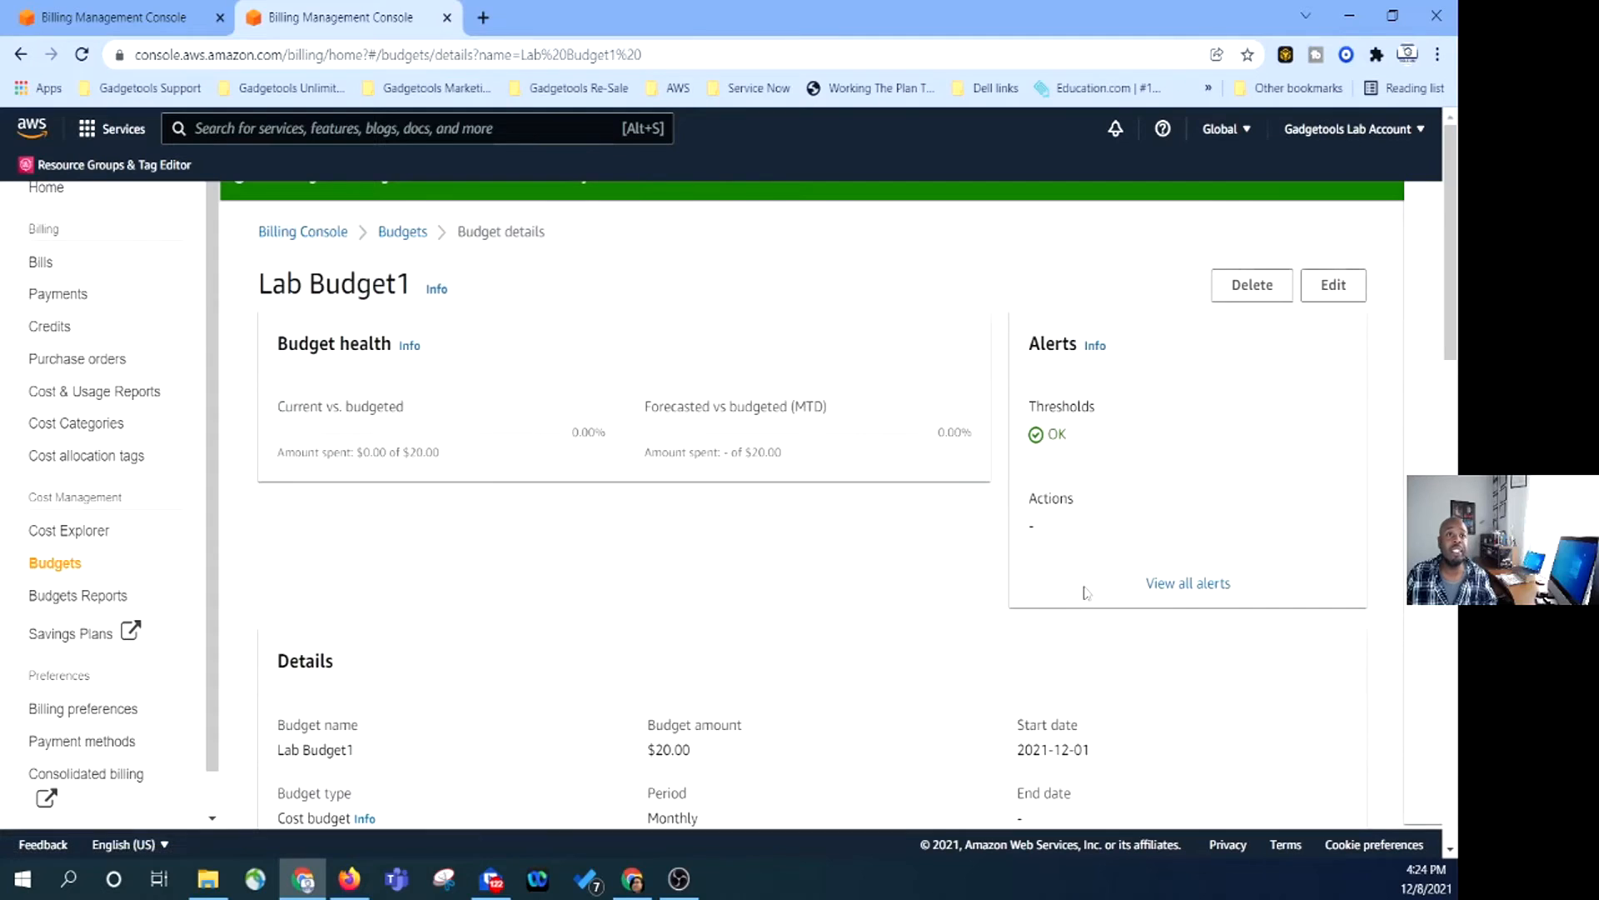
pyautogui.scroll(-5, 1084, 592)
pyautogui.scroll(-4, 703, 572)
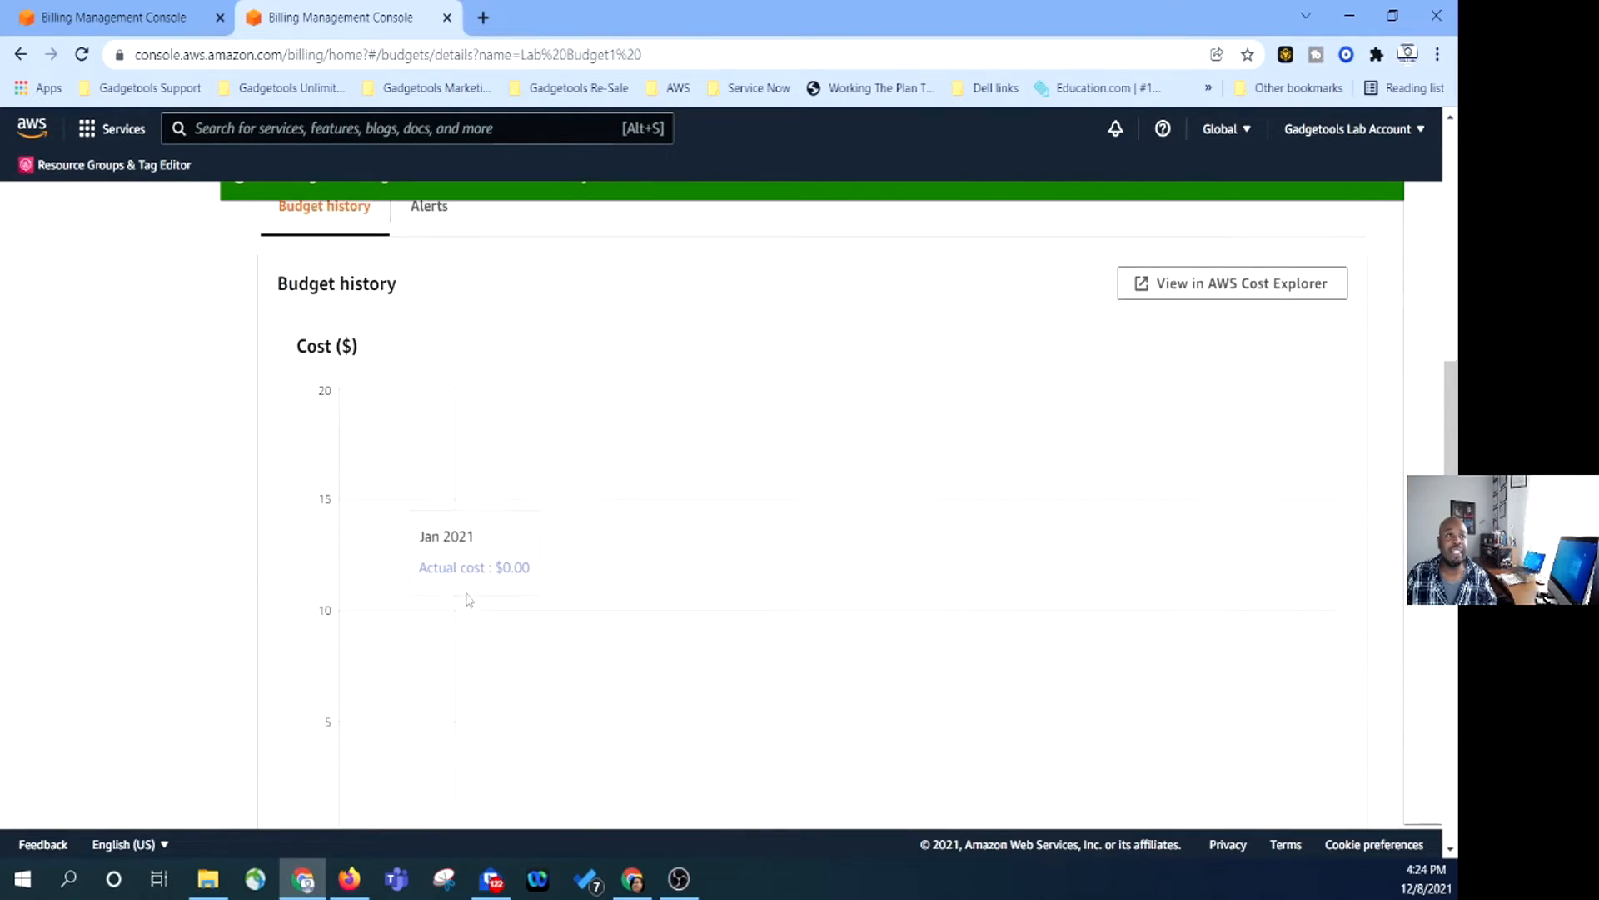
pyautogui.scroll(-2, 469, 600)
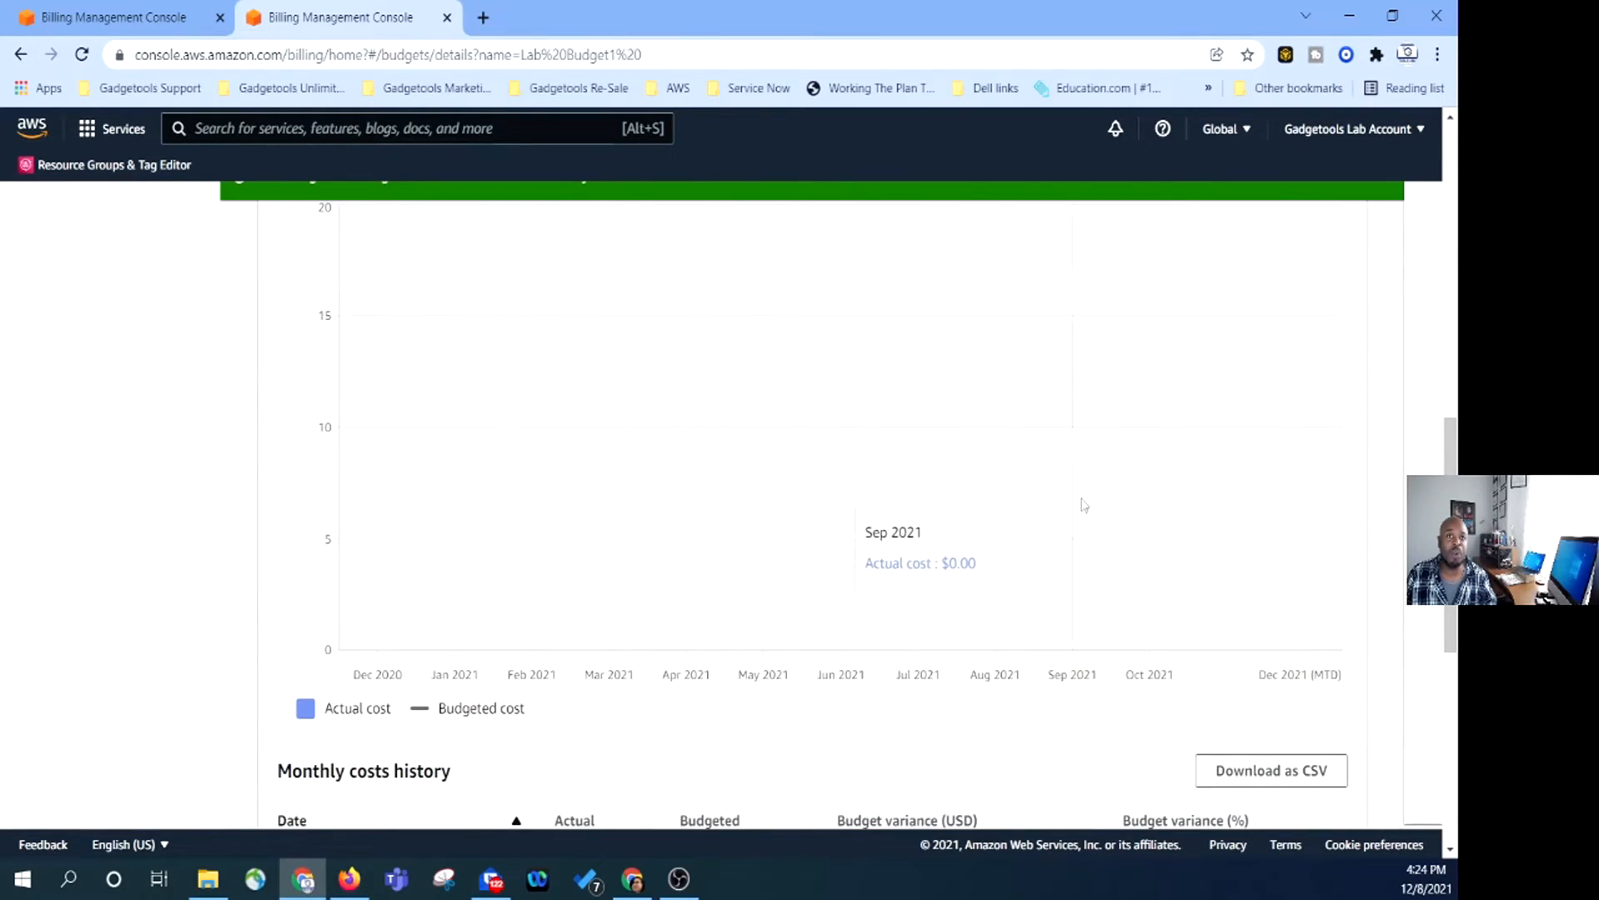
pyautogui.scroll(-6, 1059, 510)
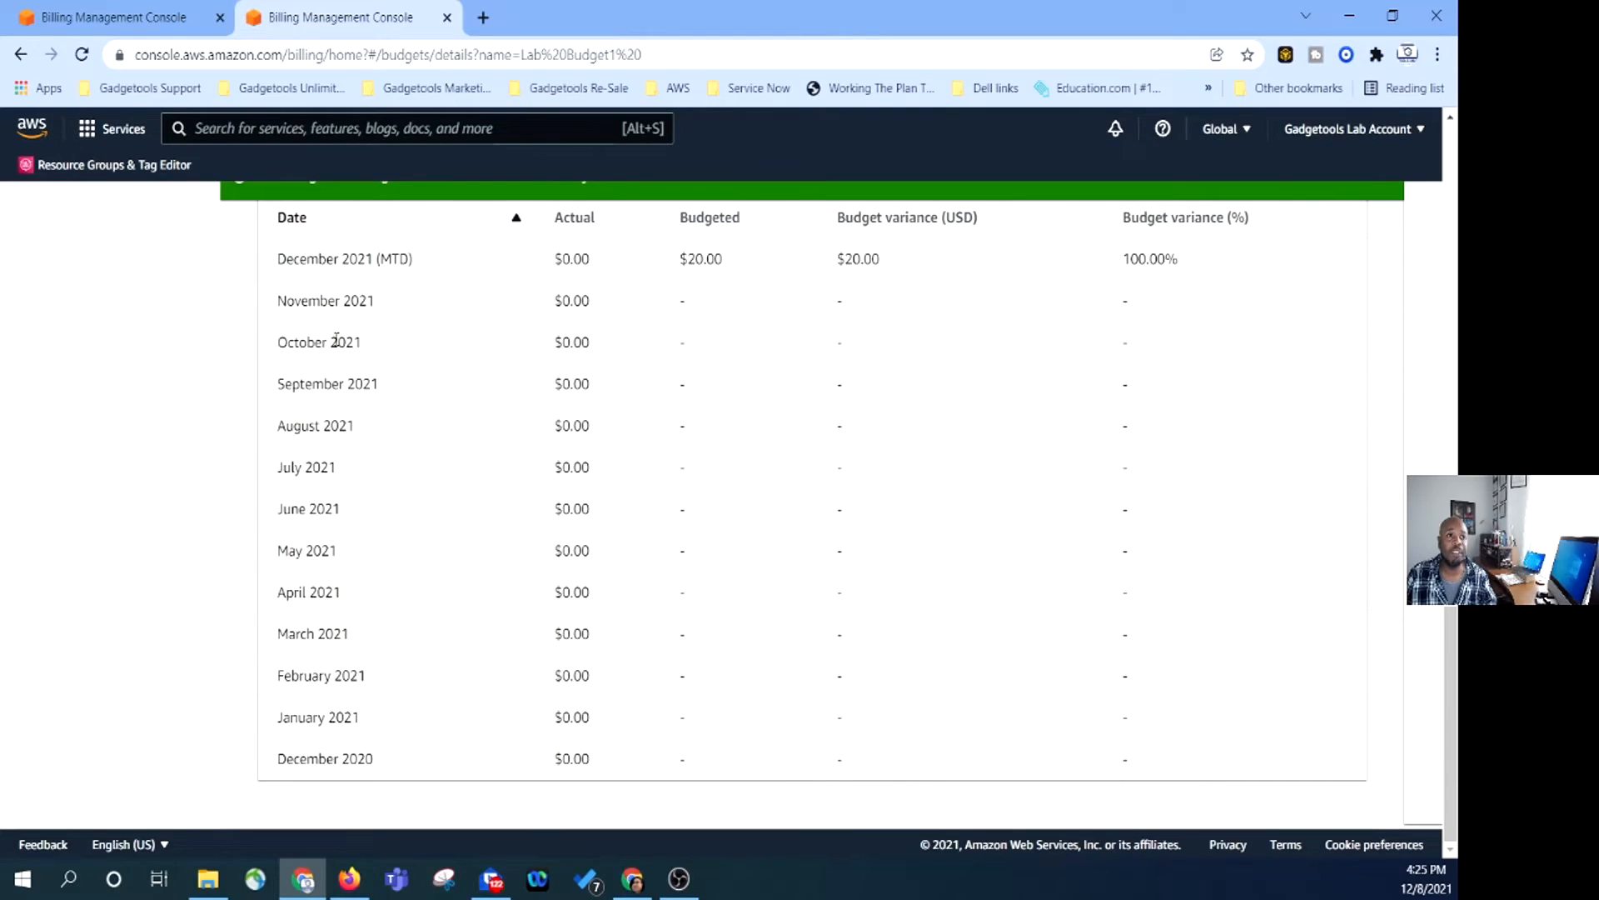
pyautogui.scroll(2, 775, 491)
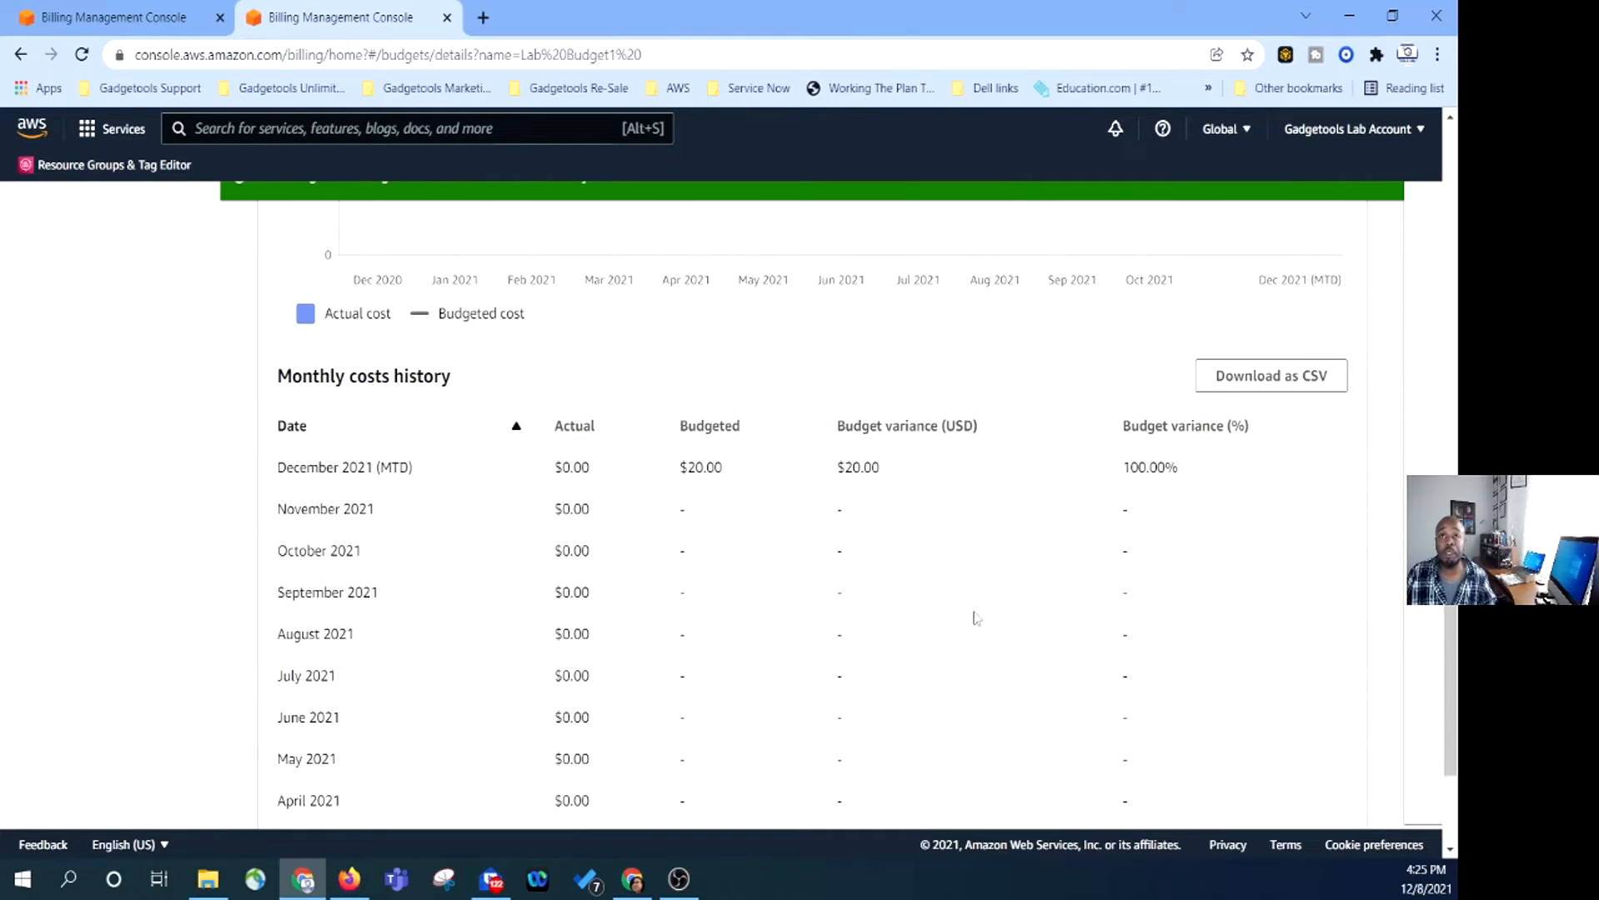
pyautogui.scroll(-2, 846, 628)
pyautogui.scroll(8, 764, 550)
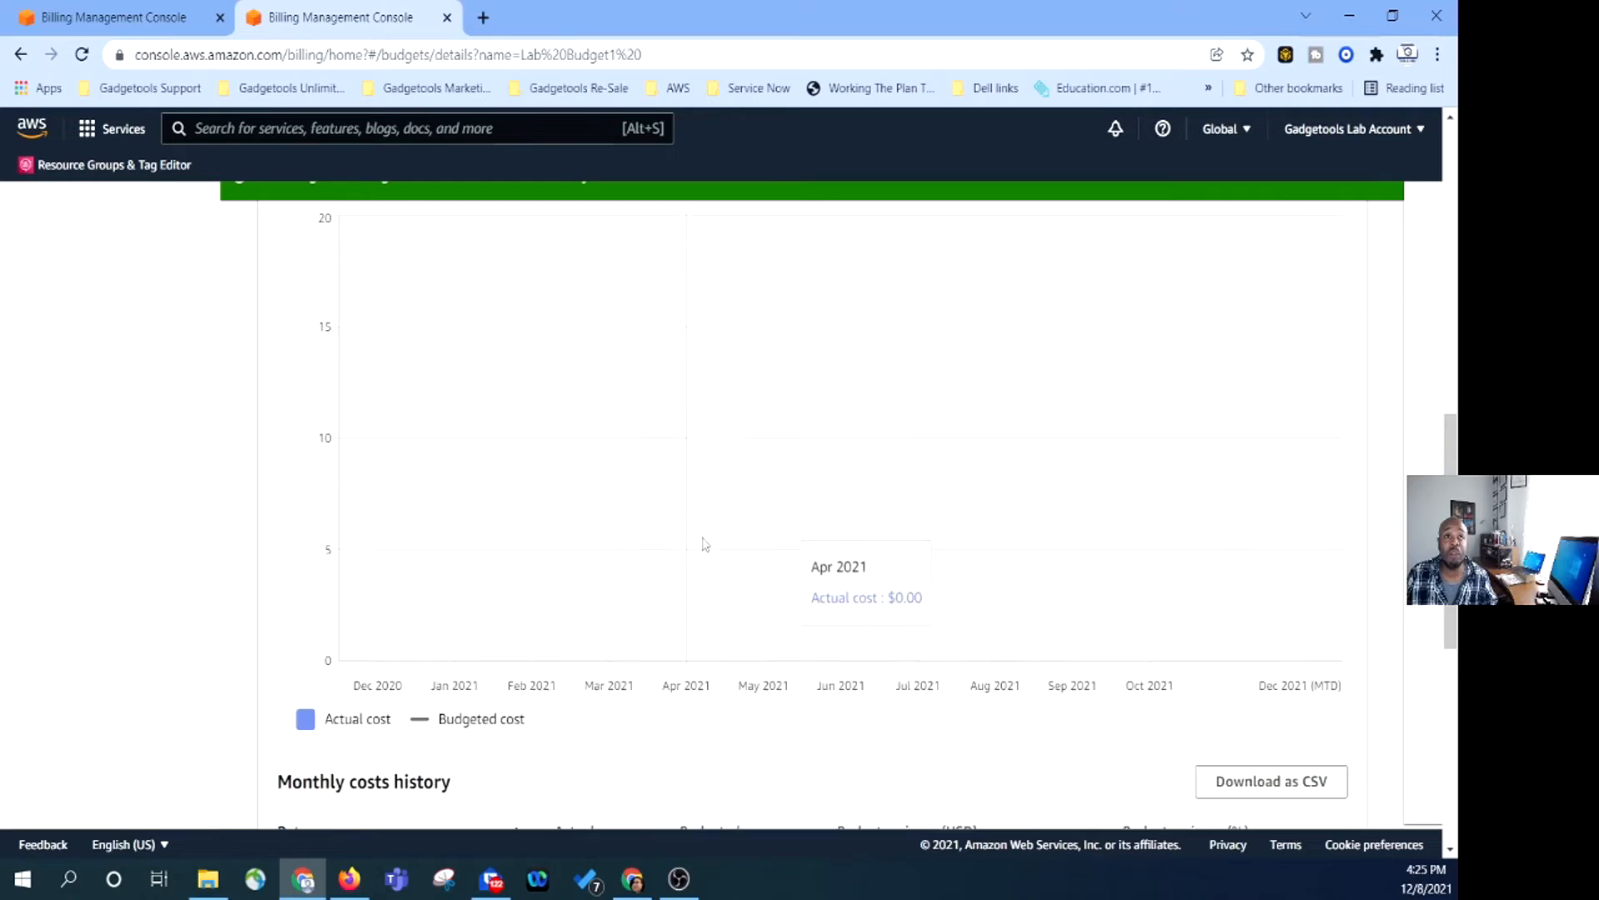
pyautogui.scroll(7, 793, 347)
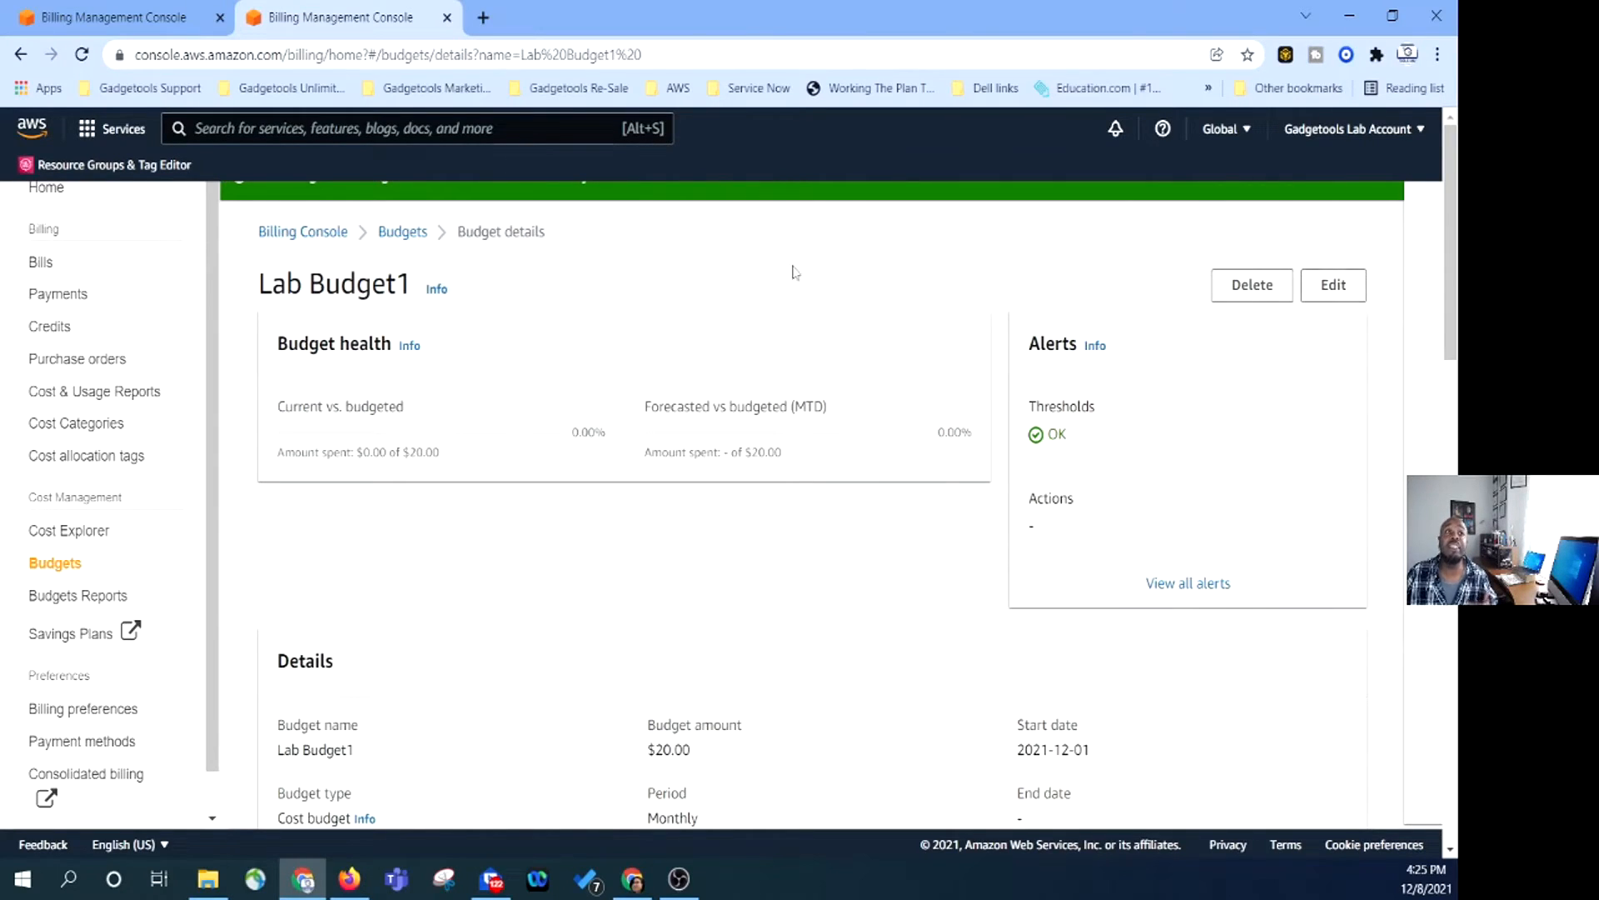
# Return to the Budgets list, reopen Lab Budget1 and start editing it.
pyautogui.click(389, 234)
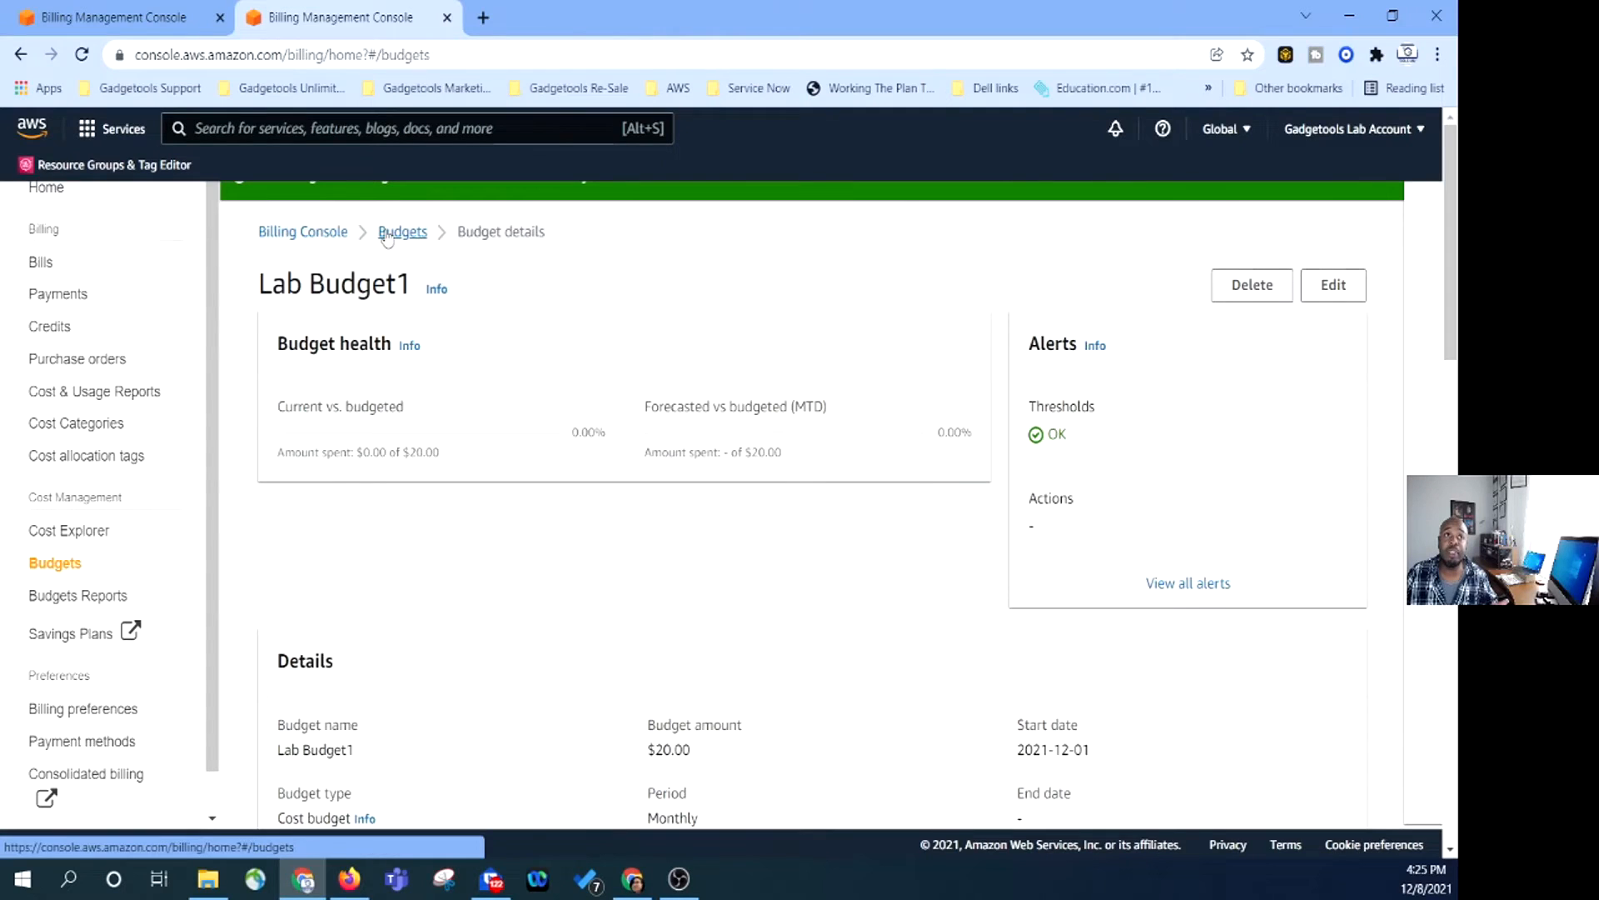
pyautogui.click(349, 506)
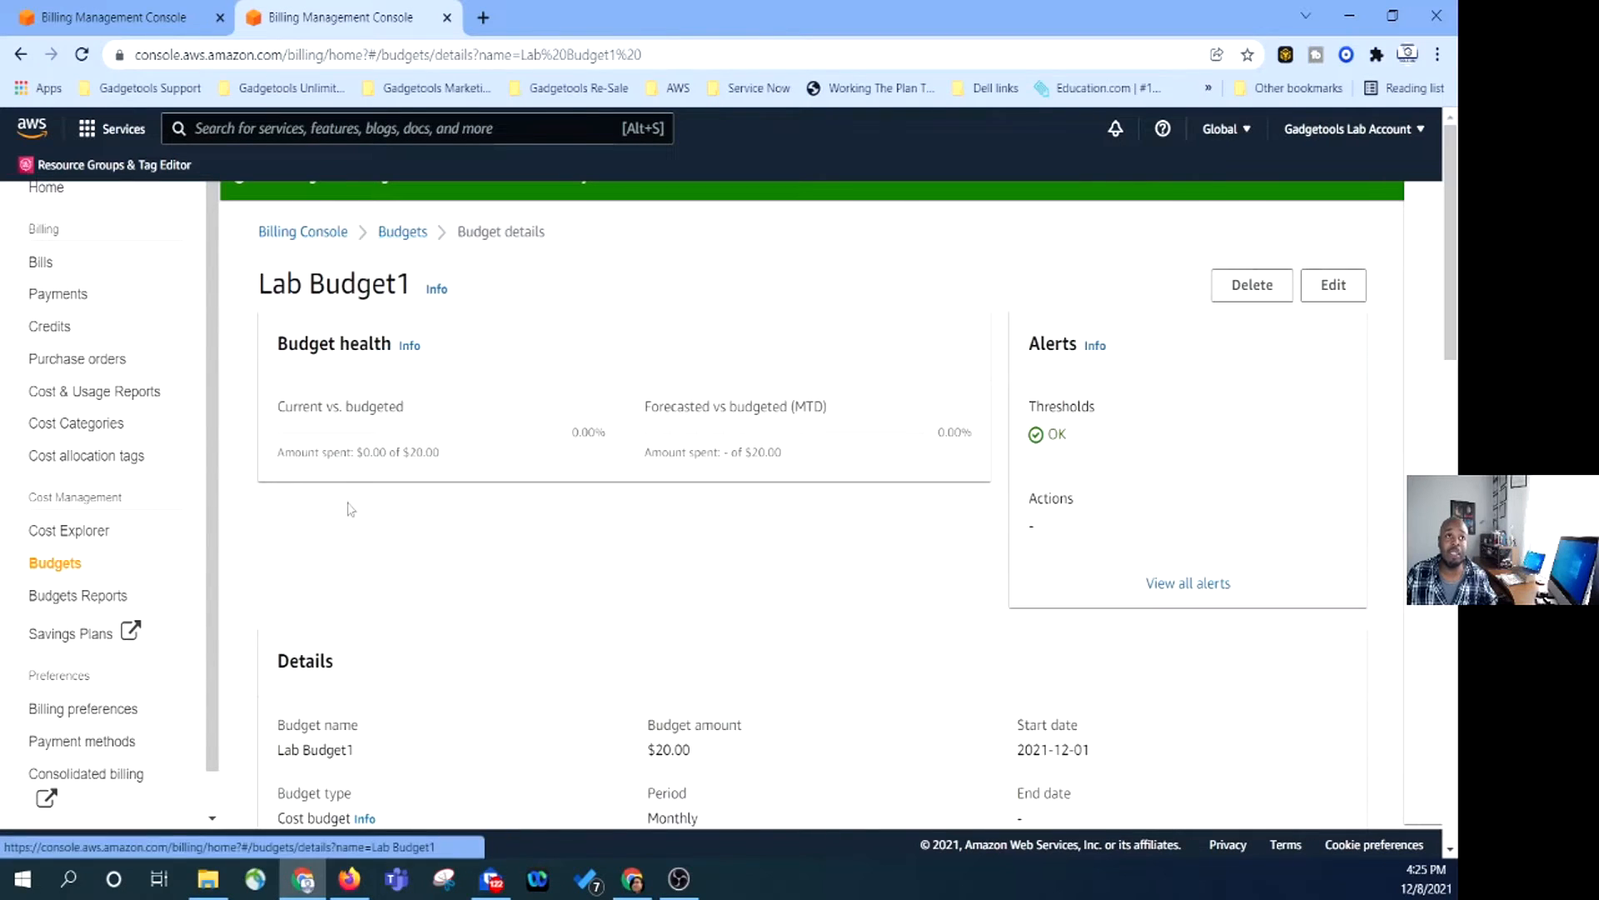
pyautogui.click(1333, 285)
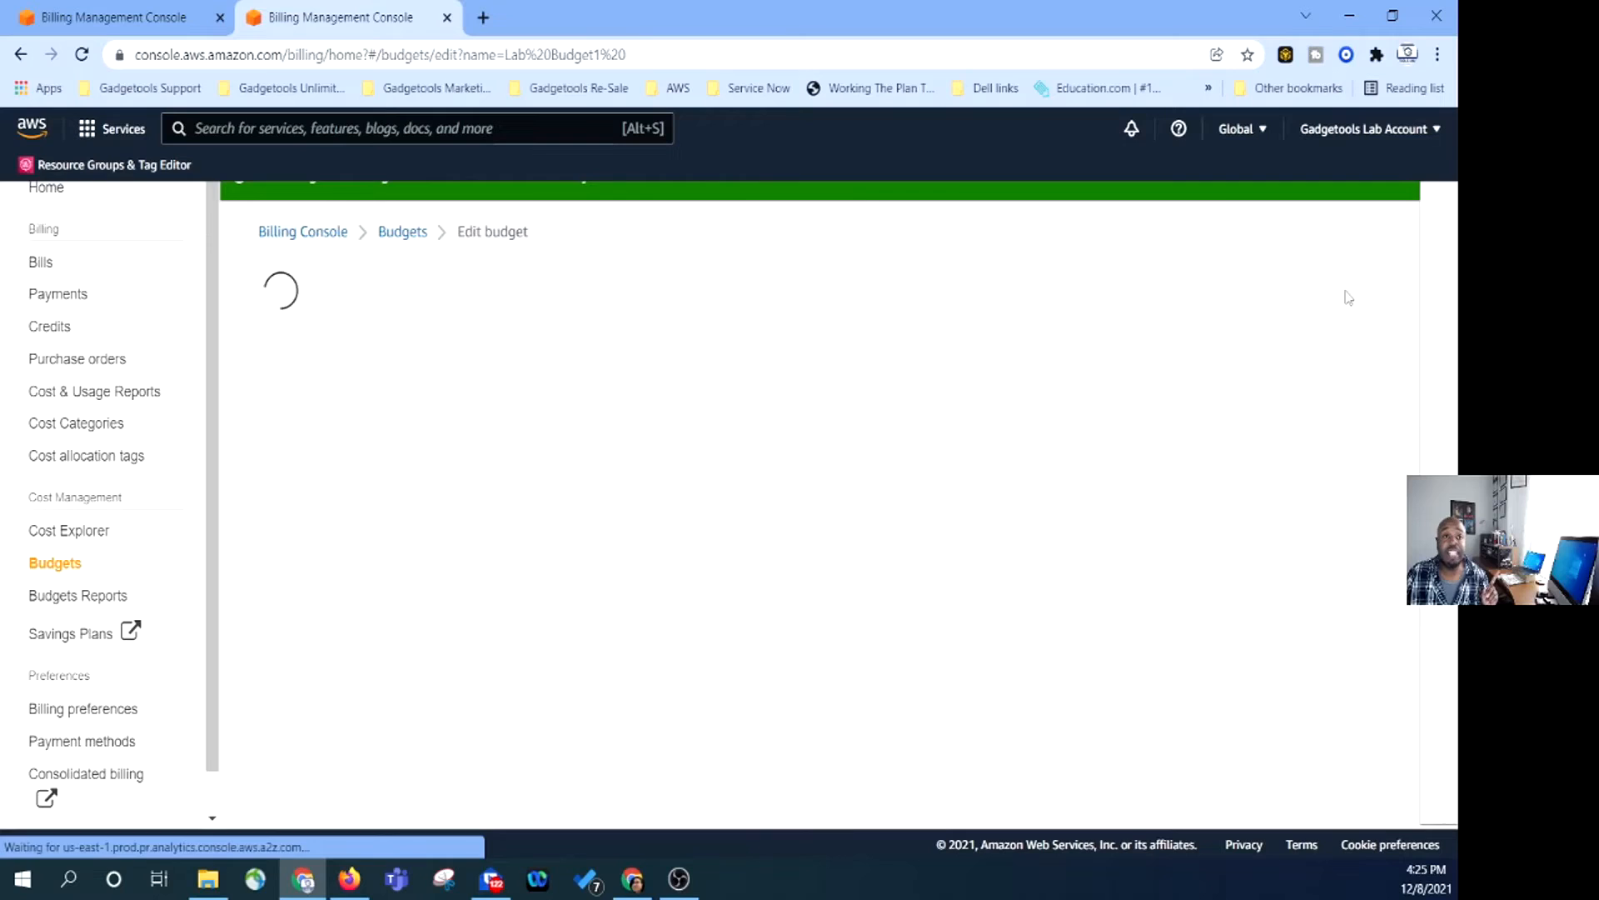
# Leave the monthly period, 20.00 amount and Lab Budget1 name as they are, and continue to the alerts step.
pyautogui.scroll(-3, 257, 579)
pyautogui.scroll(-6, 257, 579)
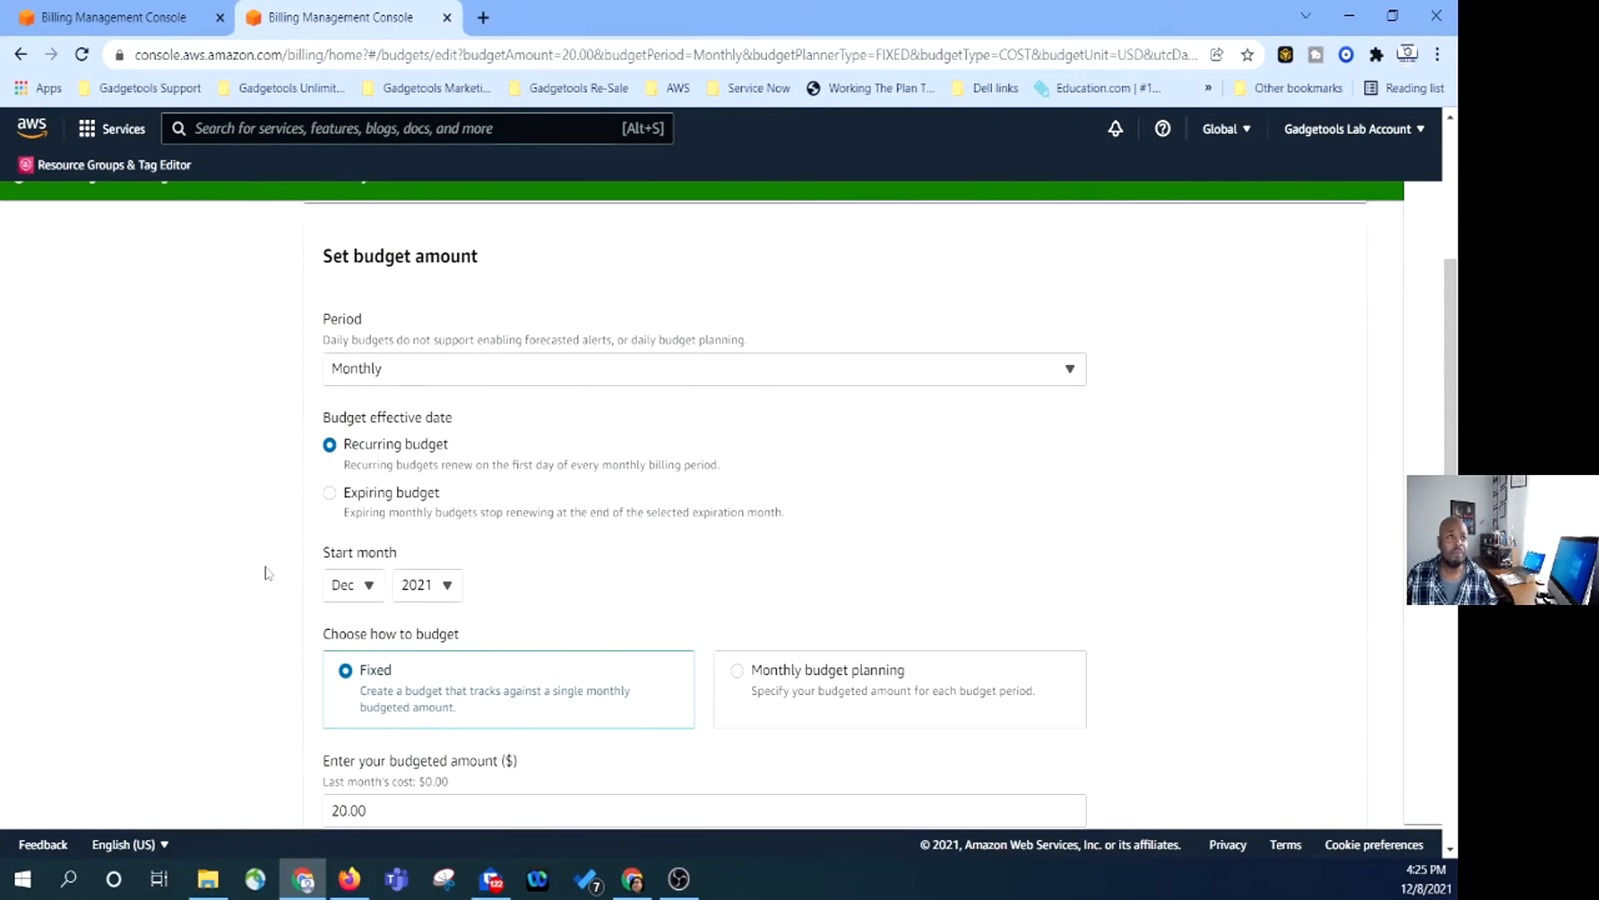
pyautogui.scroll(2, 288, 542)
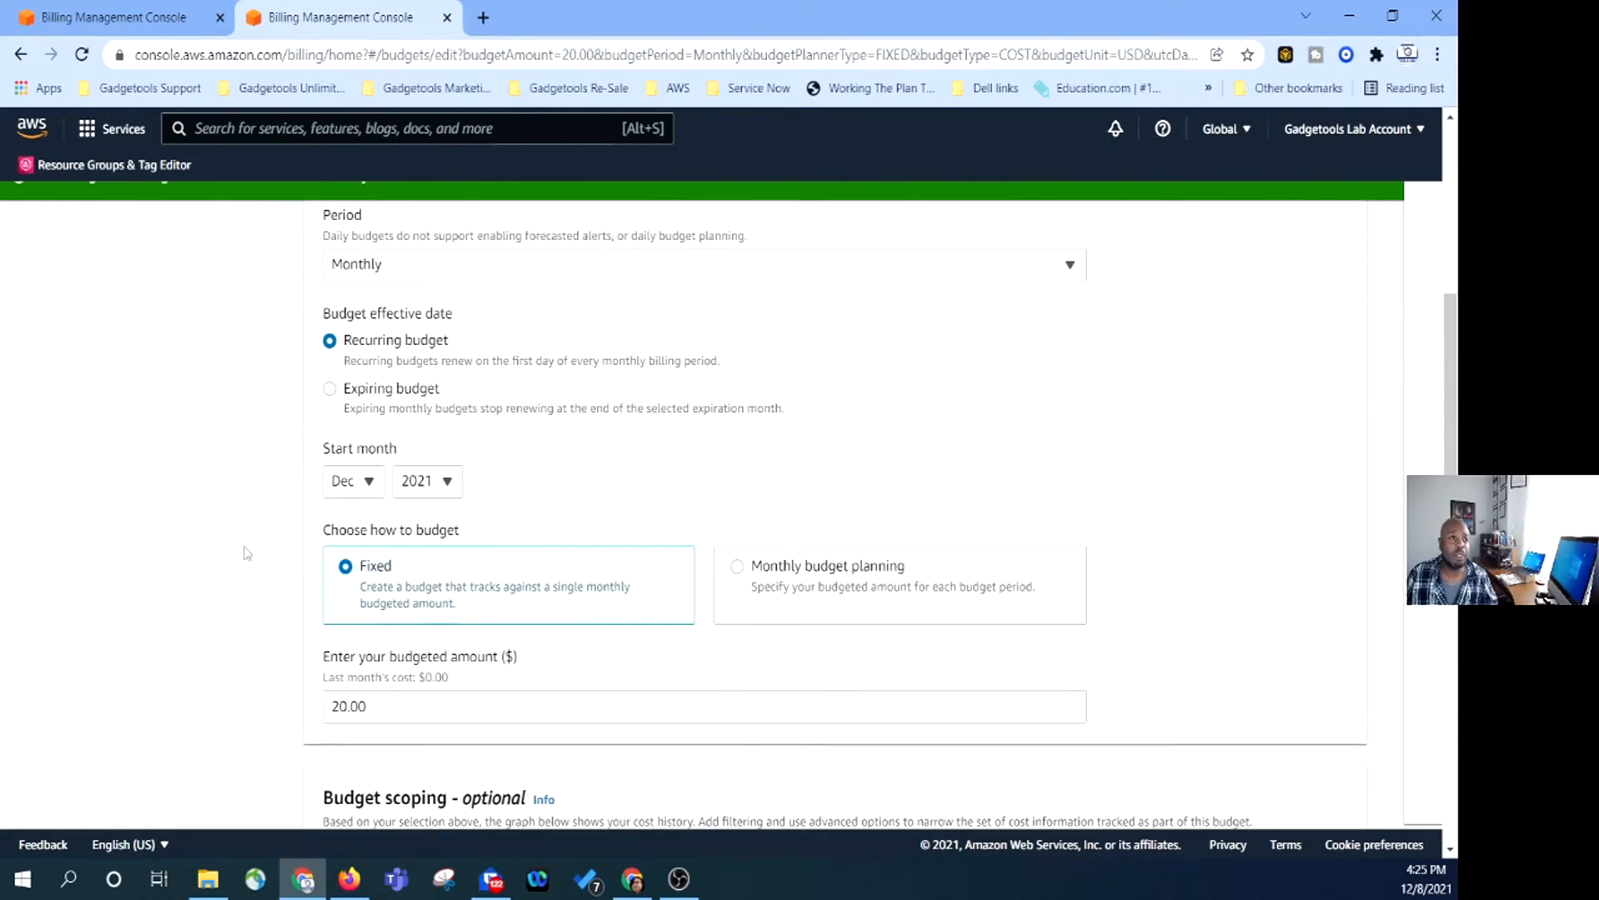
pyautogui.scroll(-3, 346, 552)
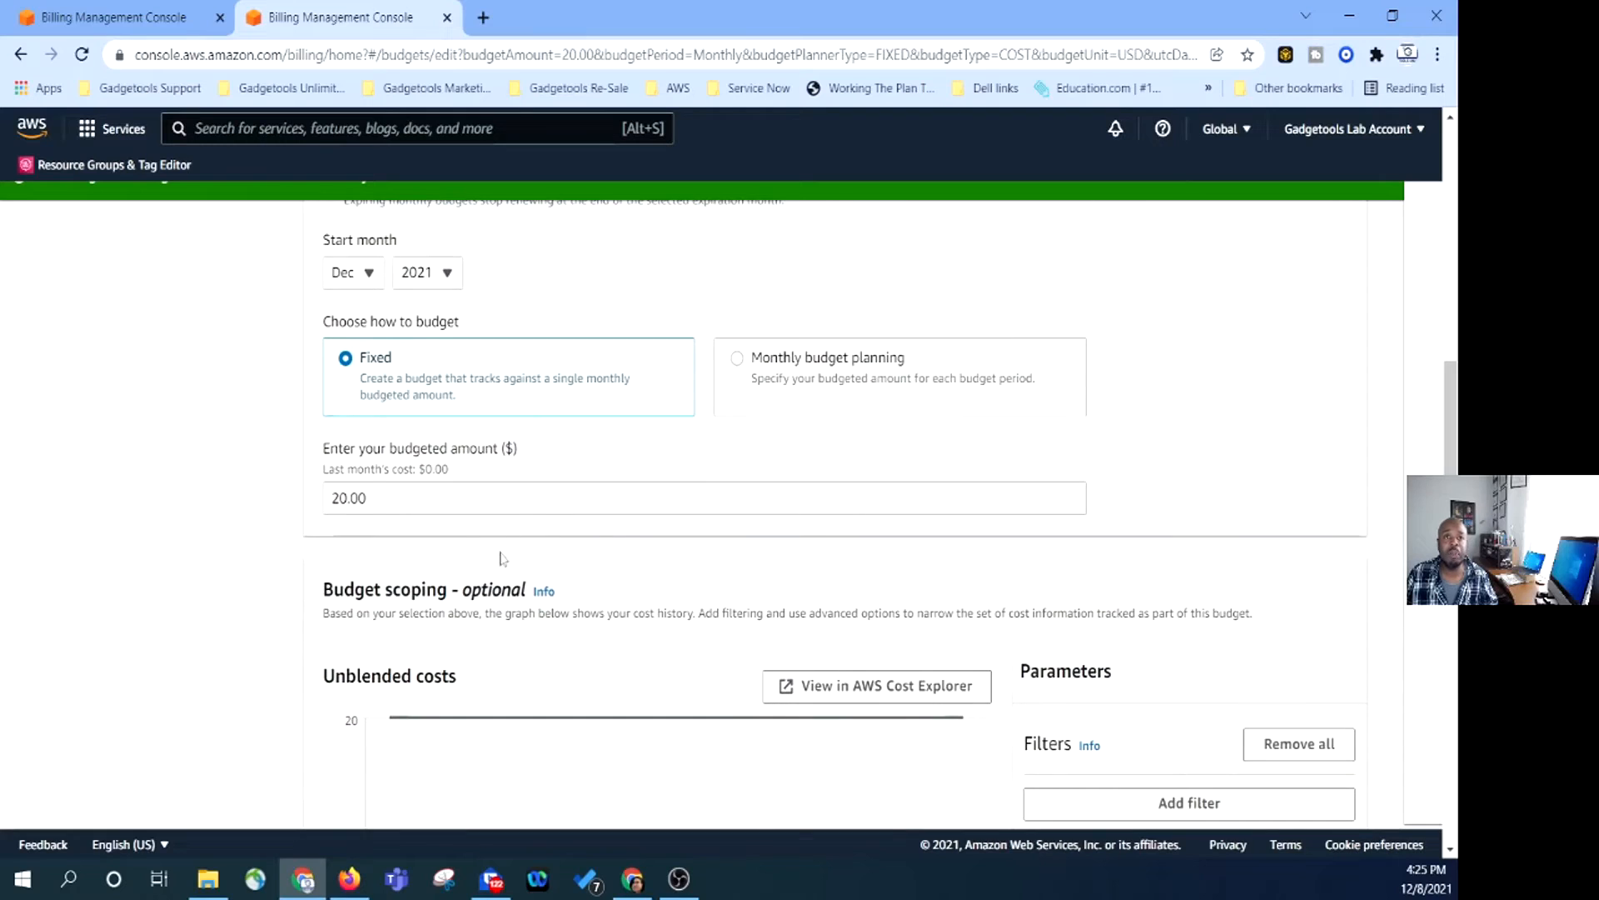
pyautogui.scroll(-9, 619, 511)
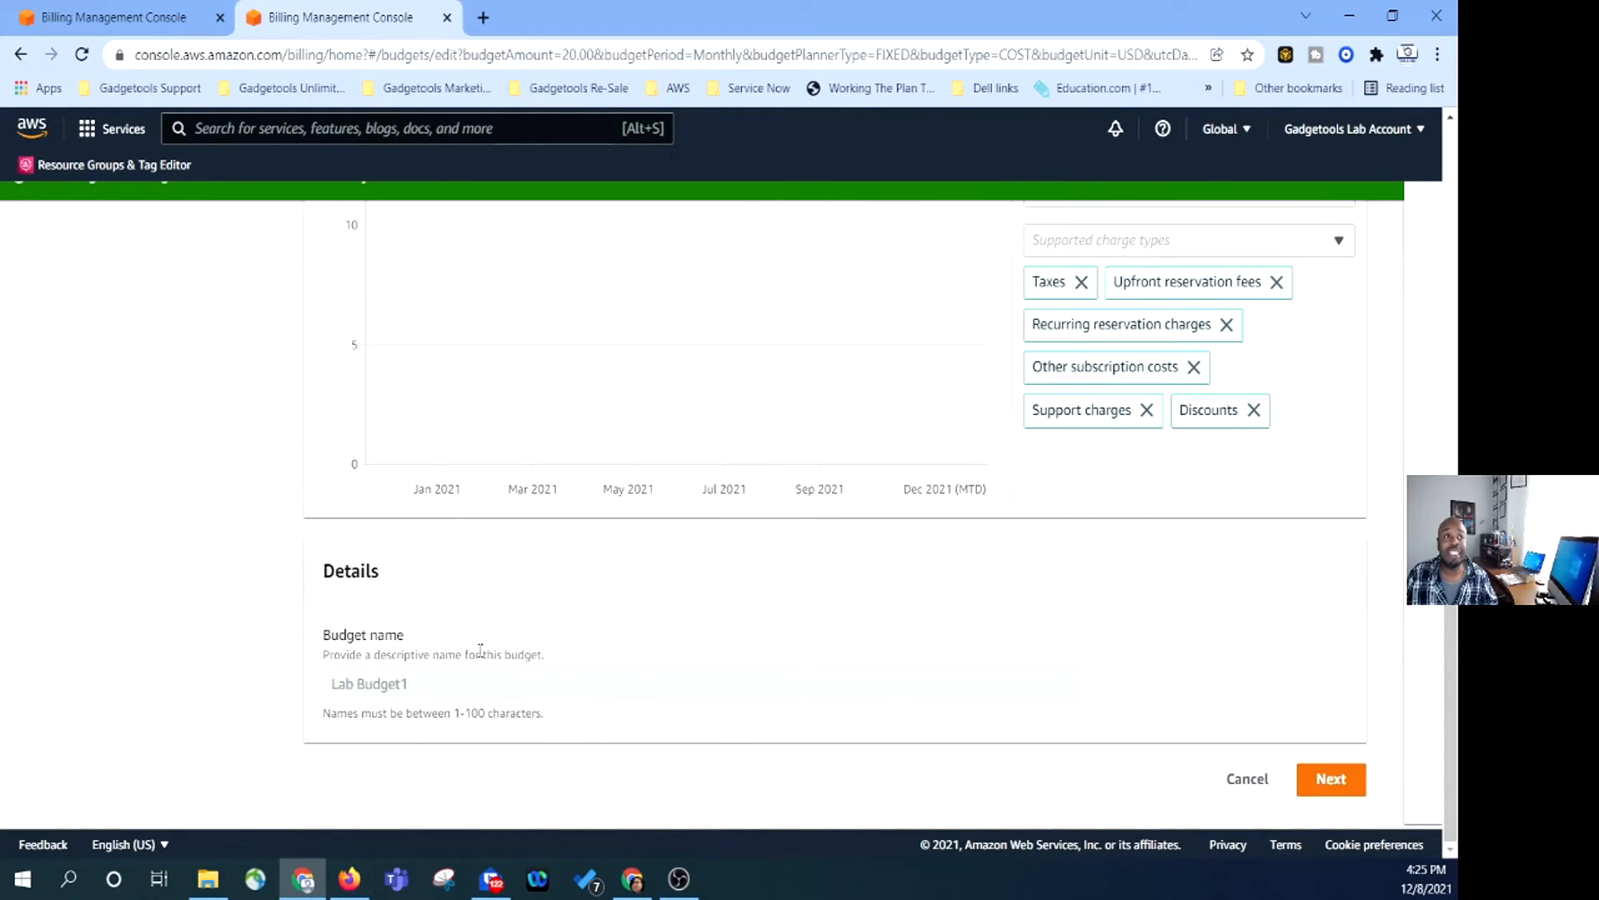
pyautogui.scroll(9, 639, 594)
pyautogui.scroll(8, 1028, 533)
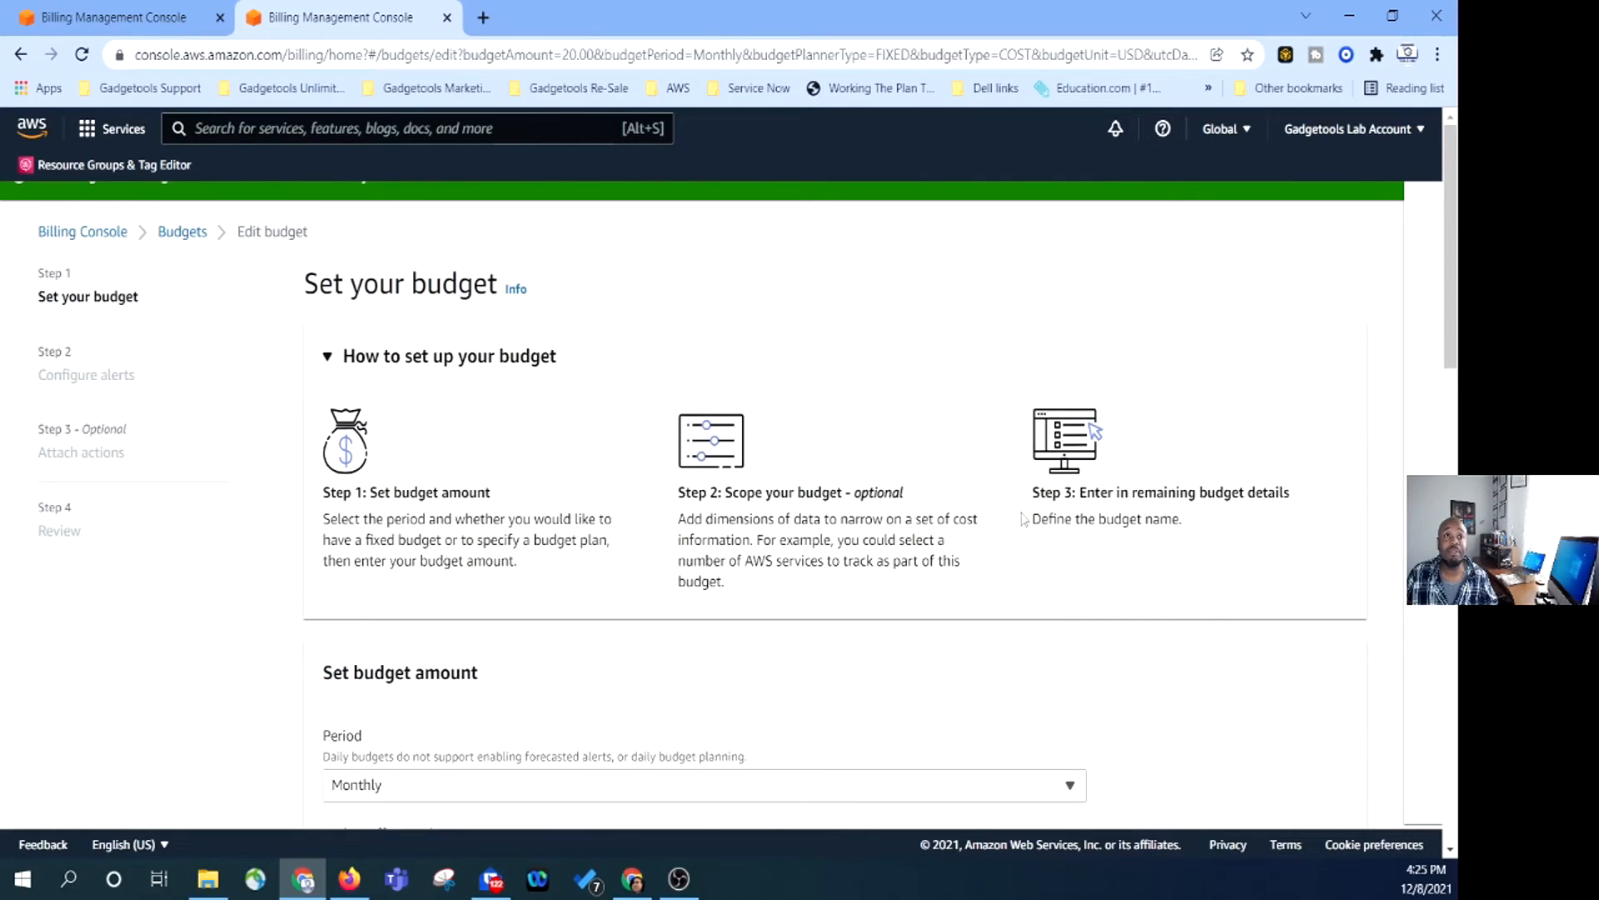
pyautogui.scroll(-15, 1025, 518)
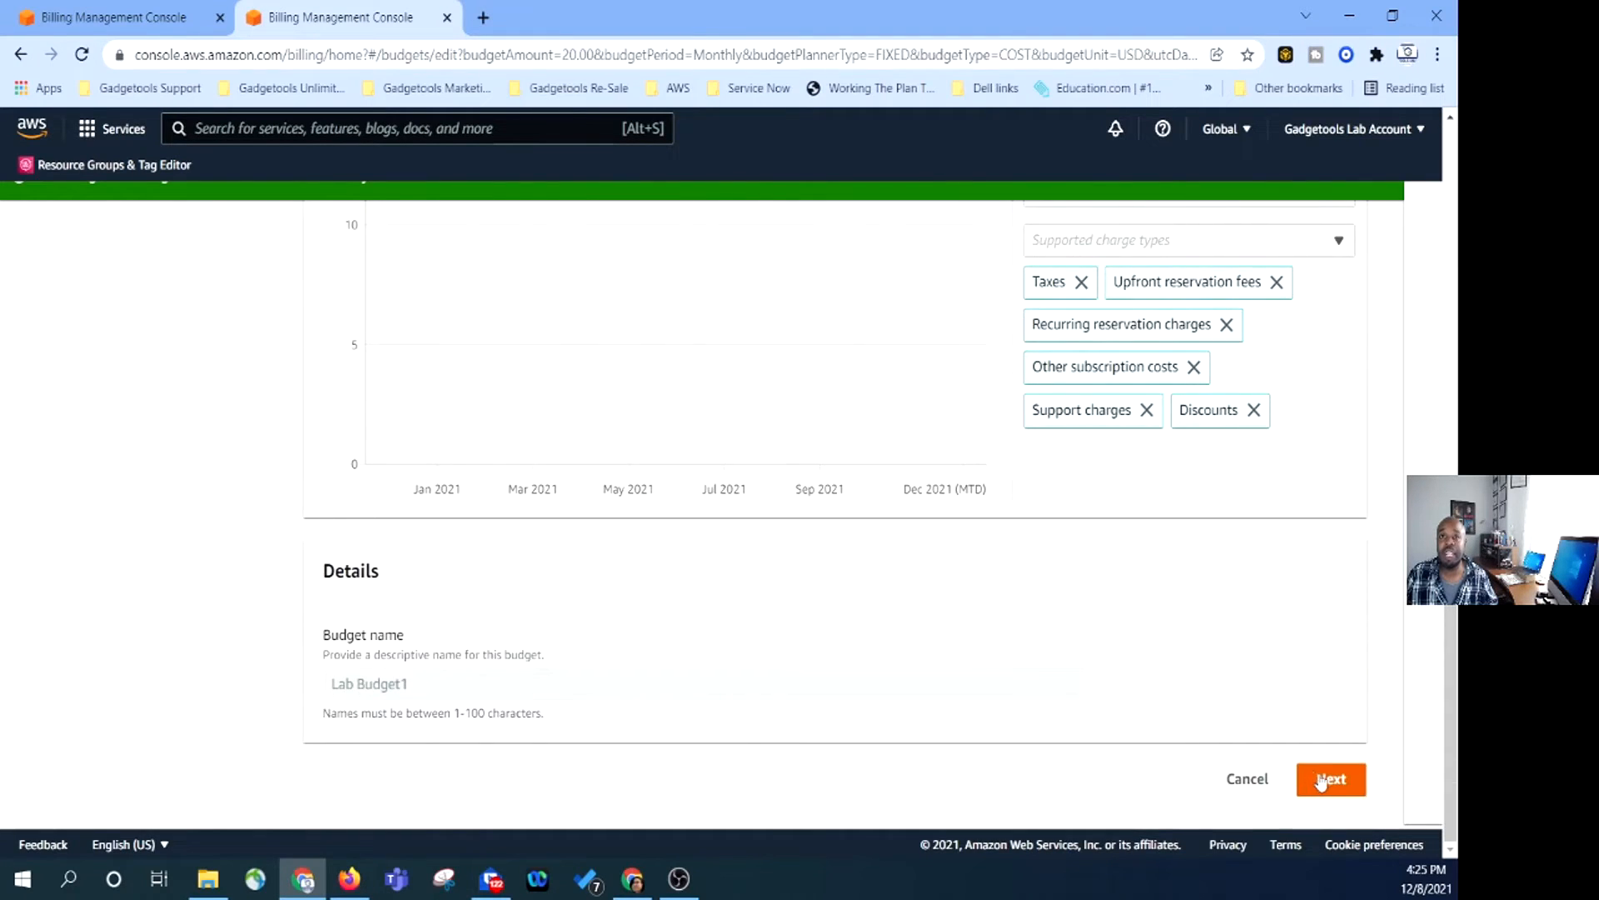
pyautogui.click(1317, 779)
pyautogui.scroll(-5, 797, 631)
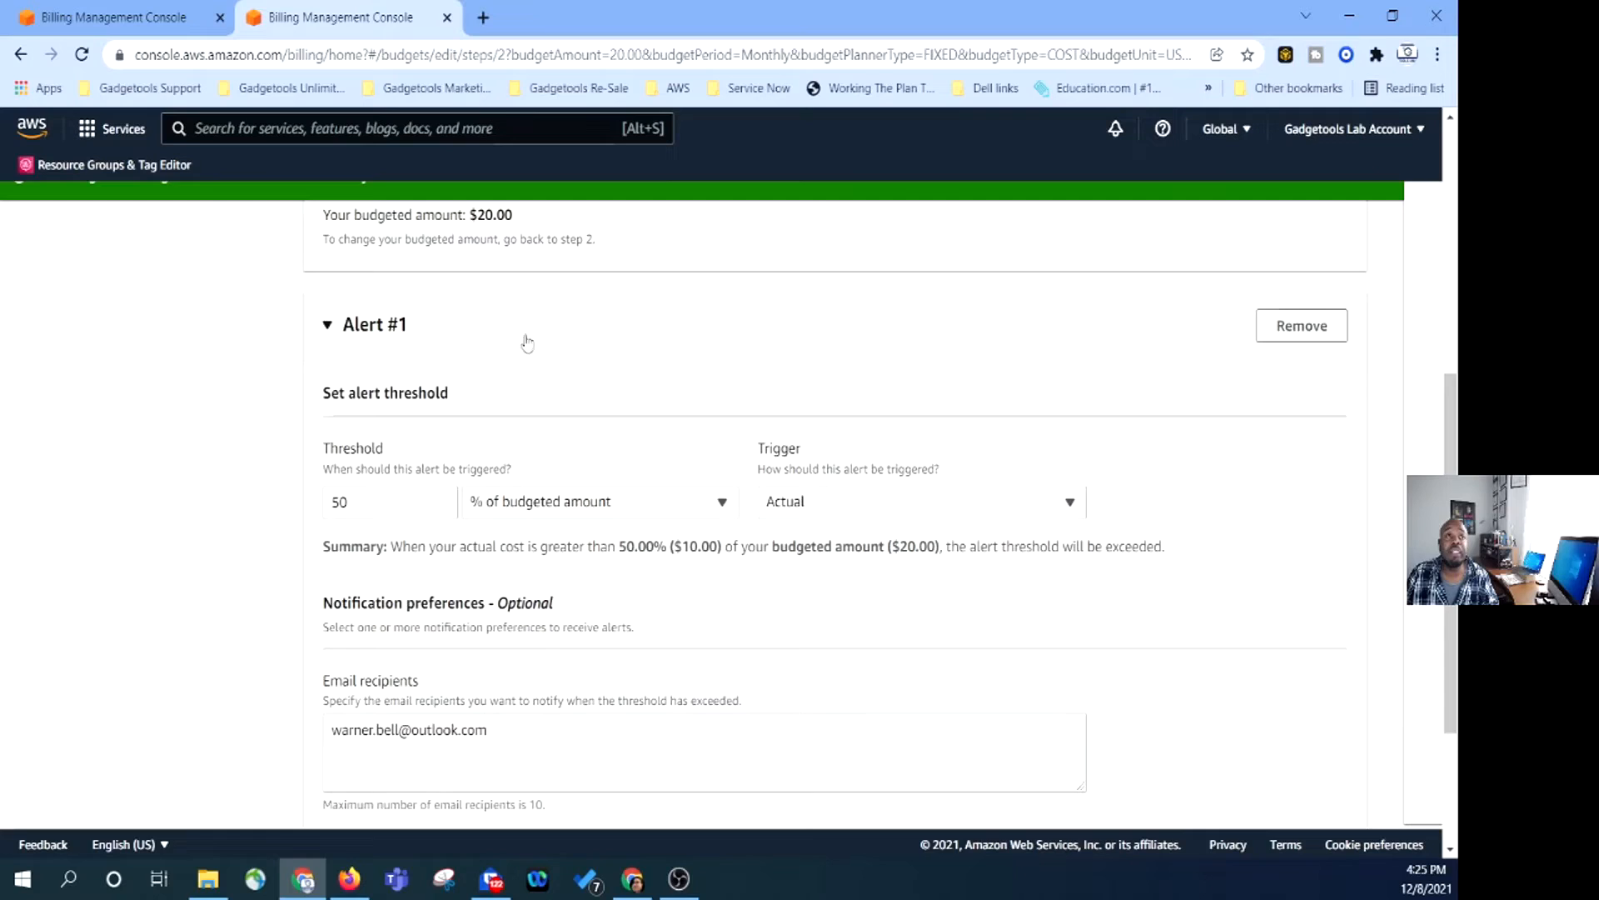
# Add a second alert threshold at 80% of budgeted amount, triggered on forecasted cost.
pyautogui.scroll(-3, 384, 514)
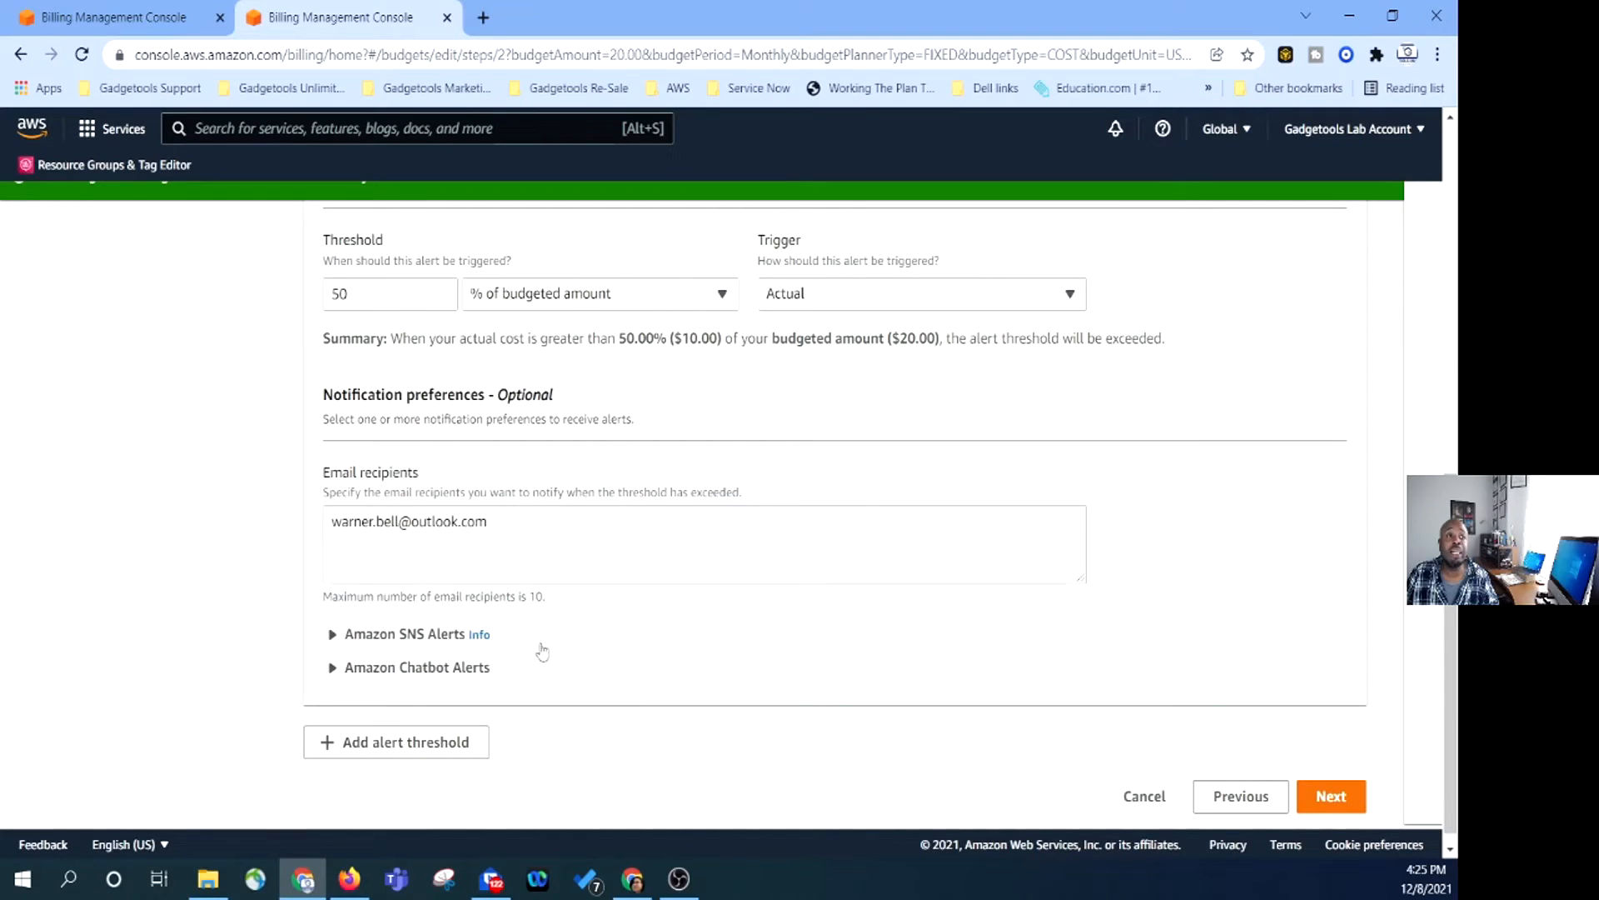
pyautogui.click(364, 750)
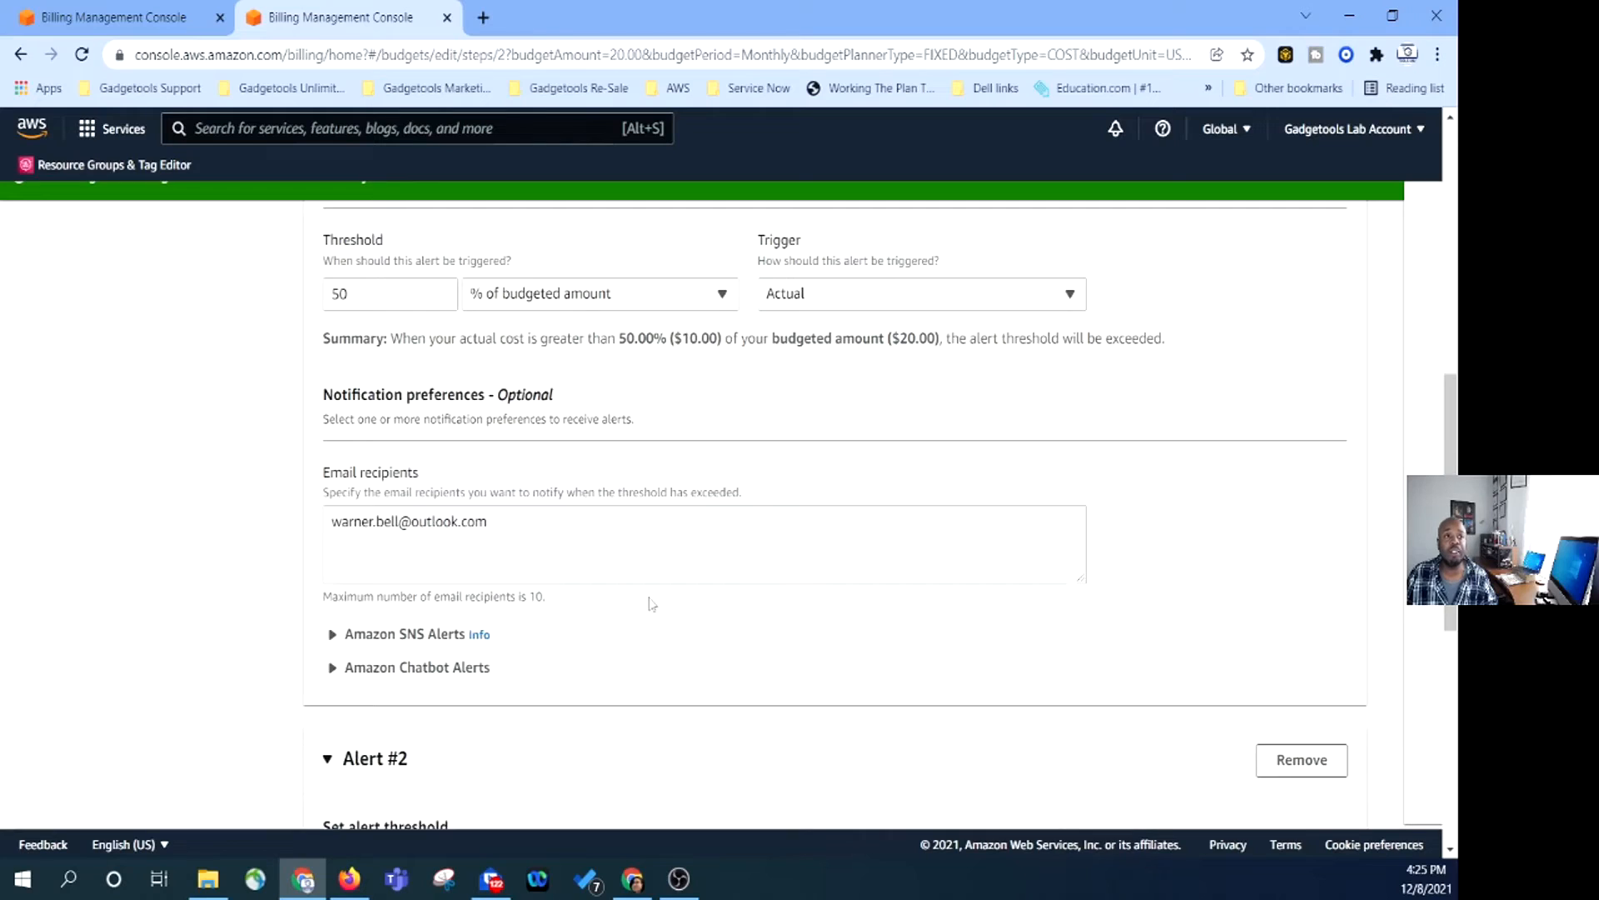
pyautogui.scroll(-5, 654, 604)
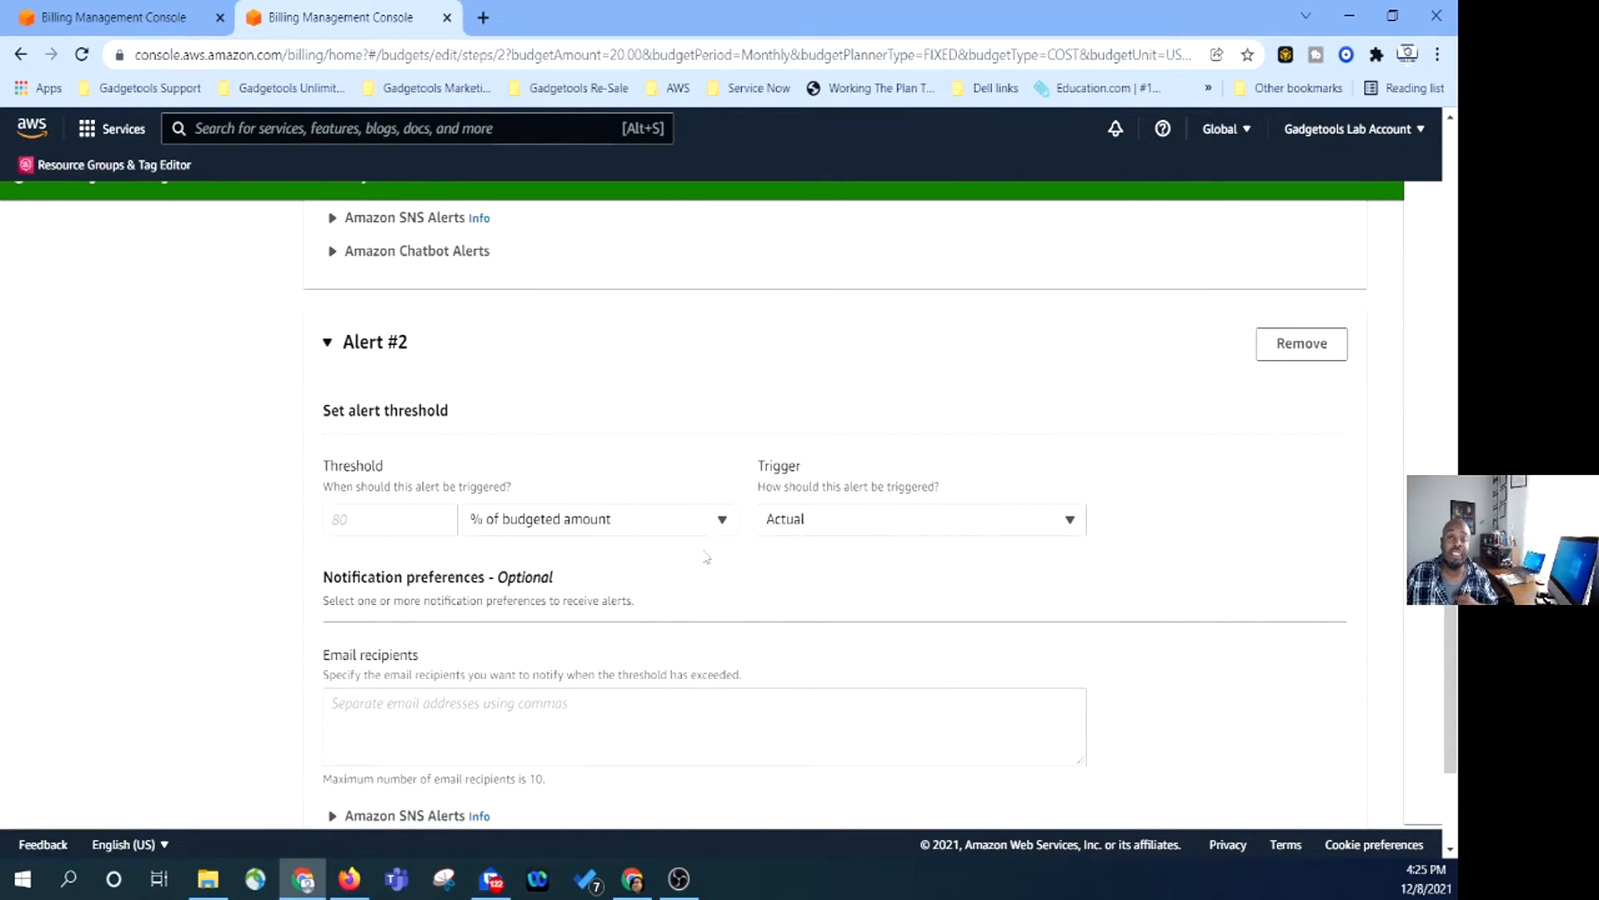
pyautogui.click(345, 519)
pyautogui.write('80')
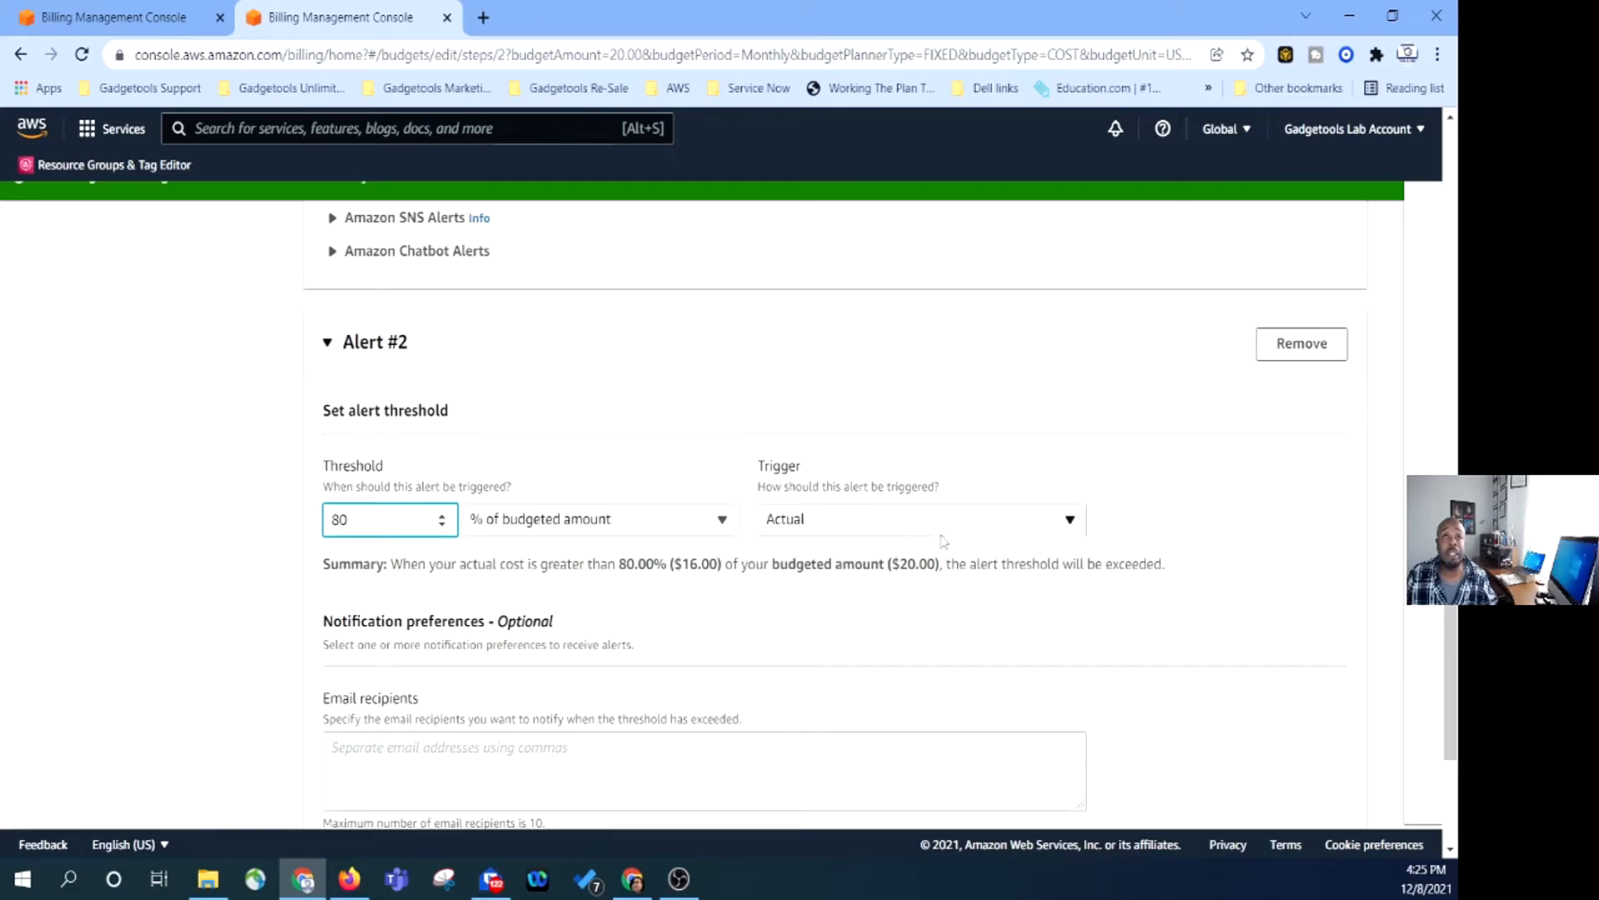
pyautogui.click(973, 523)
pyautogui.click(837, 593)
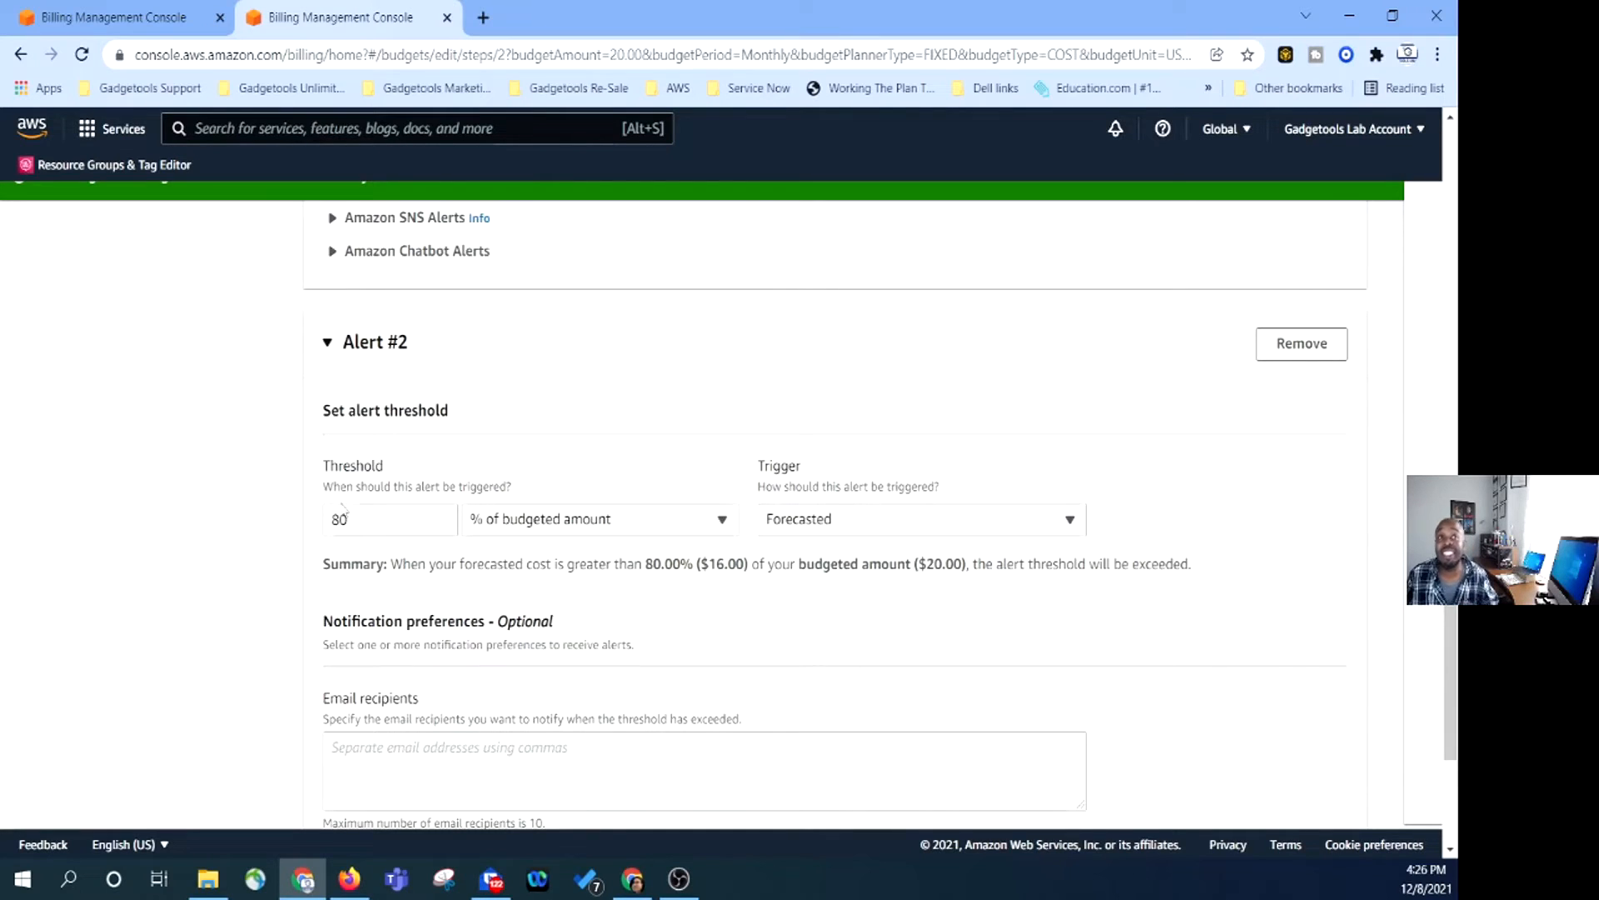
# Enter the email recipient's address for the 80% forecasted-cost alert.
pyautogui.scroll(-1, 618, 551)
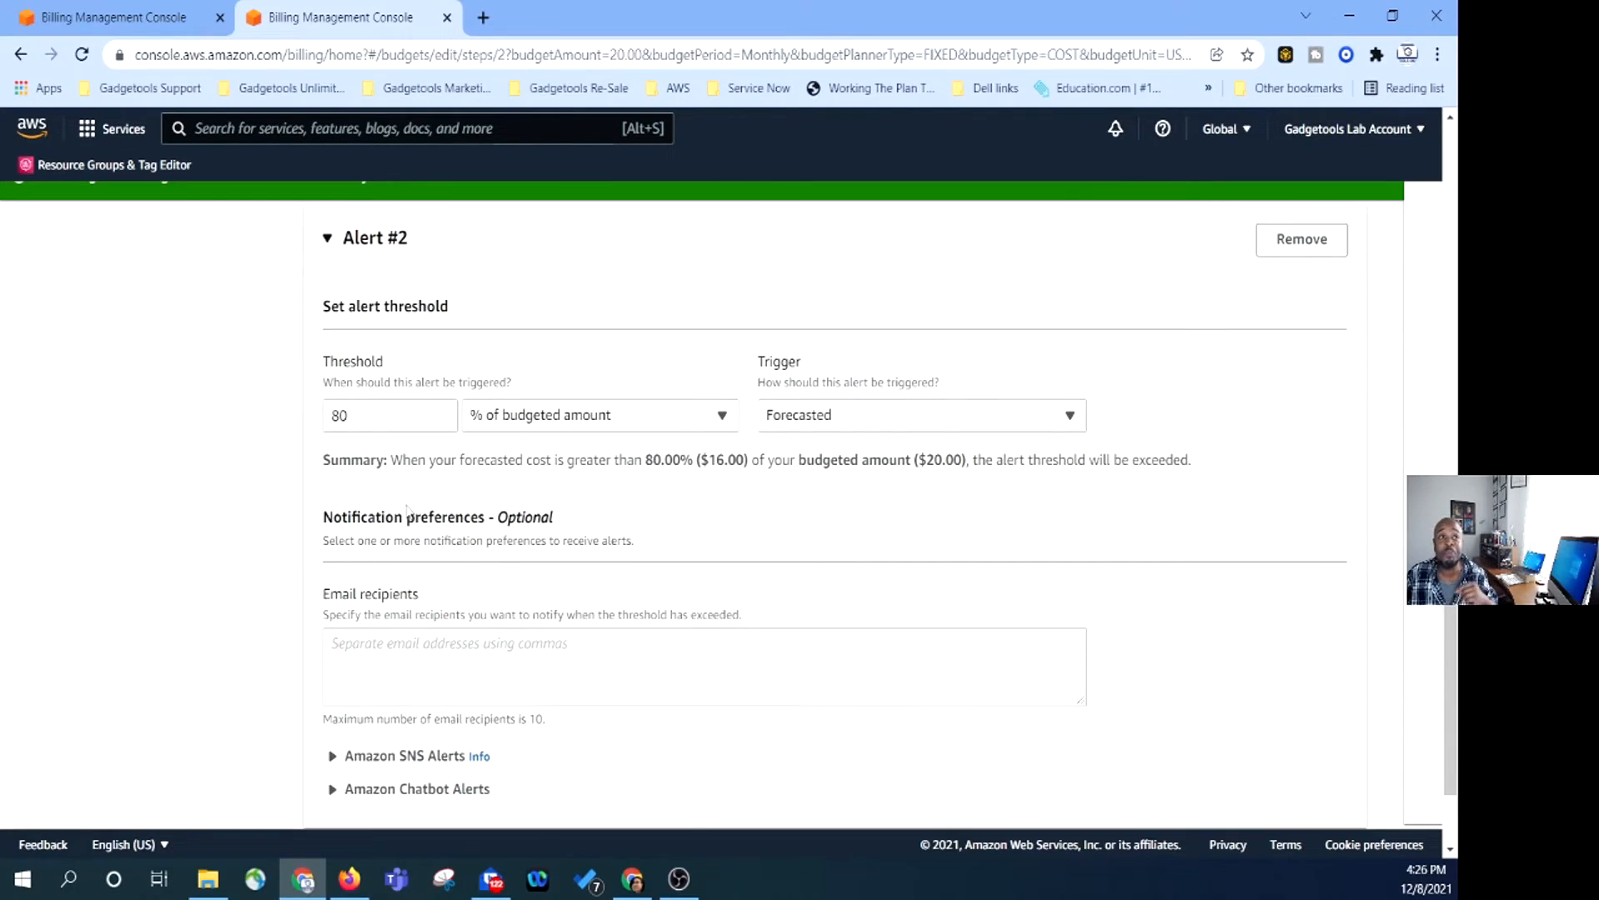
pyautogui.click(490, 647)
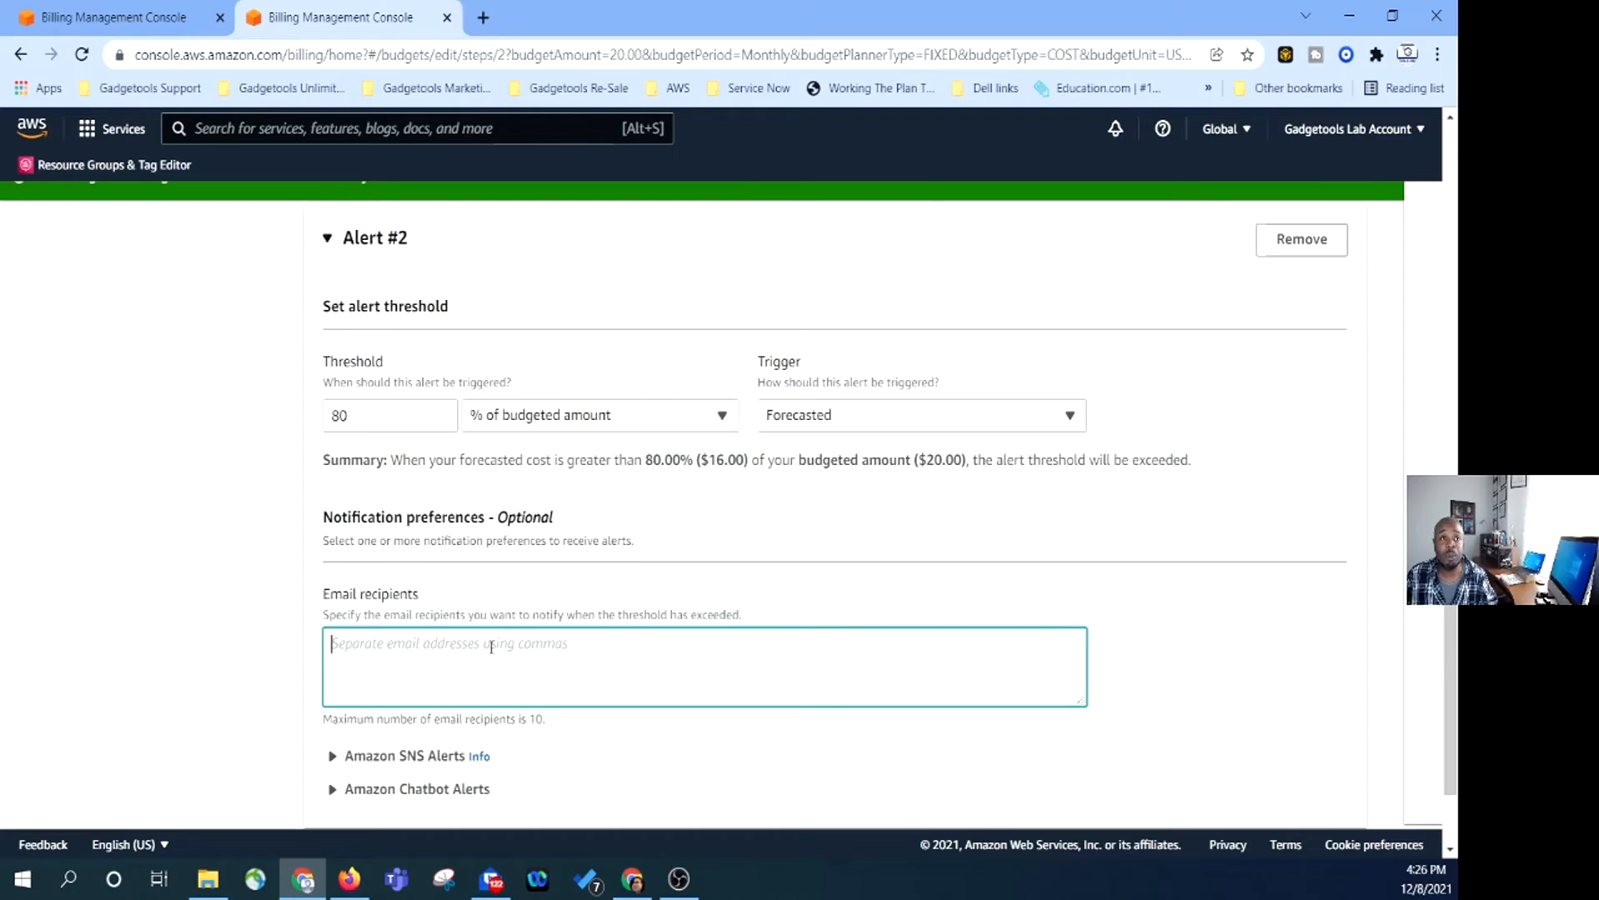
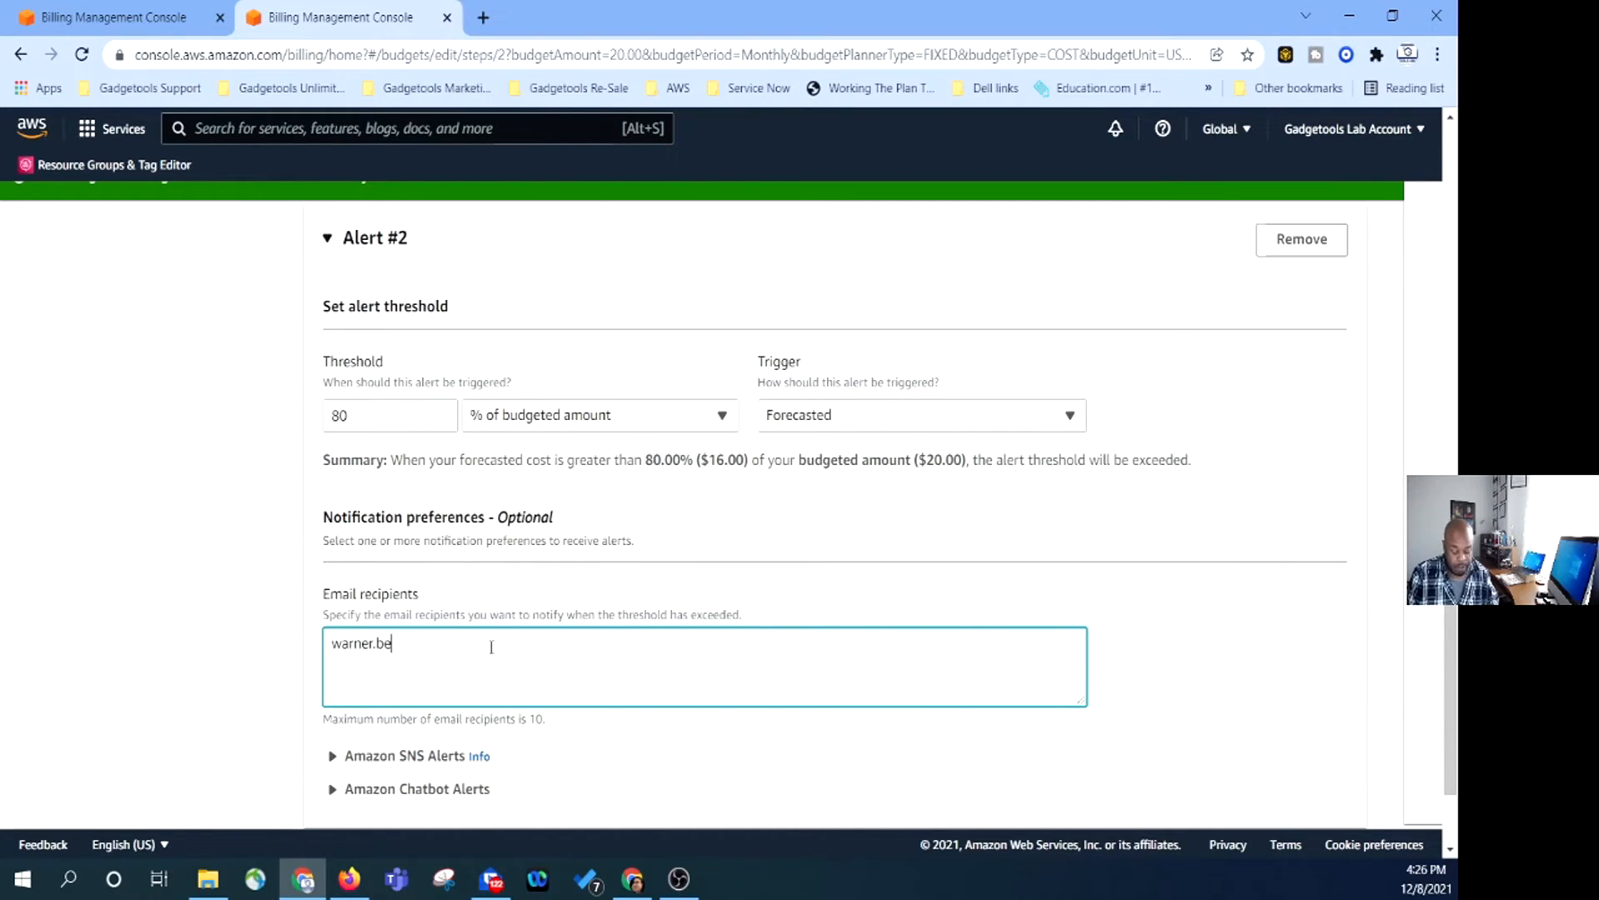
pyautogui.scroll(-2, 442, 633)
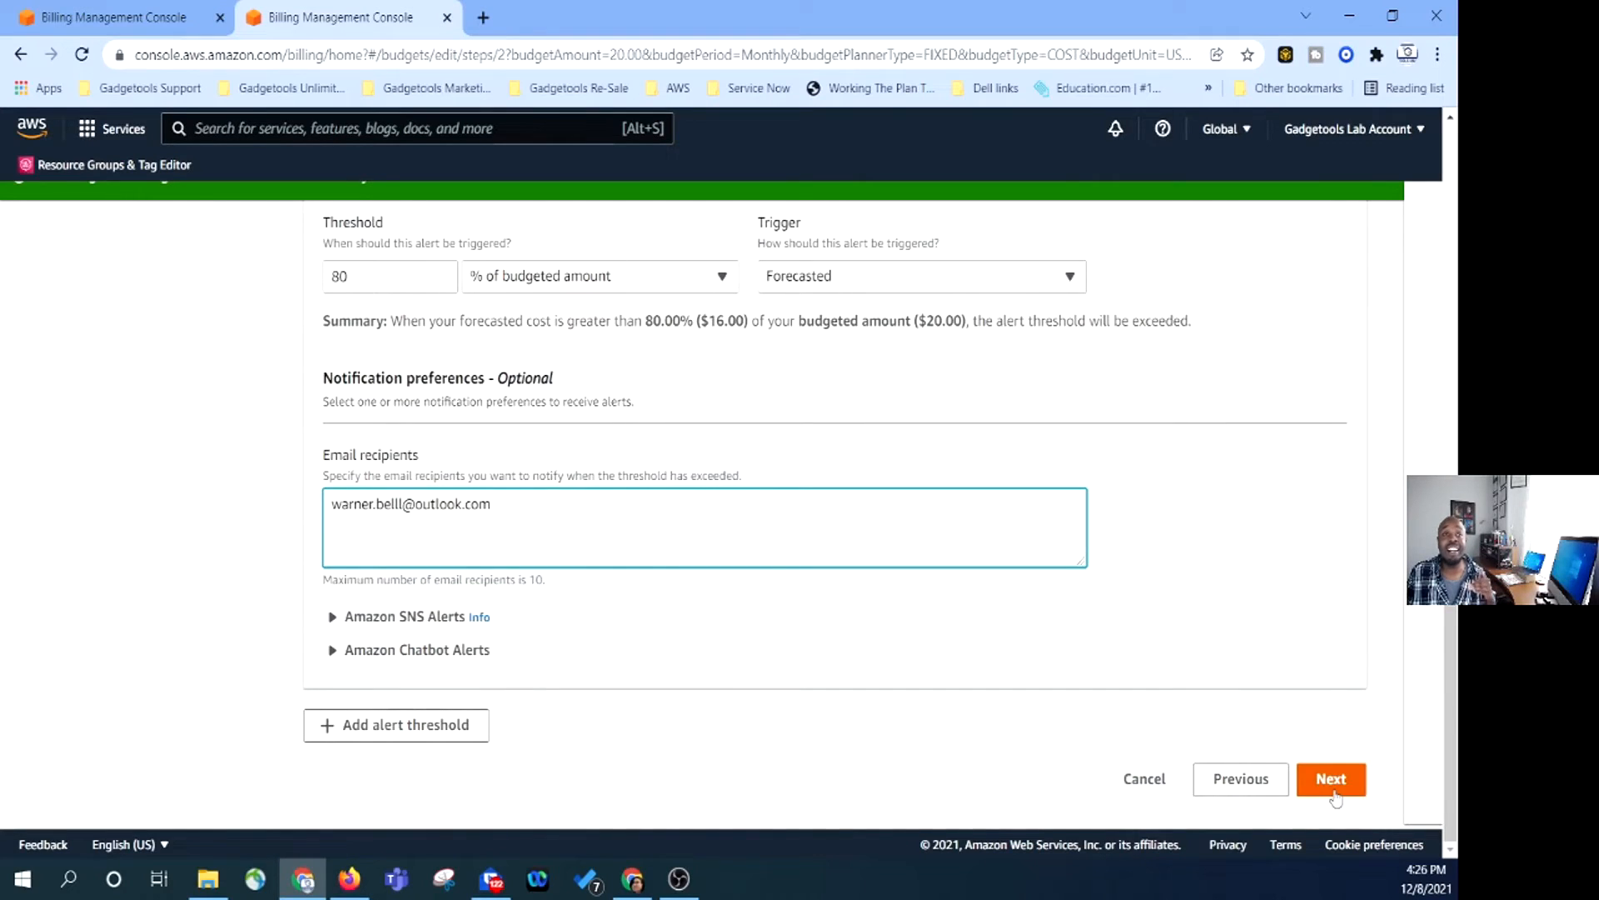
pyautogui.click(479, 737)
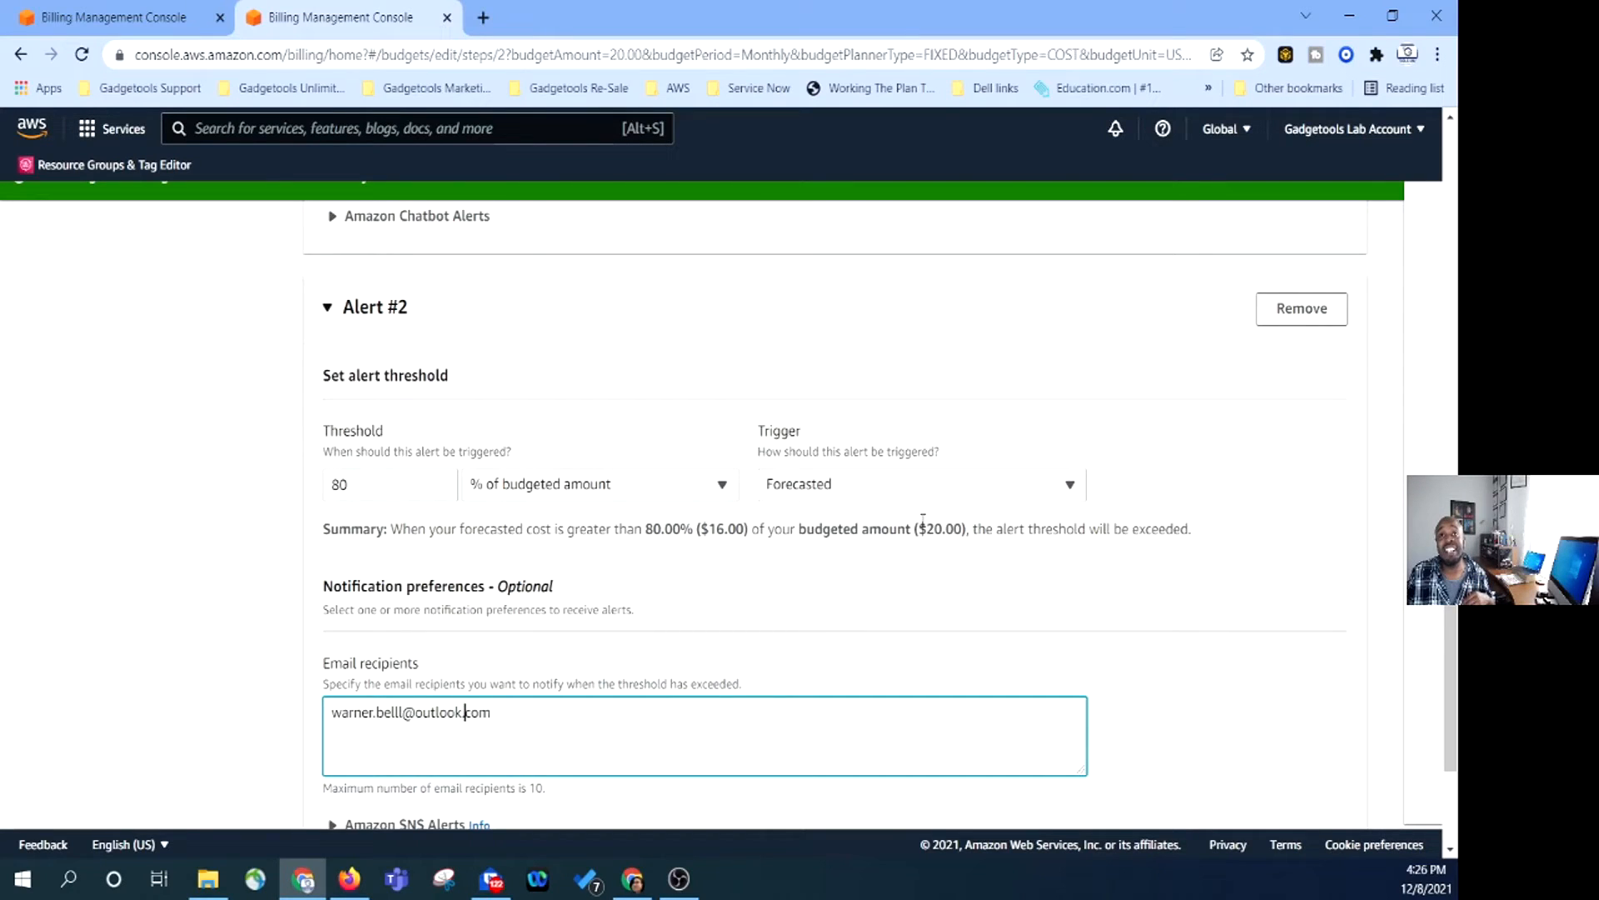
pyautogui.scroll(-1, 791, 667)
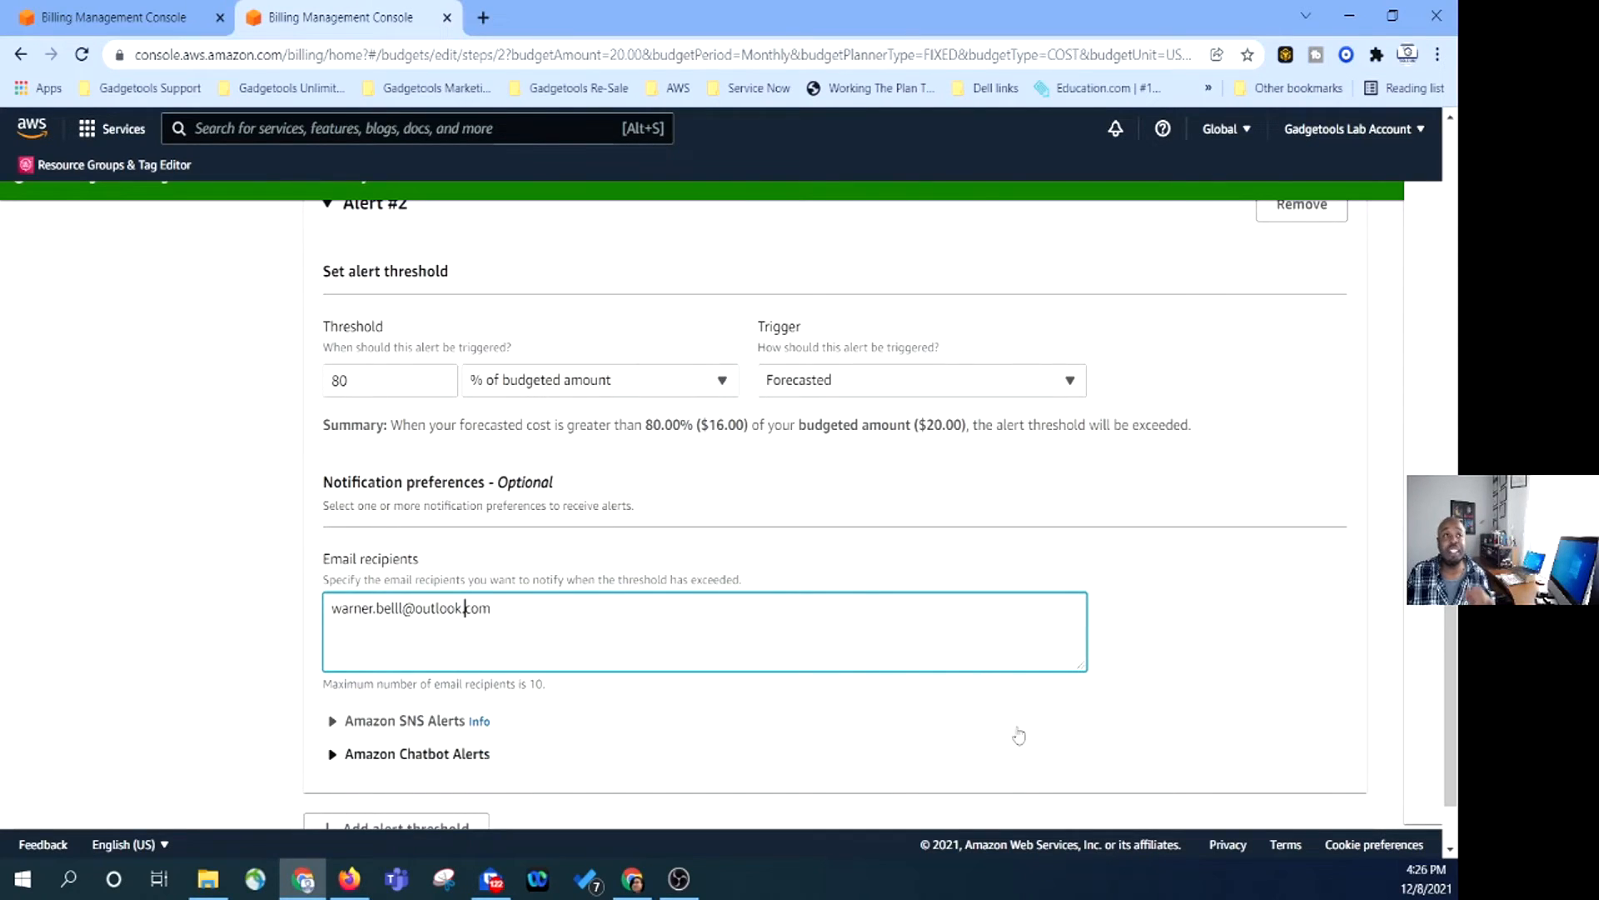
pyautogui.scroll(-2, 1414, 816)
# Skip attaching actions to both alerts and advance to the budget Review page.
pyautogui.click(1328, 776)
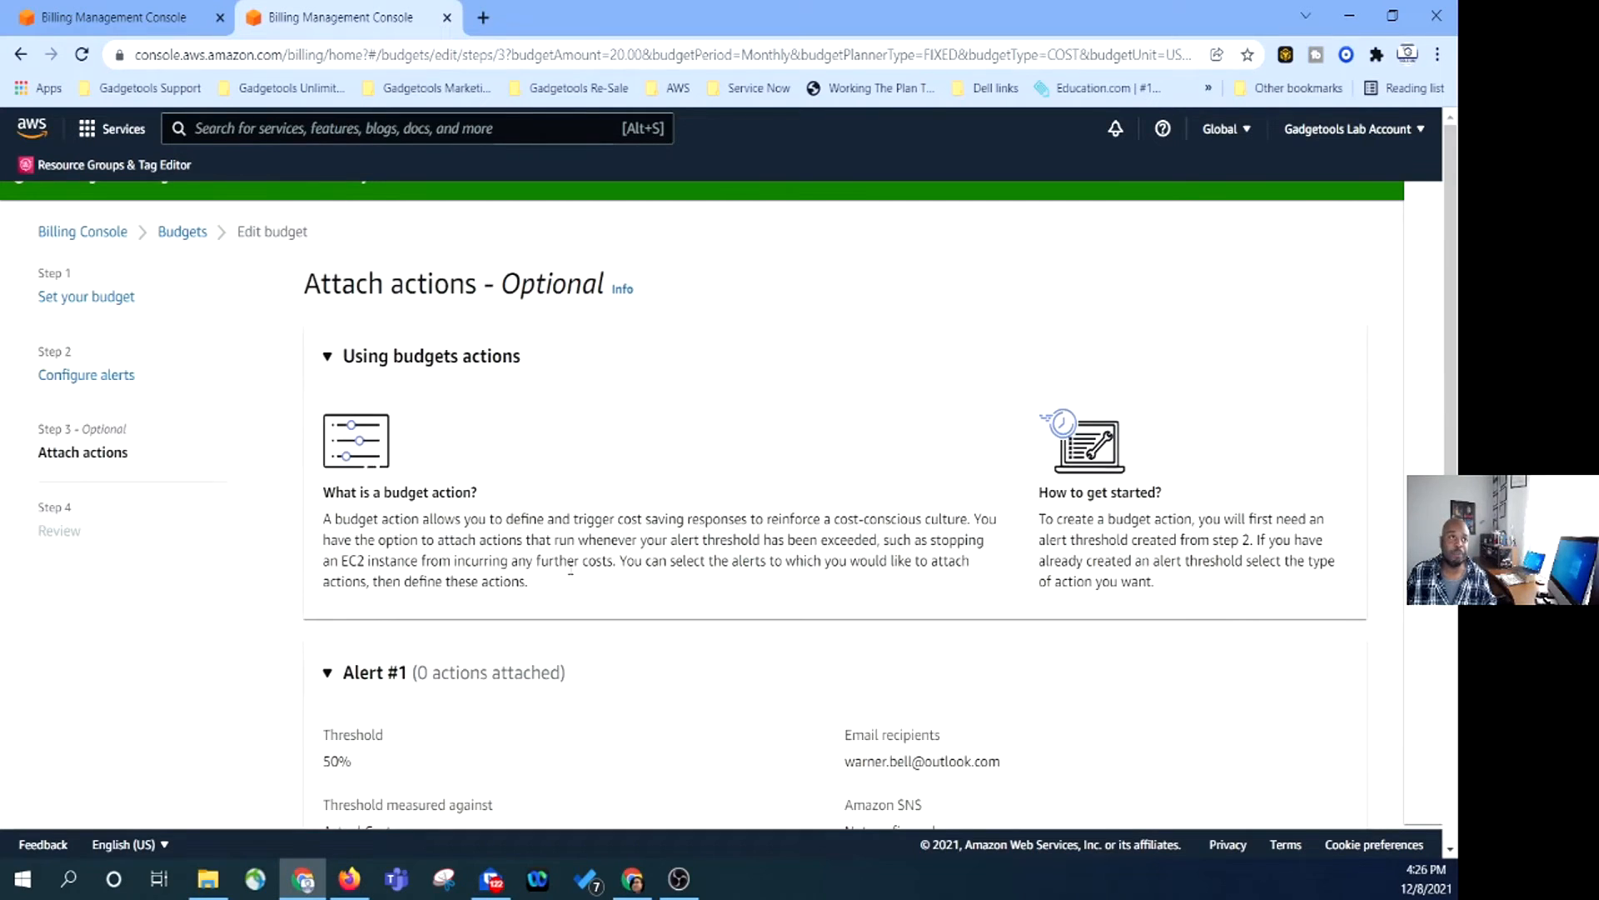
pyautogui.scroll(-3, 506, 410)
pyautogui.scroll(-2, 181, 575)
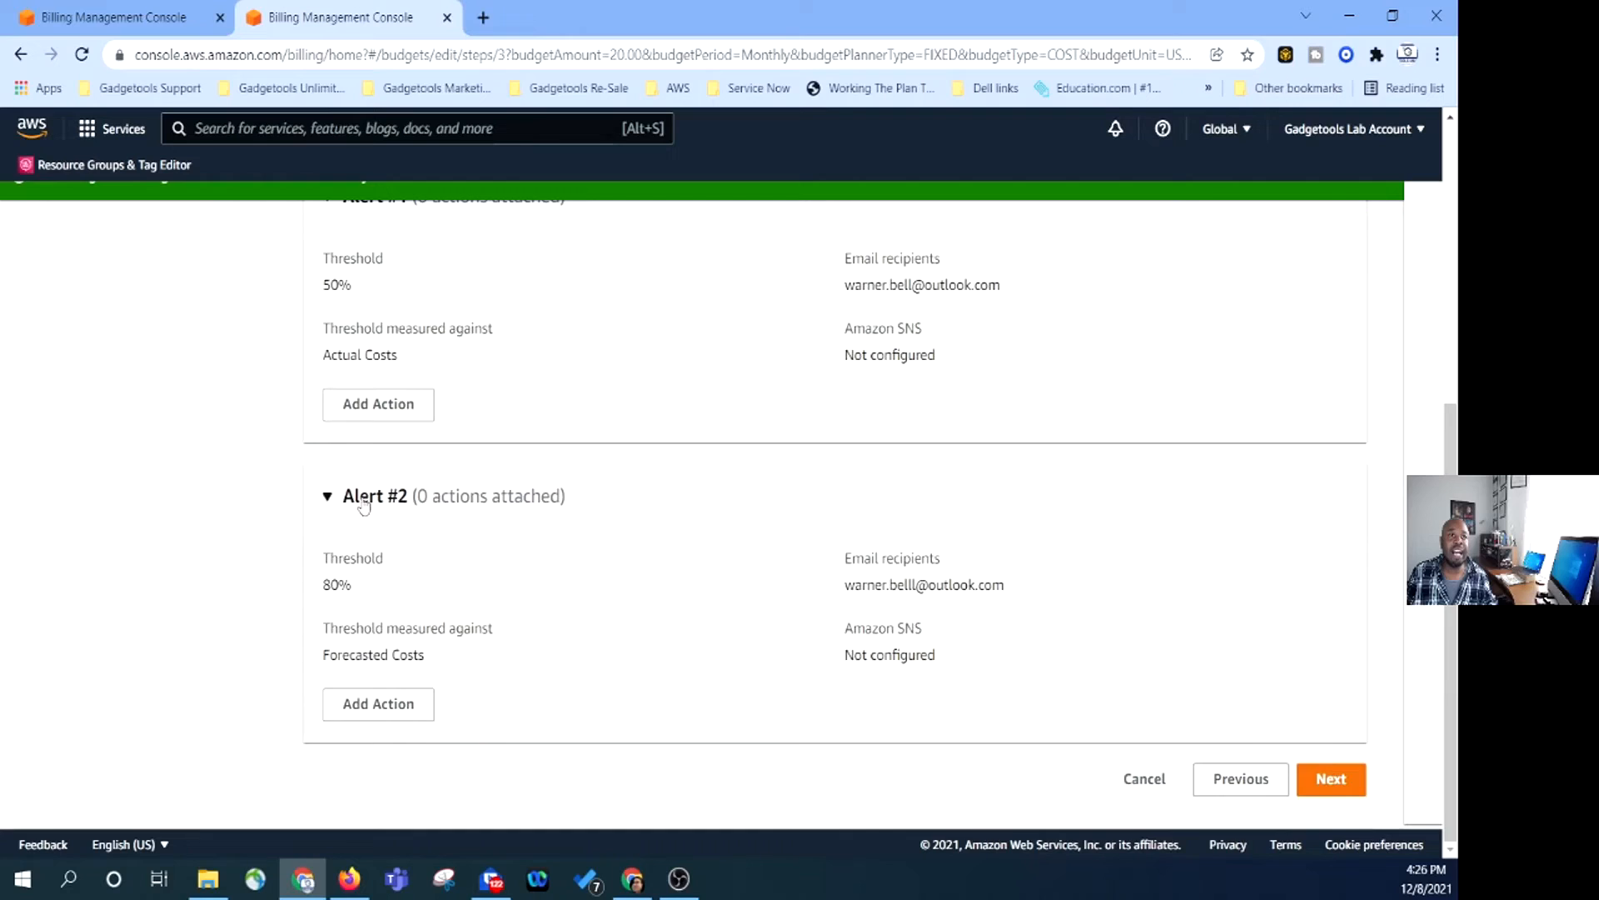
pyautogui.scroll(3, 506, 344)
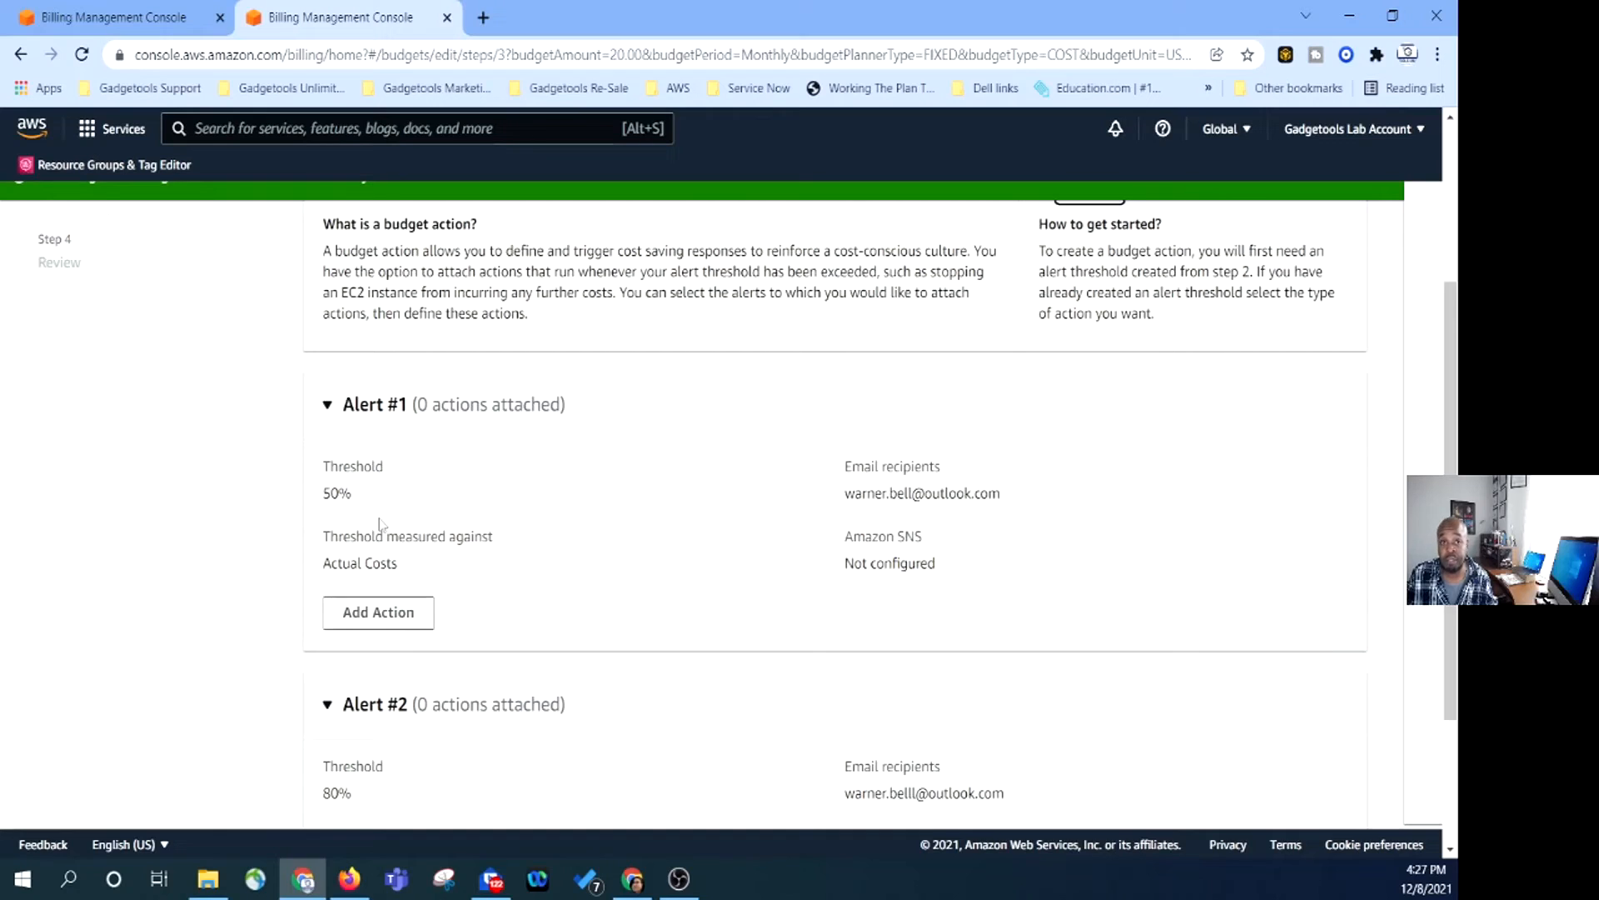
pyautogui.scroll(-2, 379, 523)
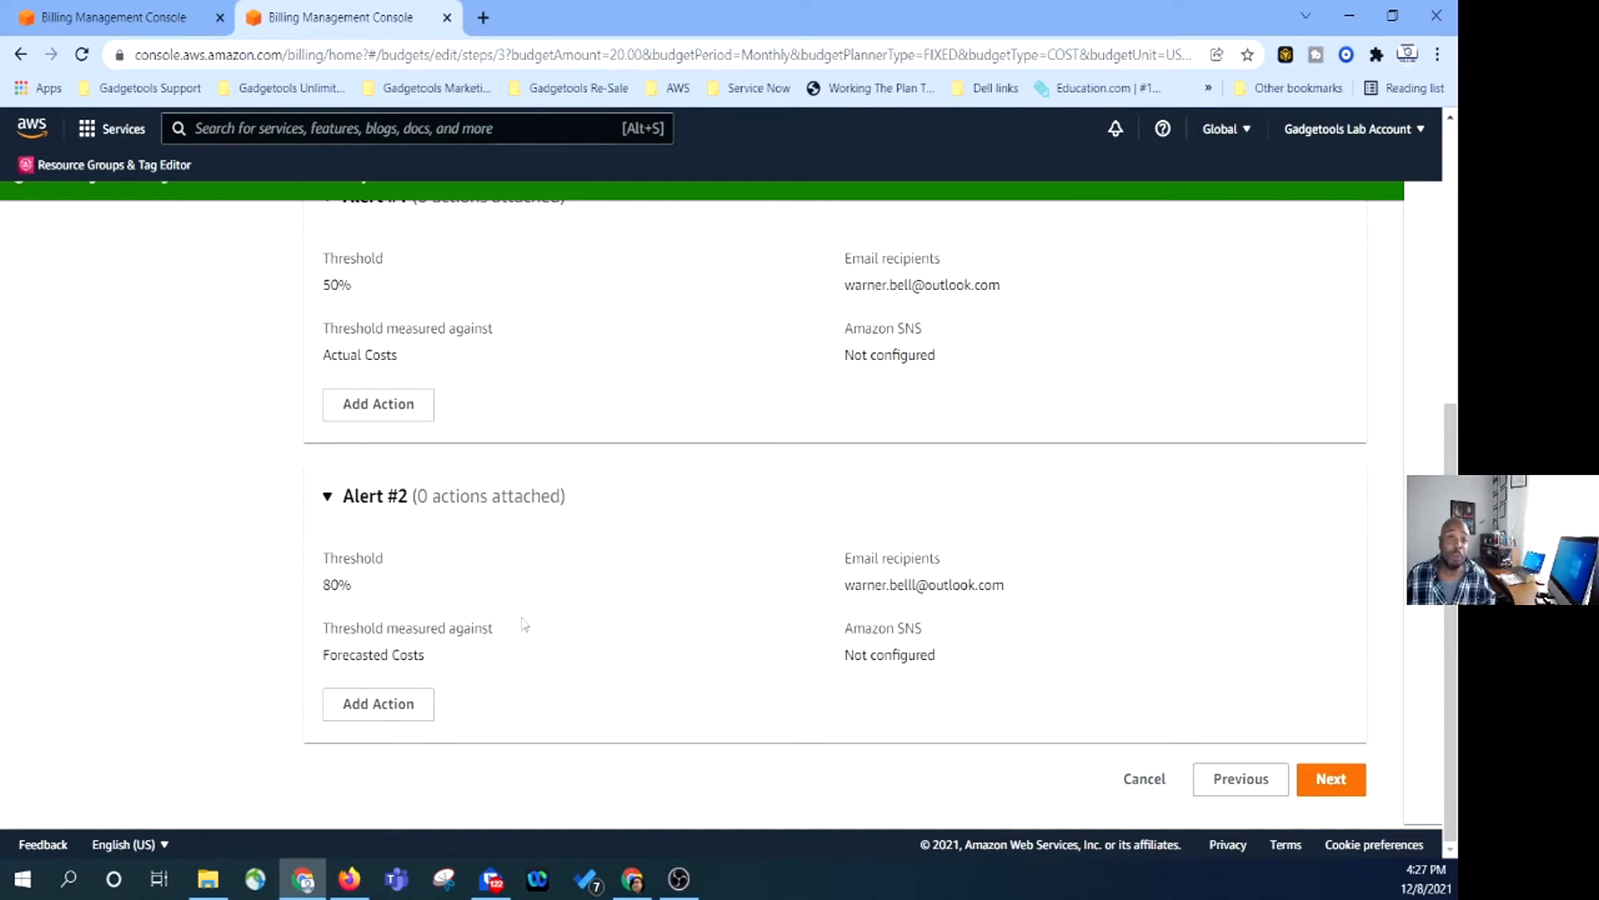
pyautogui.click(1331, 778)
pyautogui.scroll(-5, 987, 627)
# Save Lab Budget1 and dismiss the 'updated successfully' confirmation banner.
pyautogui.click(1331, 780)
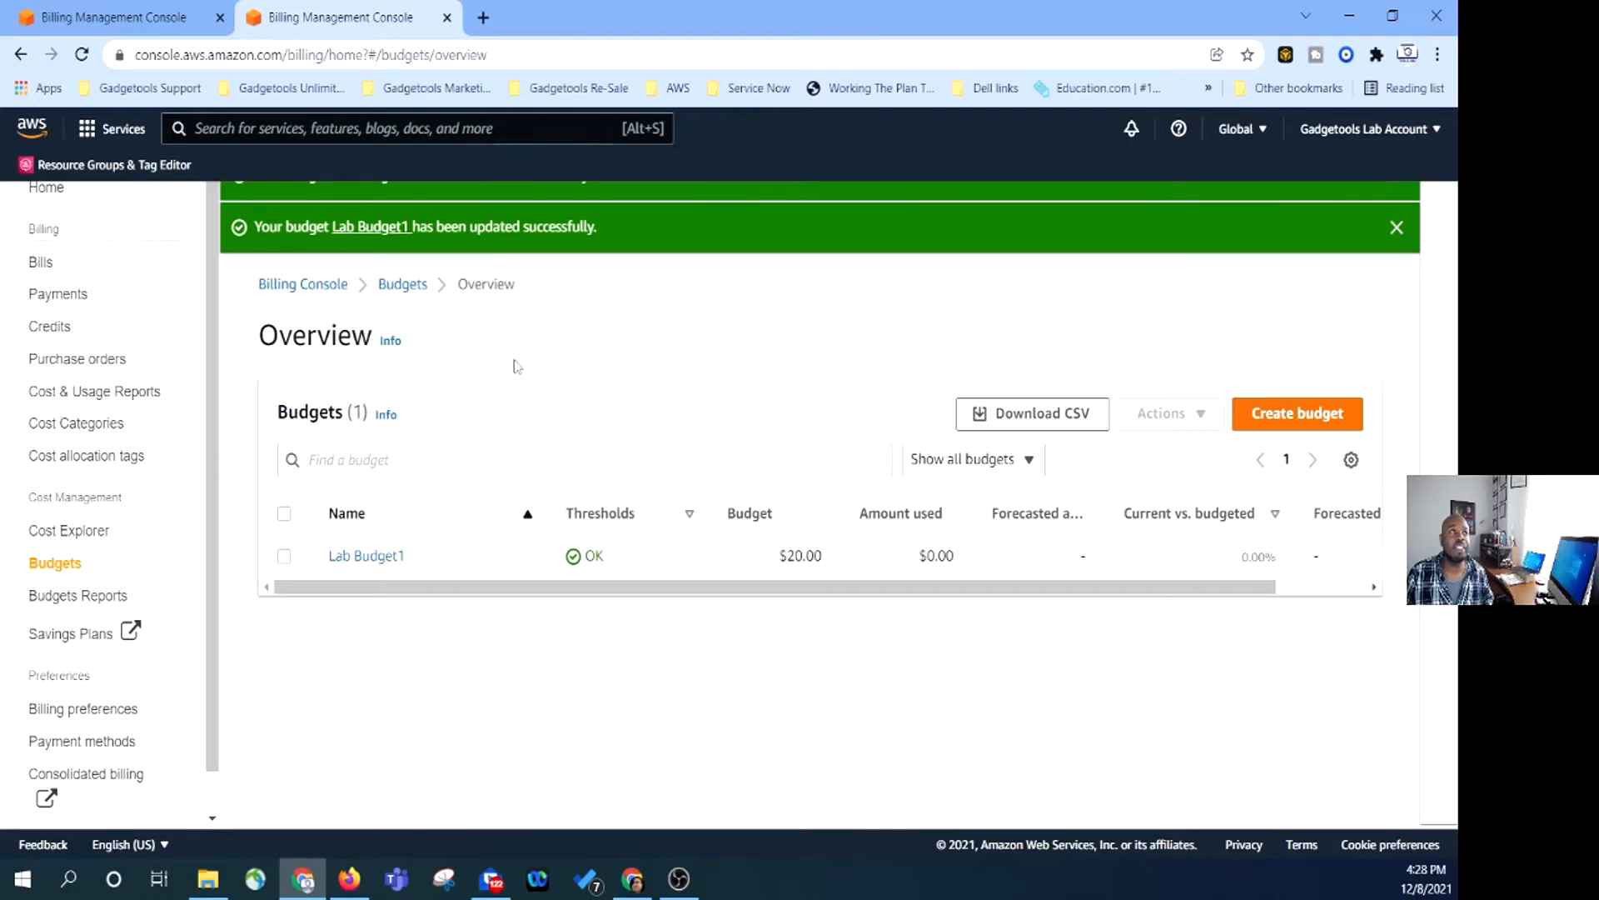
pyautogui.click(1397, 226)
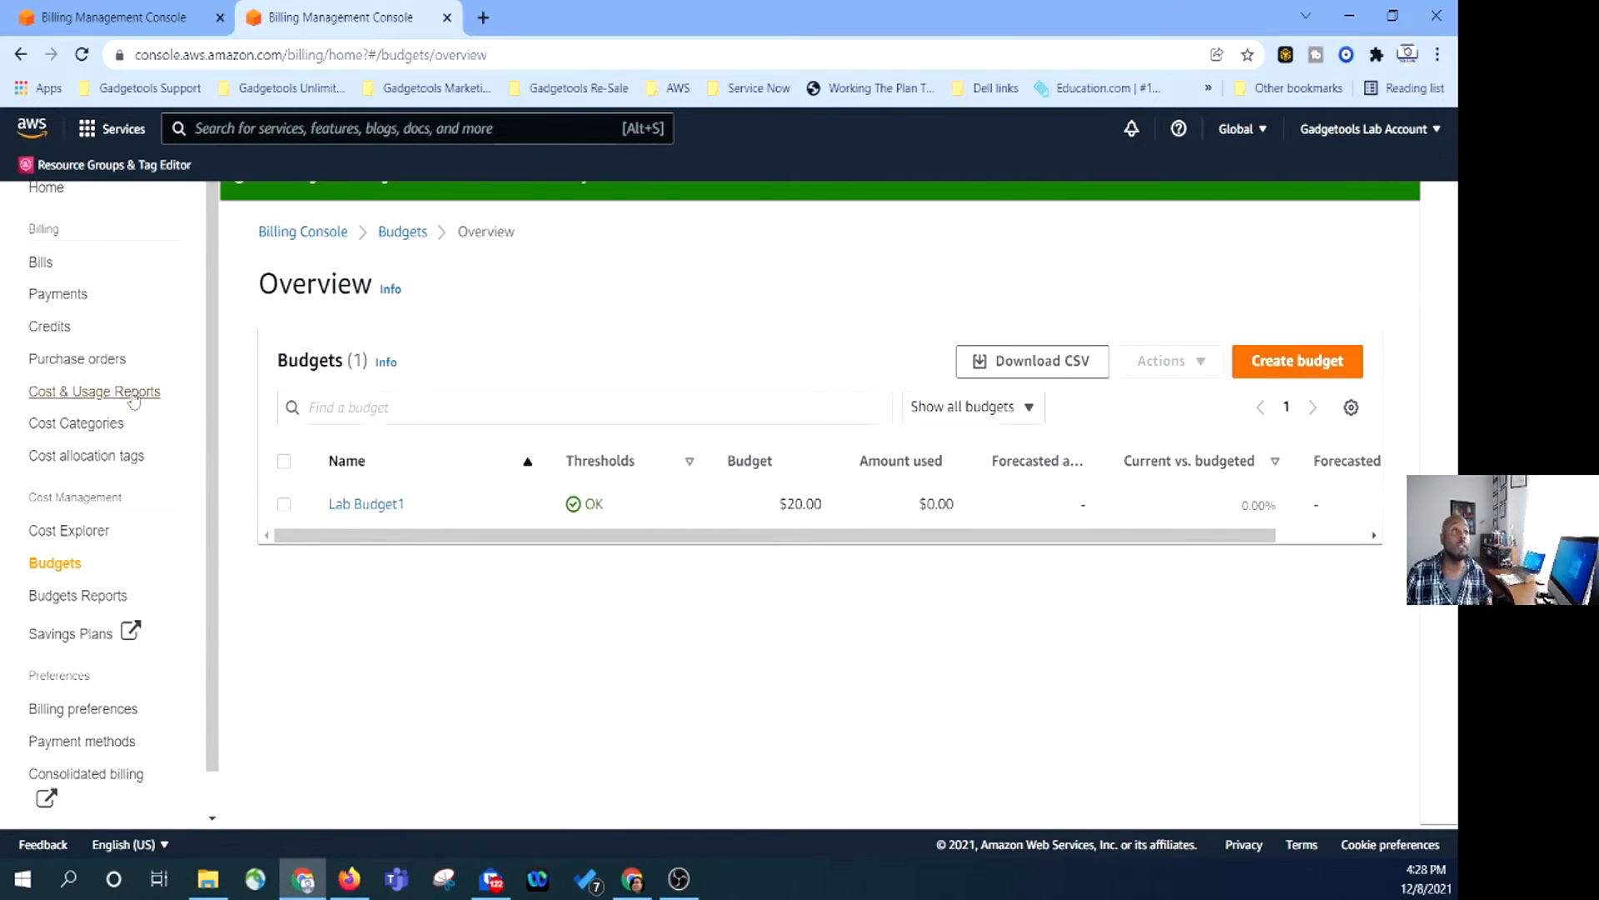
# Go to Bills and choose November 2021 from the Date list to show its $0.00 bill.
pyautogui.click(44, 265)
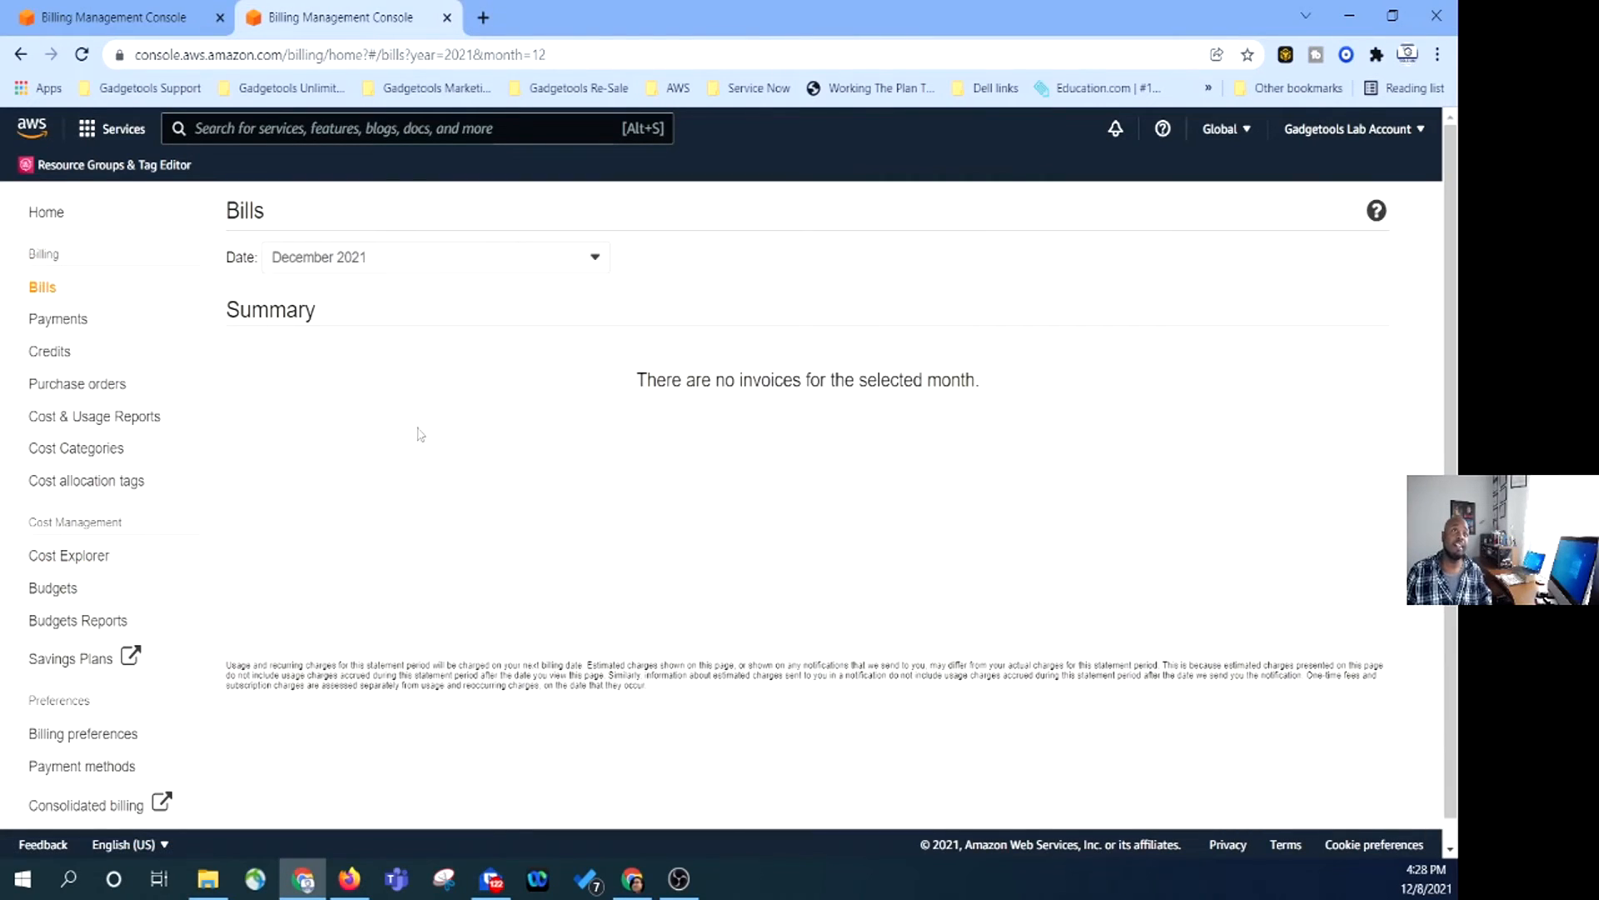
pyautogui.click(593, 256)
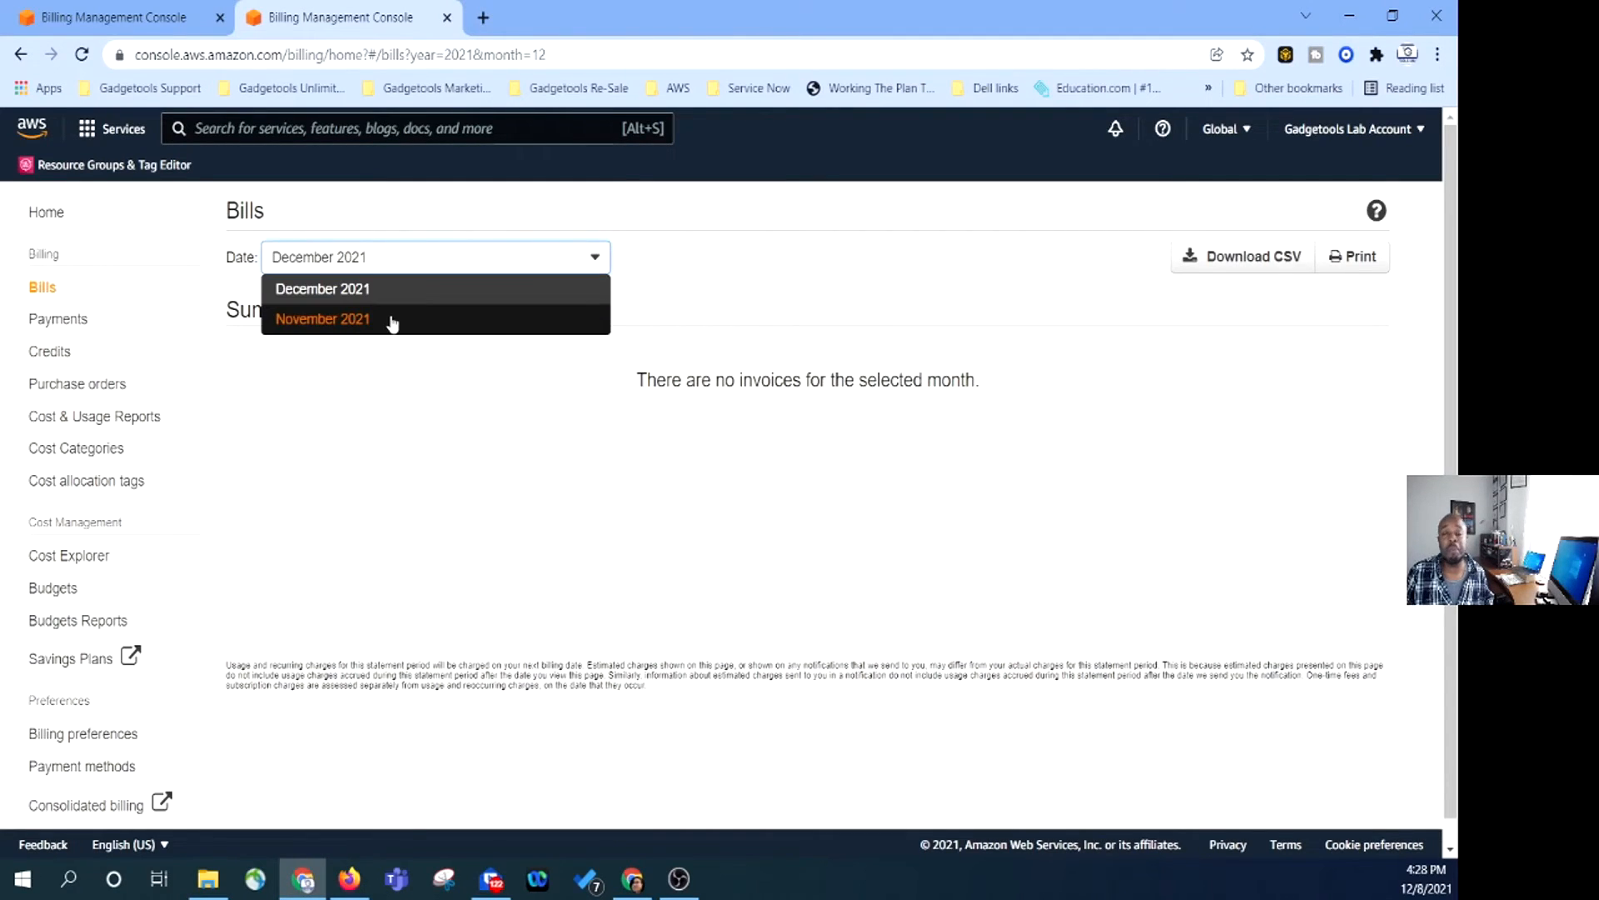
pyautogui.click(589, 260)
pyautogui.click(591, 264)
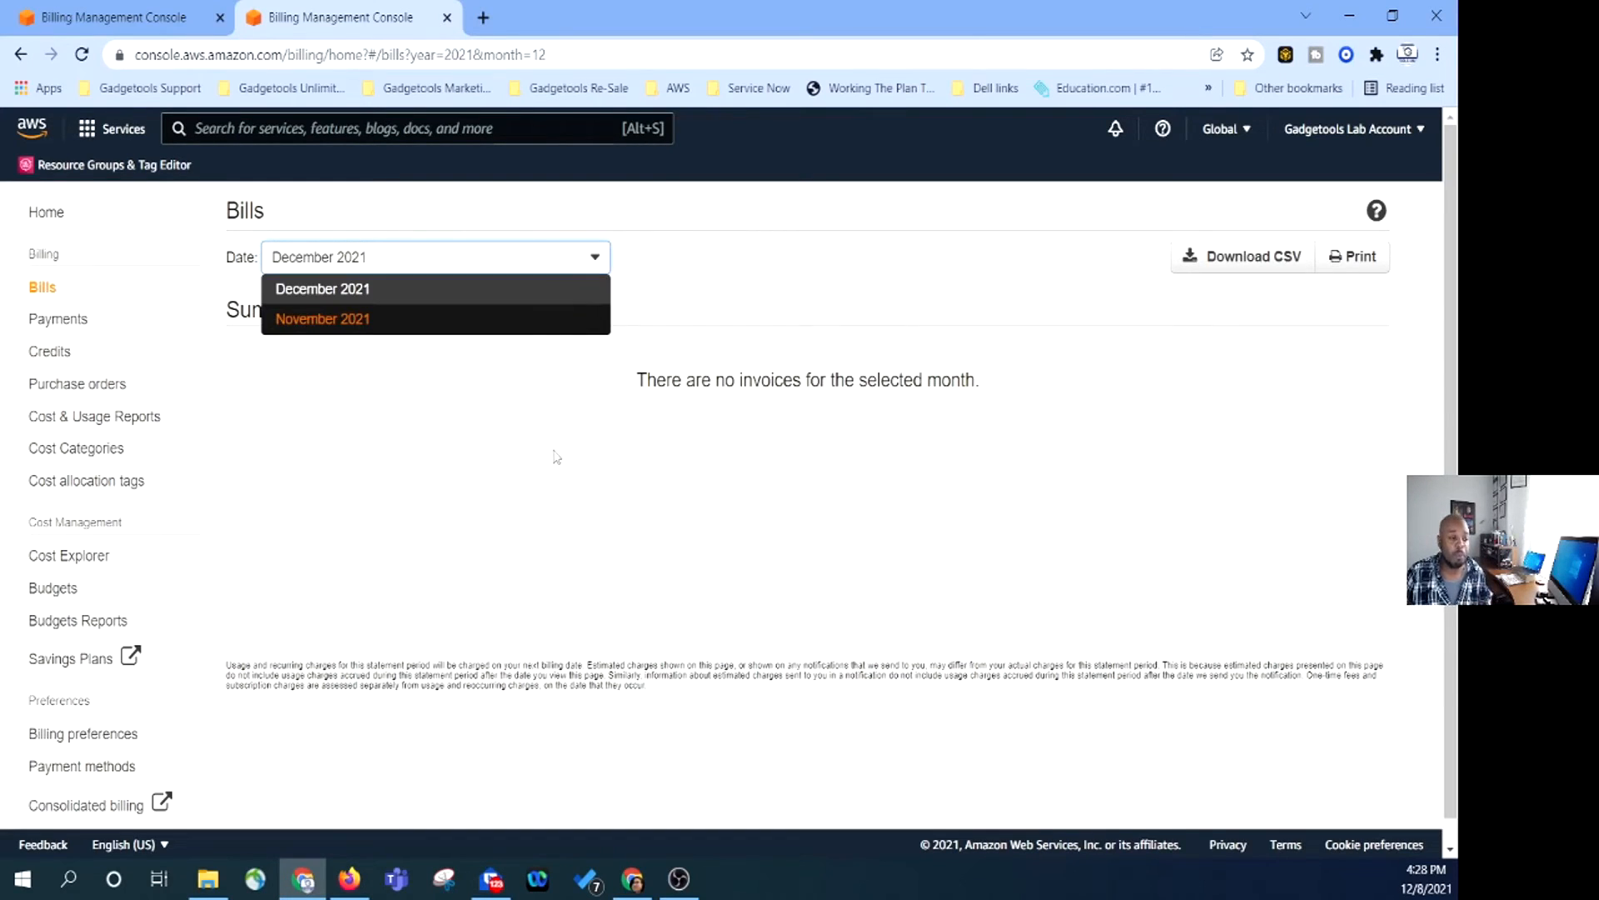
pyautogui.click(507, 312)
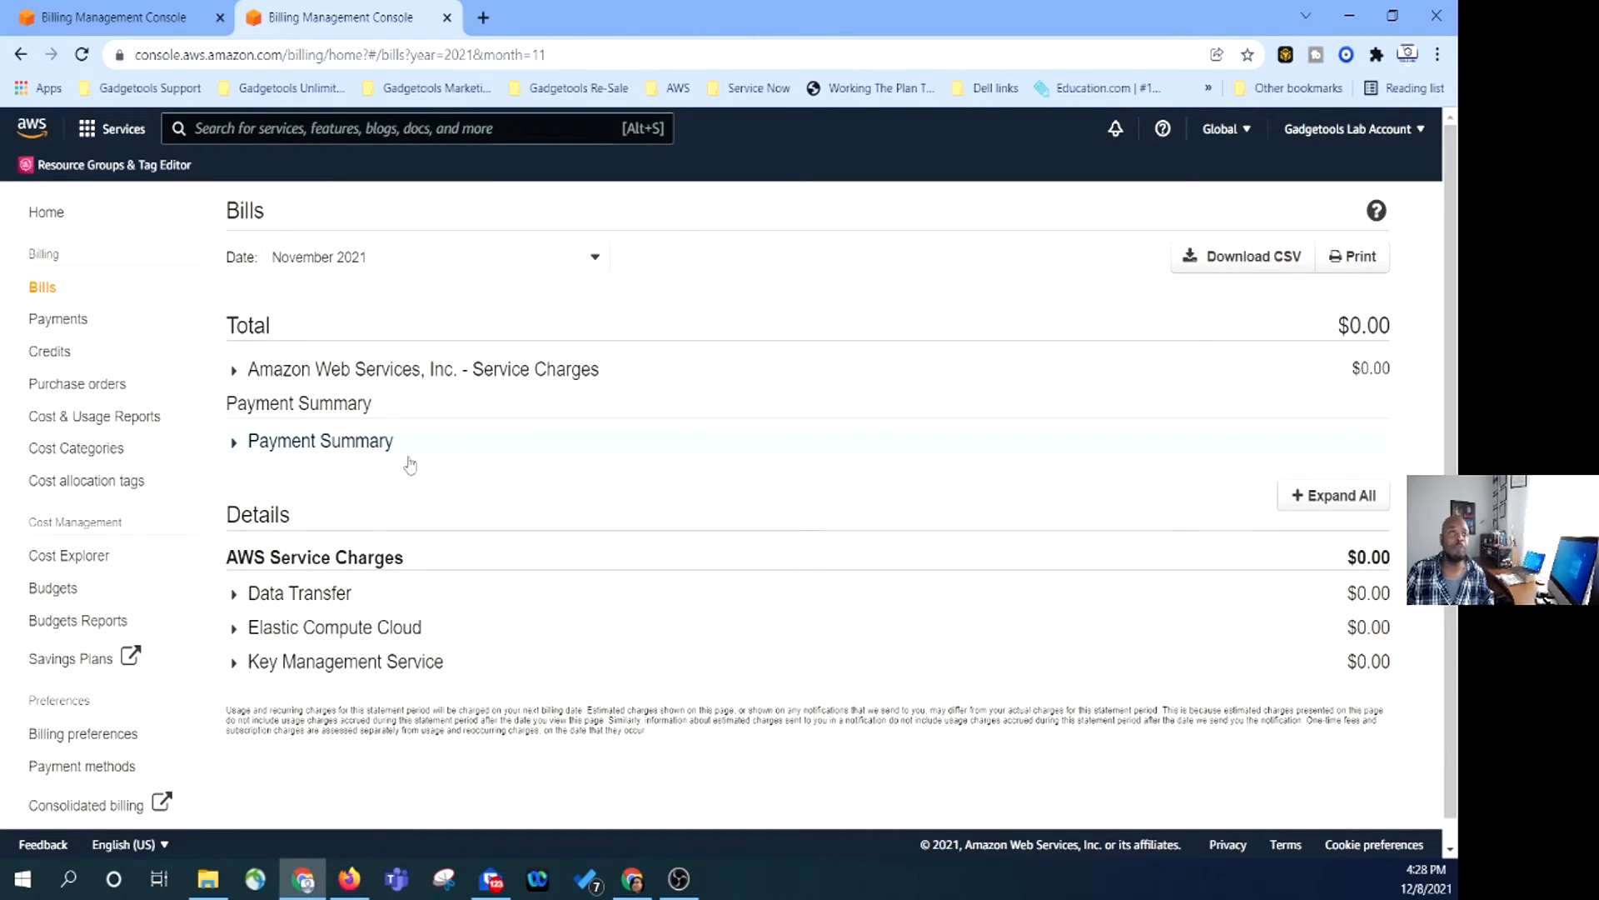
# Inspect the Payment Summary and expand Data Transfer charges to the US East bandwidth items.
pyautogui.click(234, 447)
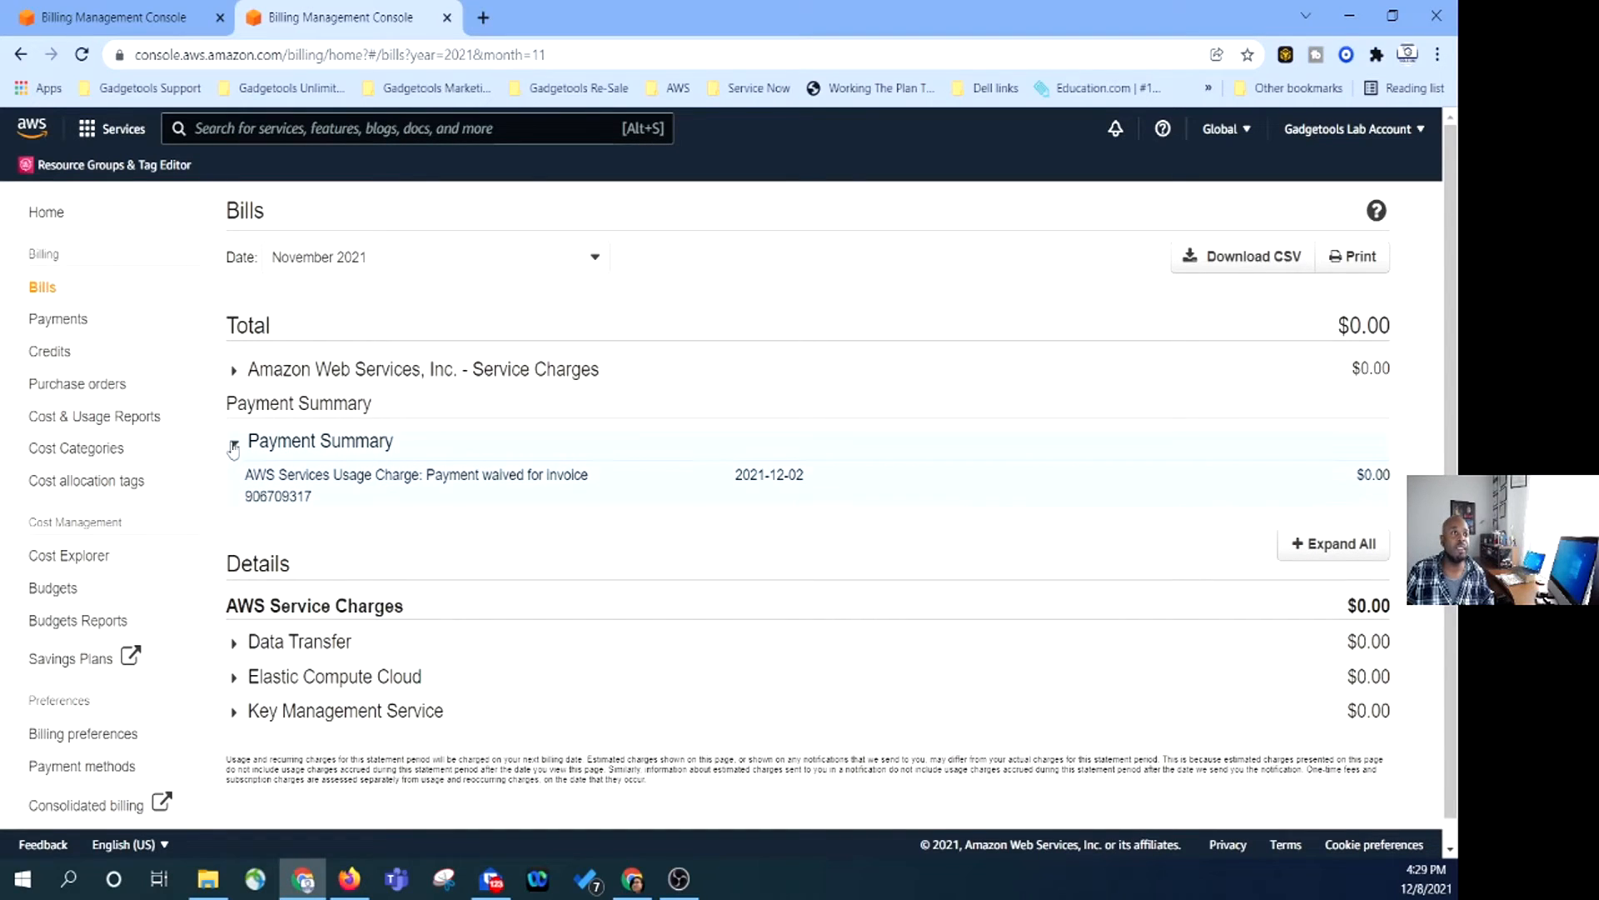
pyautogui.click(234, 447)
pyautogui.scroll(-1, 566, 658)
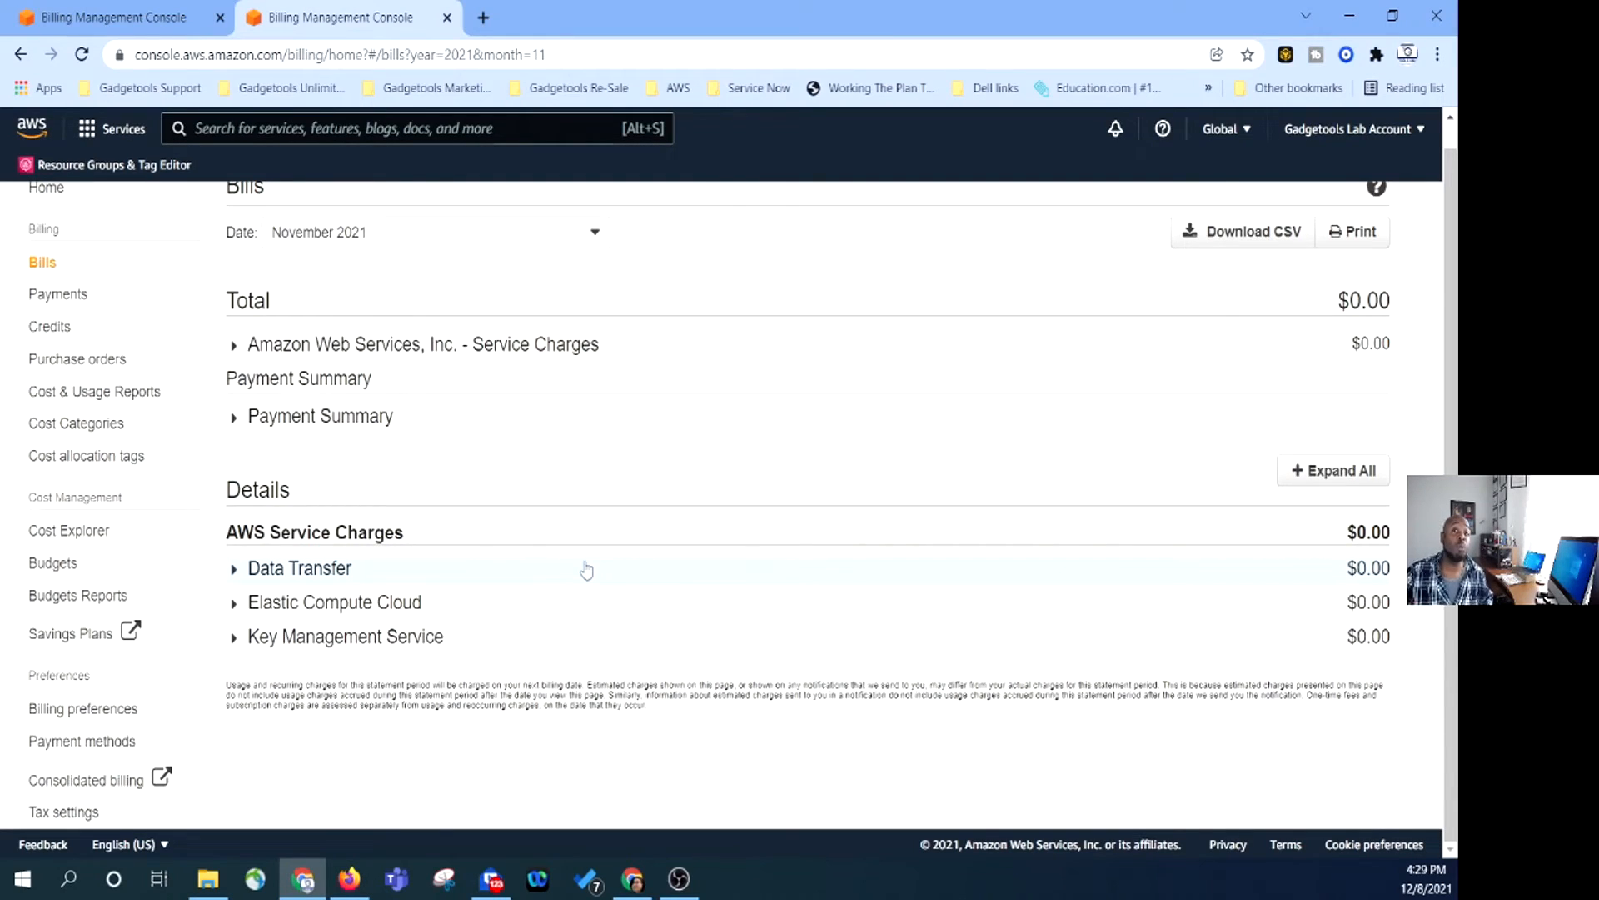
pyautogui.click(232, 572)
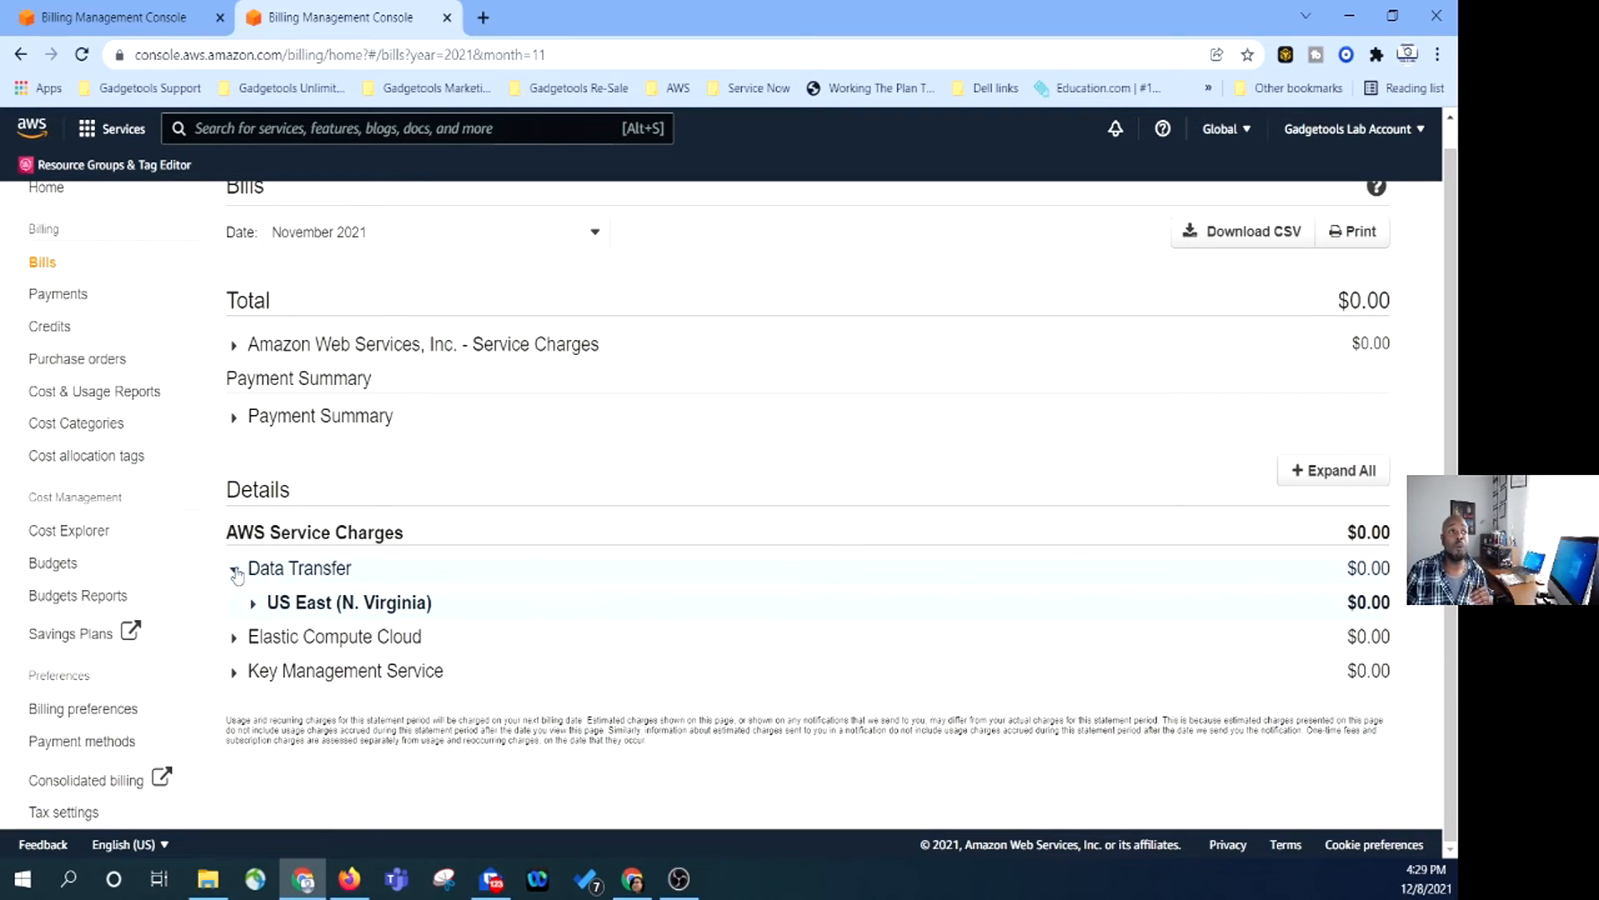
pyautogui.click(234, 570)
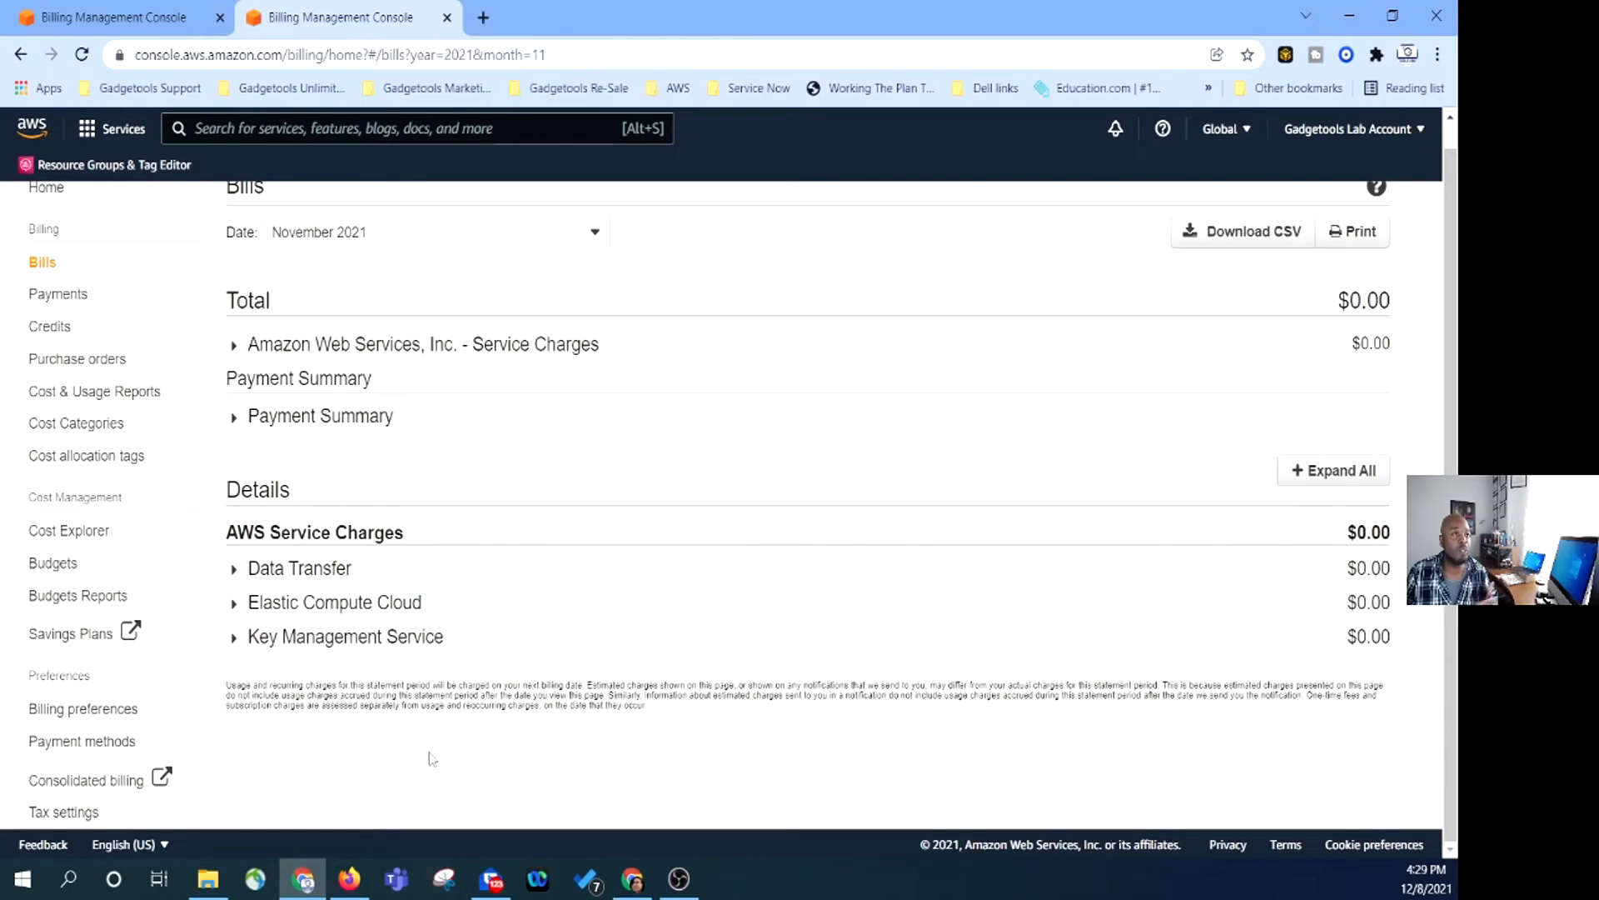
pyautogui.click(234, 572)
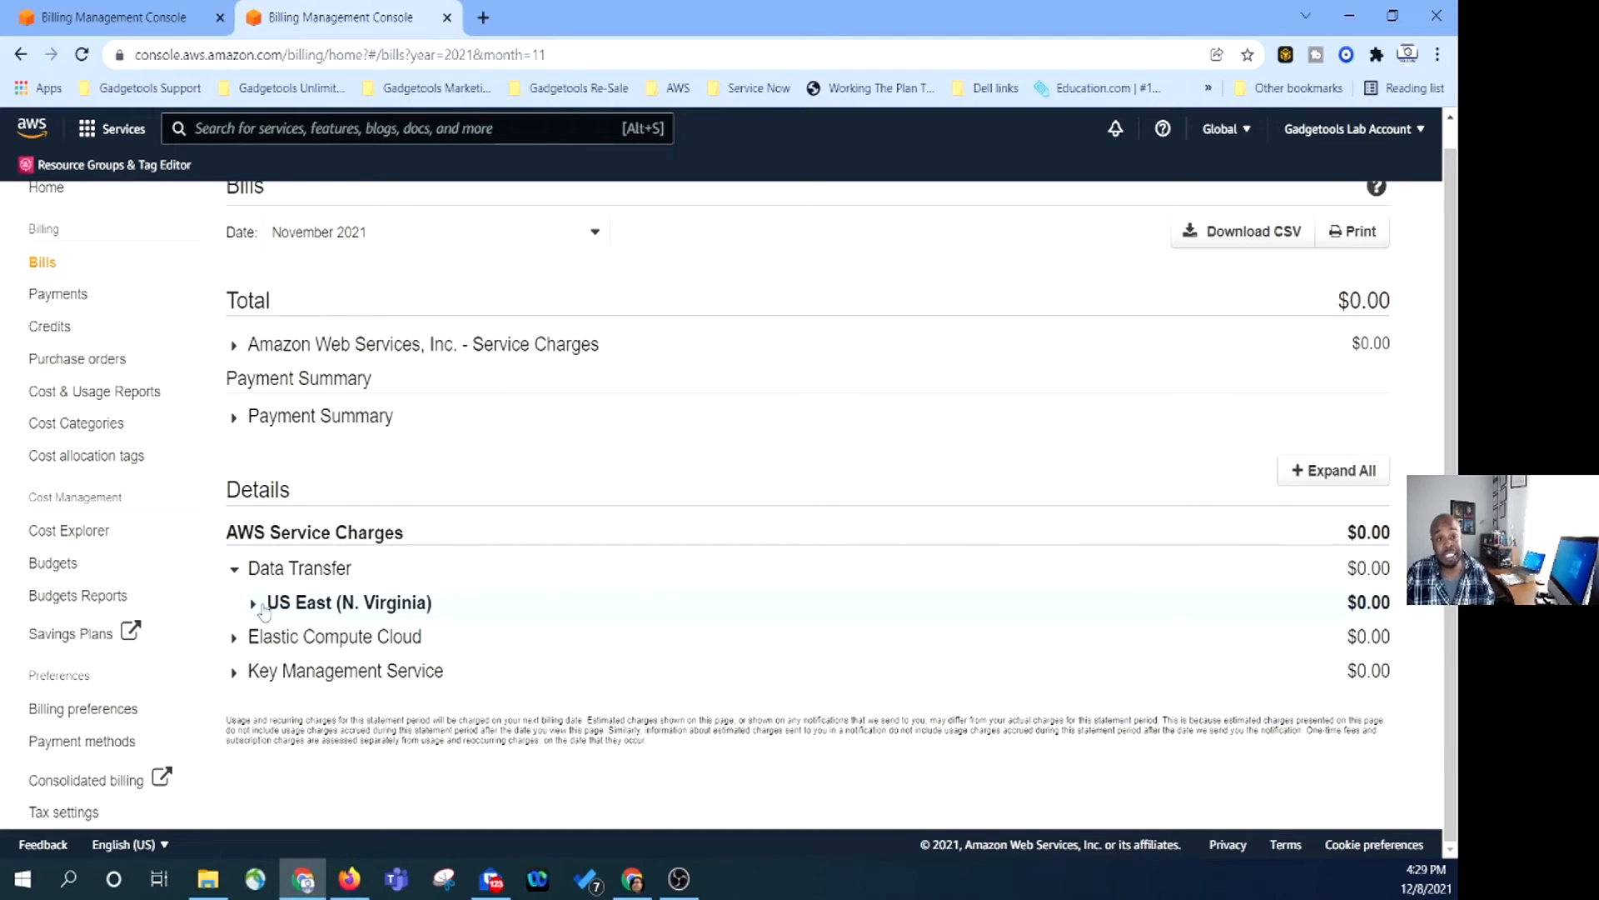
pyautogui.click(254, 604)
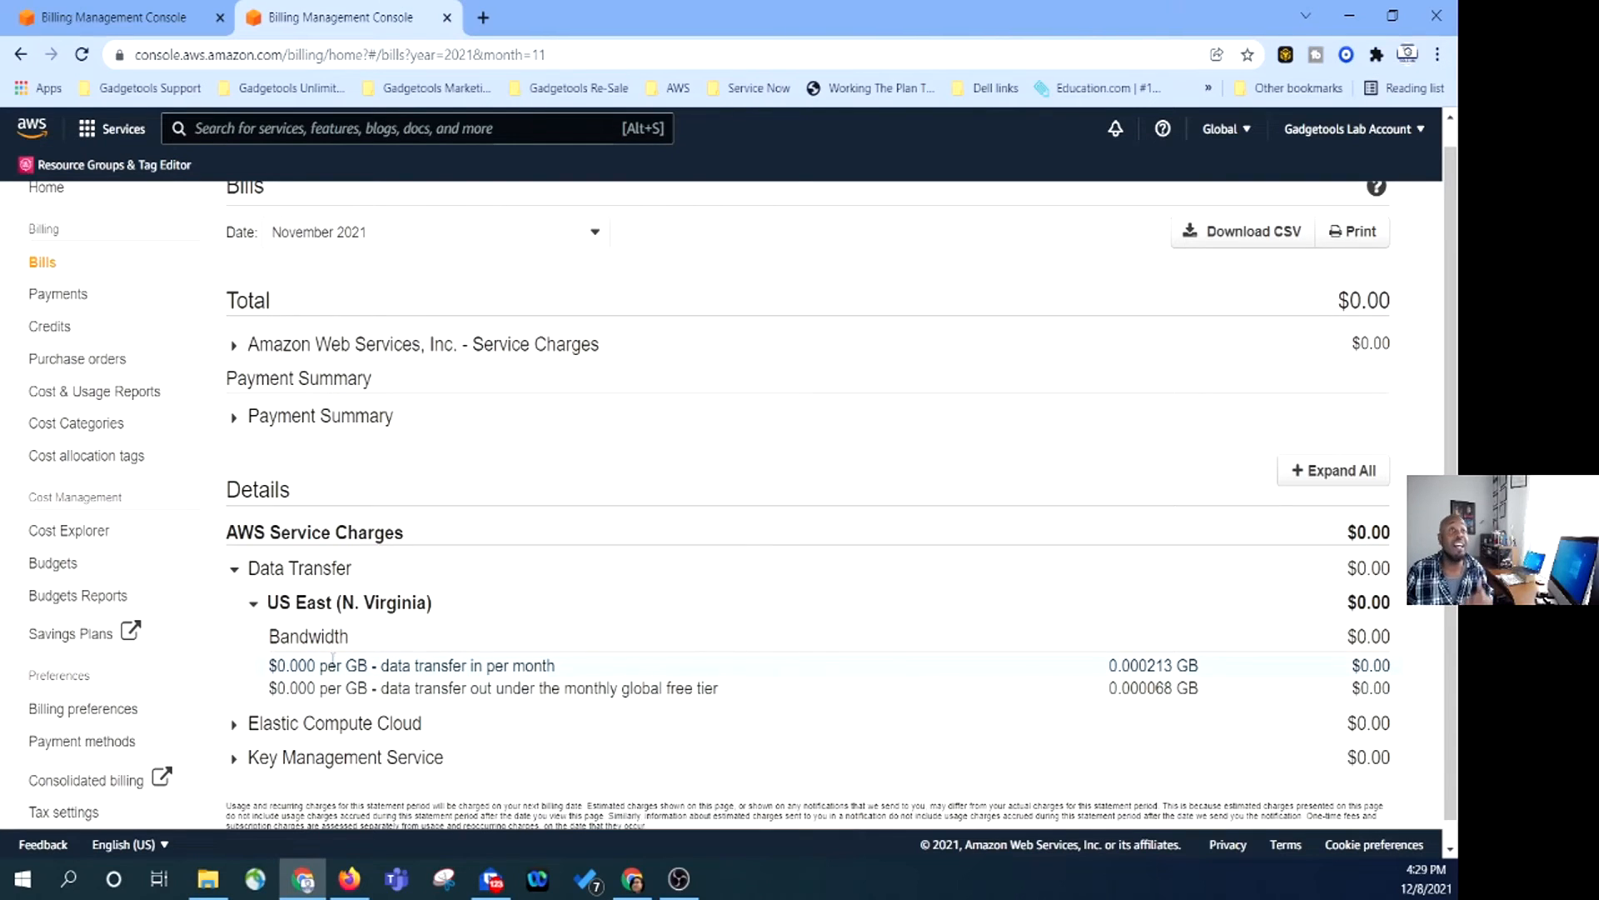
# Expand EC2 US East and Key Management Service charges, then go to Payments.
pyautogui.scroll(-1, 456, 683)
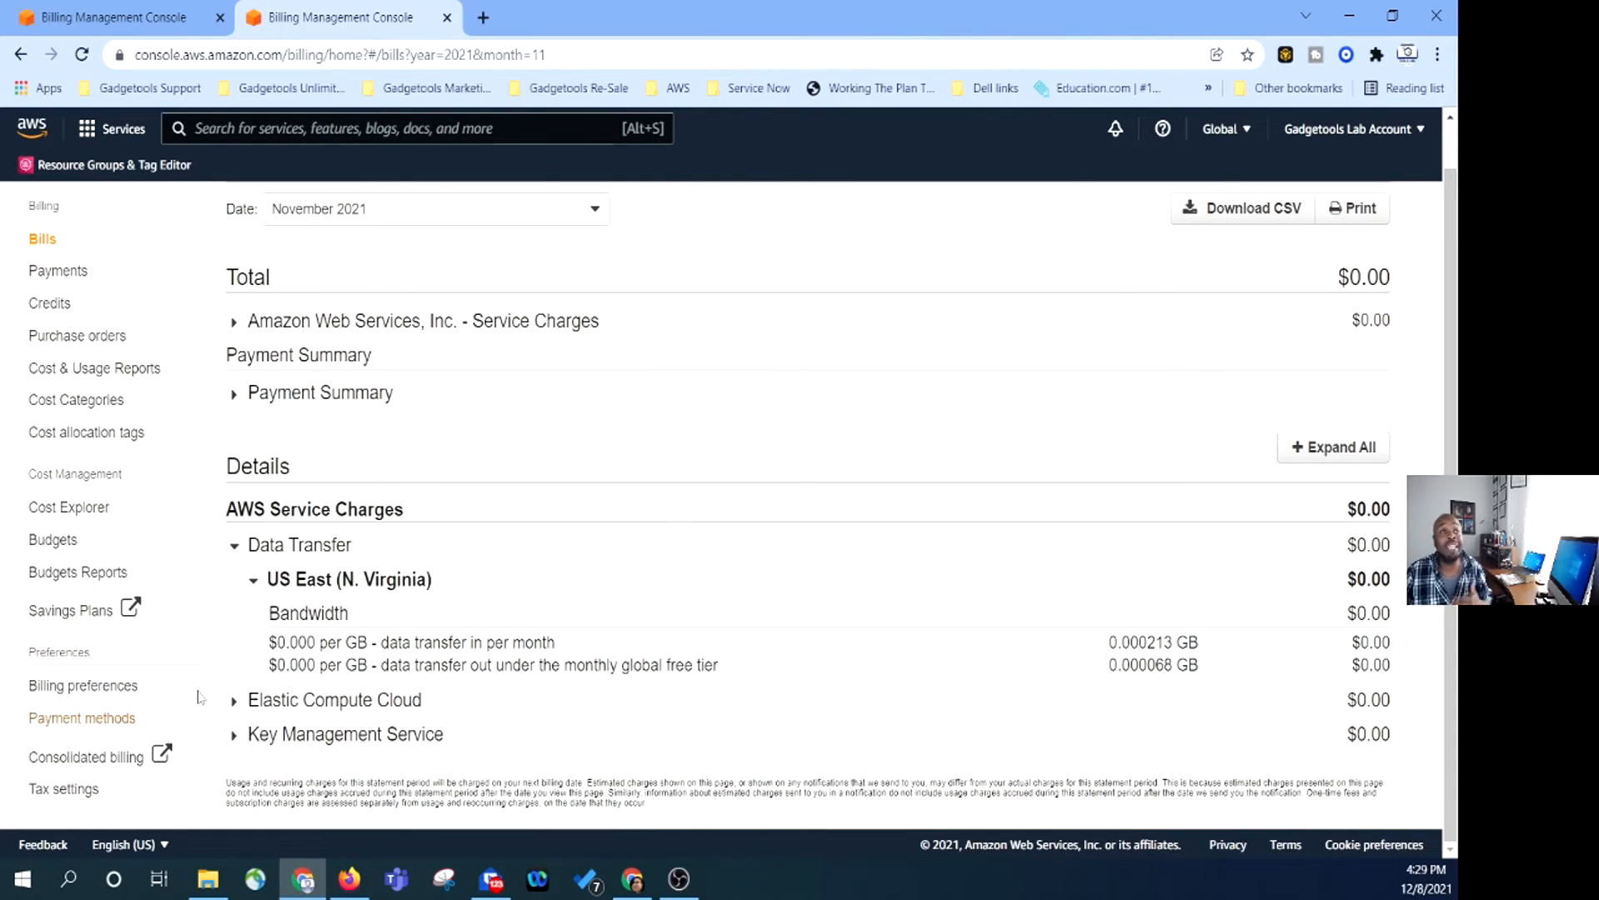
pyautogui.click(234, 700)
pyautogui.scroll(-1, 271, 694)
pyautogui.click(253, 701)
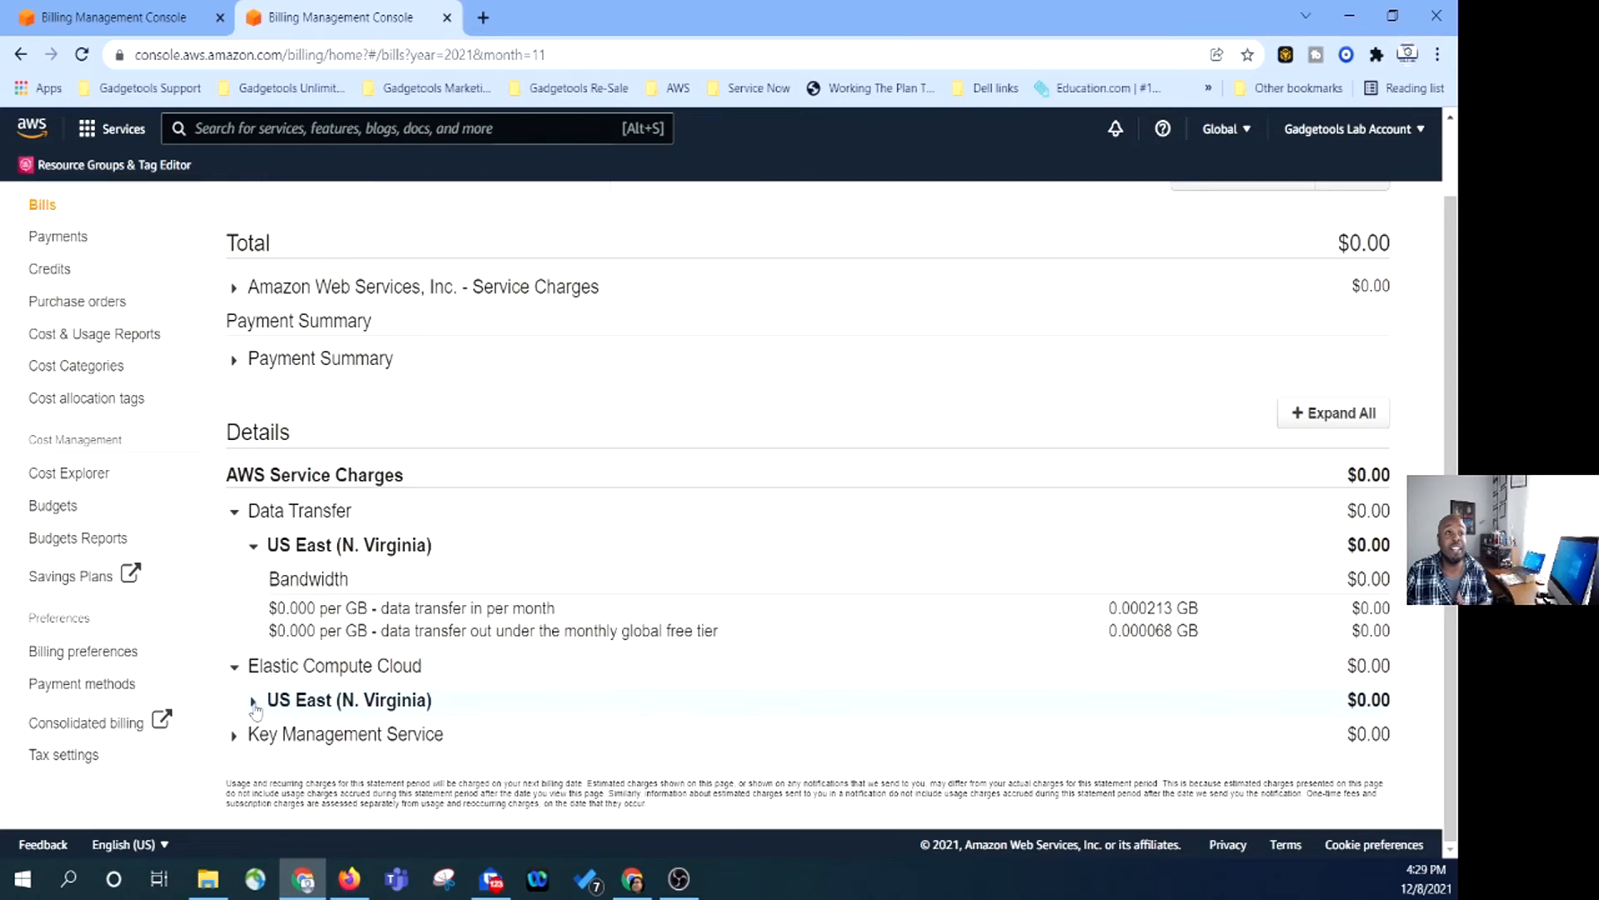
pyautogui.scroll(-2, 292, 666)
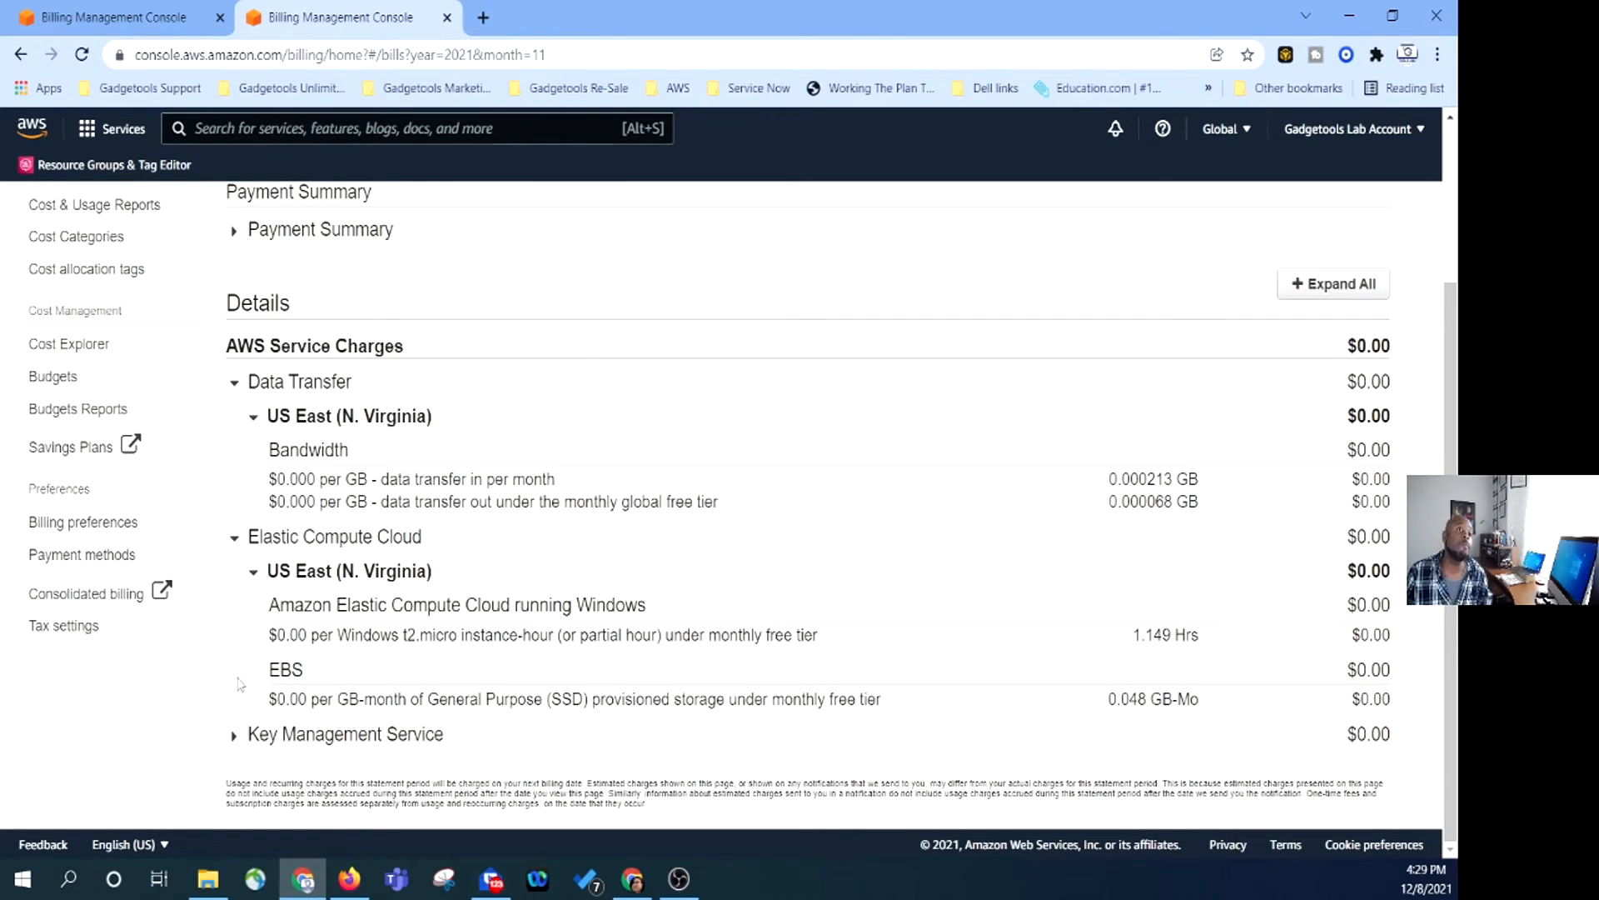
pyautogui.click(233, 737)
pyautogui.scroll(-1, 333, 683)
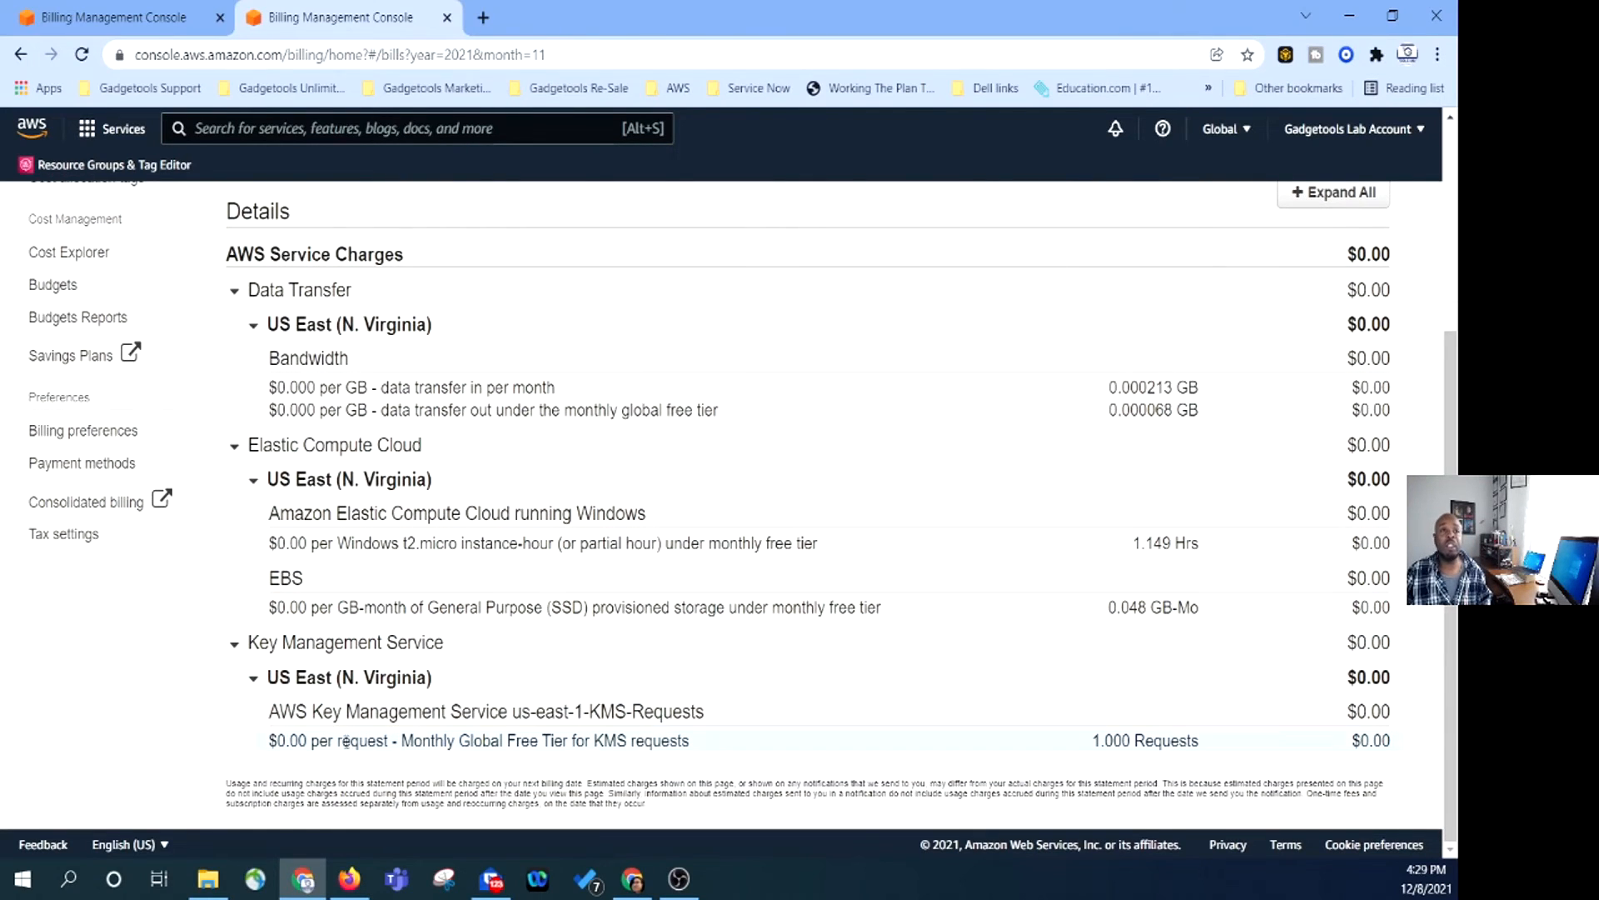
pyautogui.scroll(3, 374, 715)
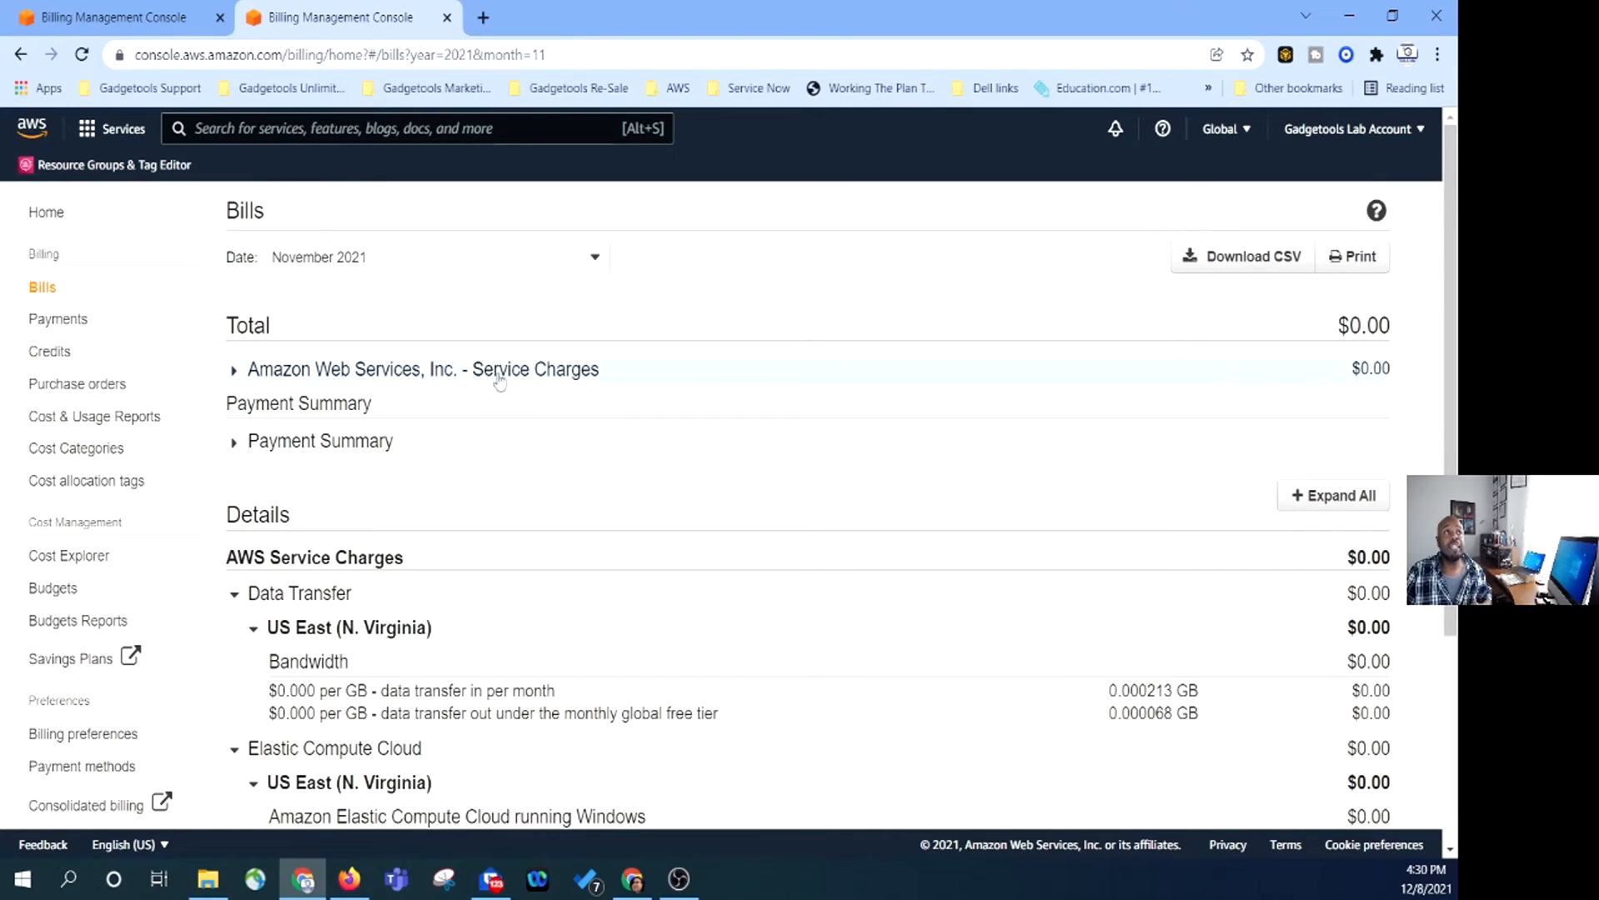
pyautogui.click(58, 320)
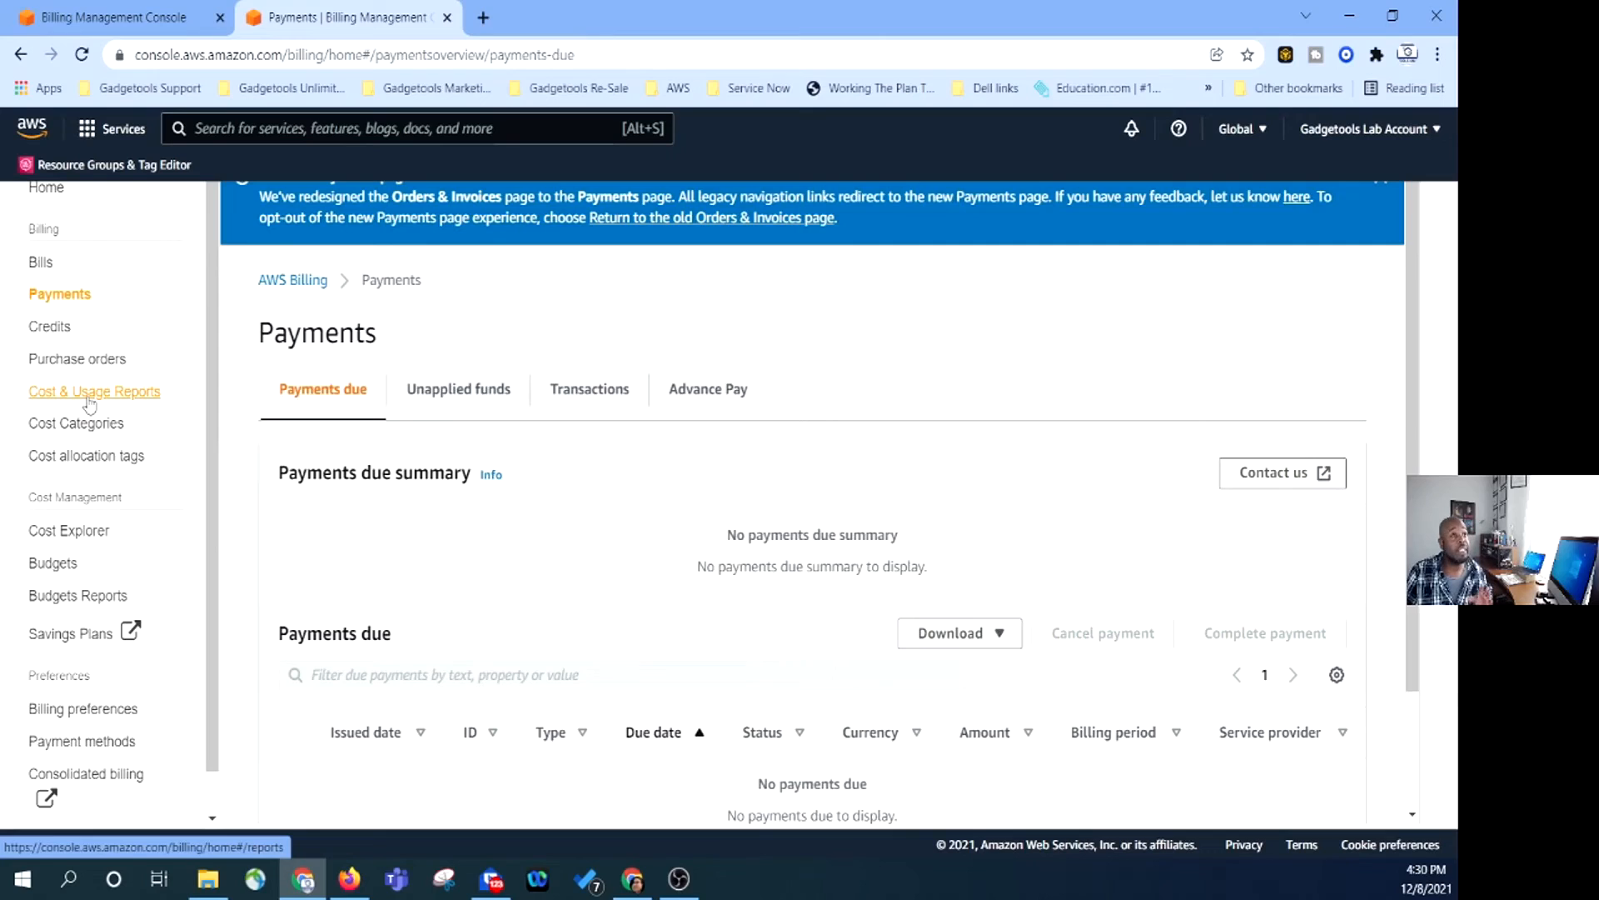
pyautogui.click(92, 538)
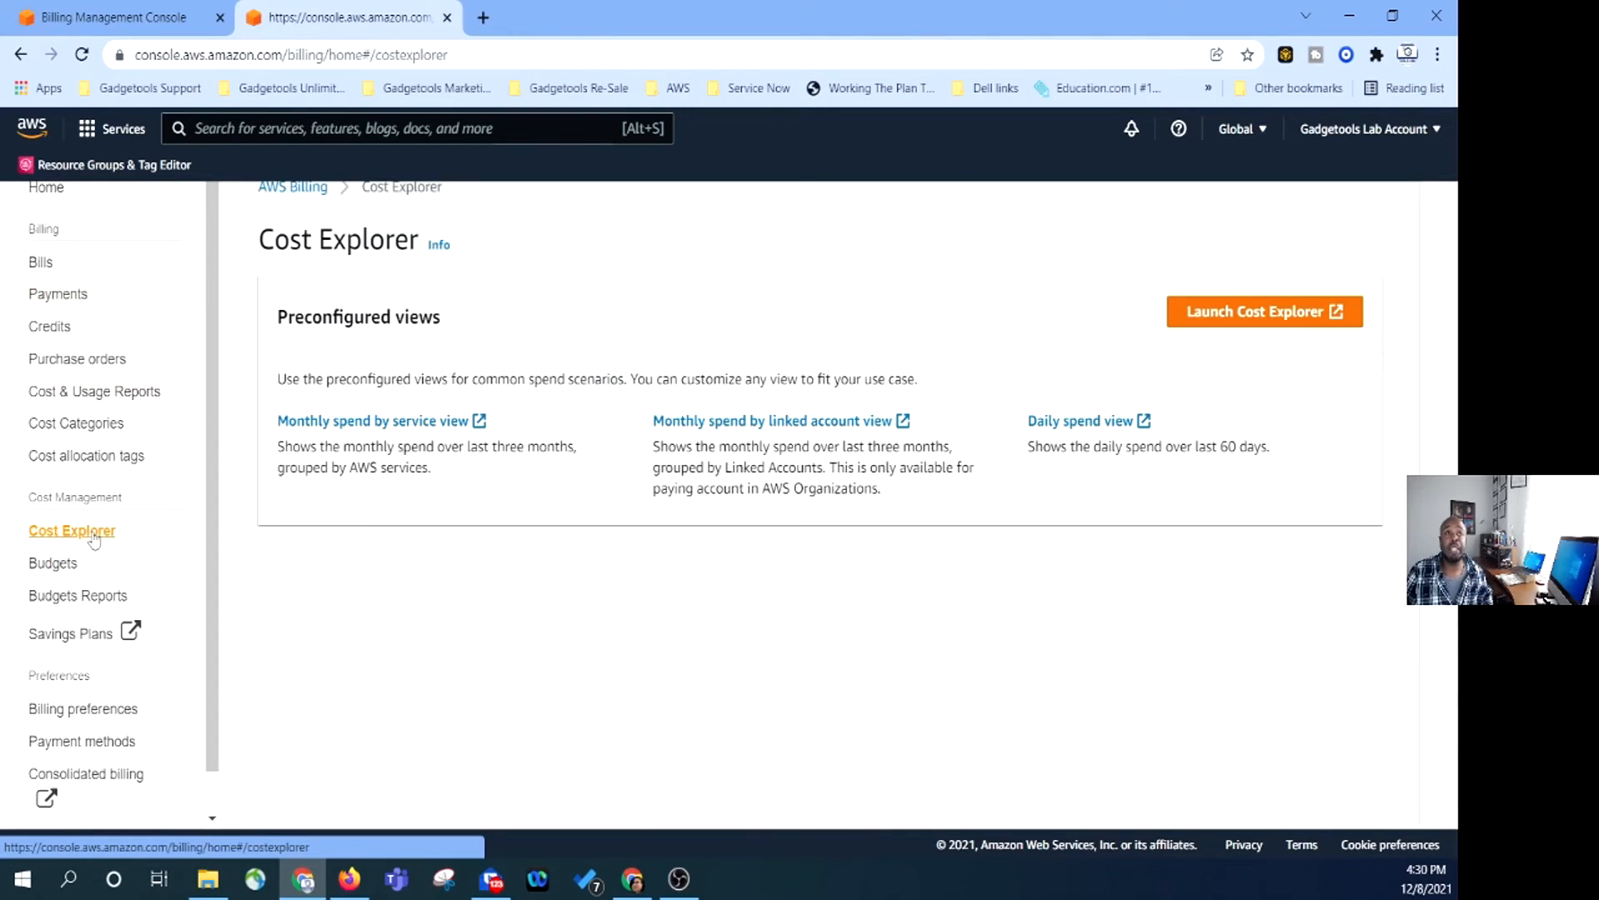
pyautogui.click(1227, 319)
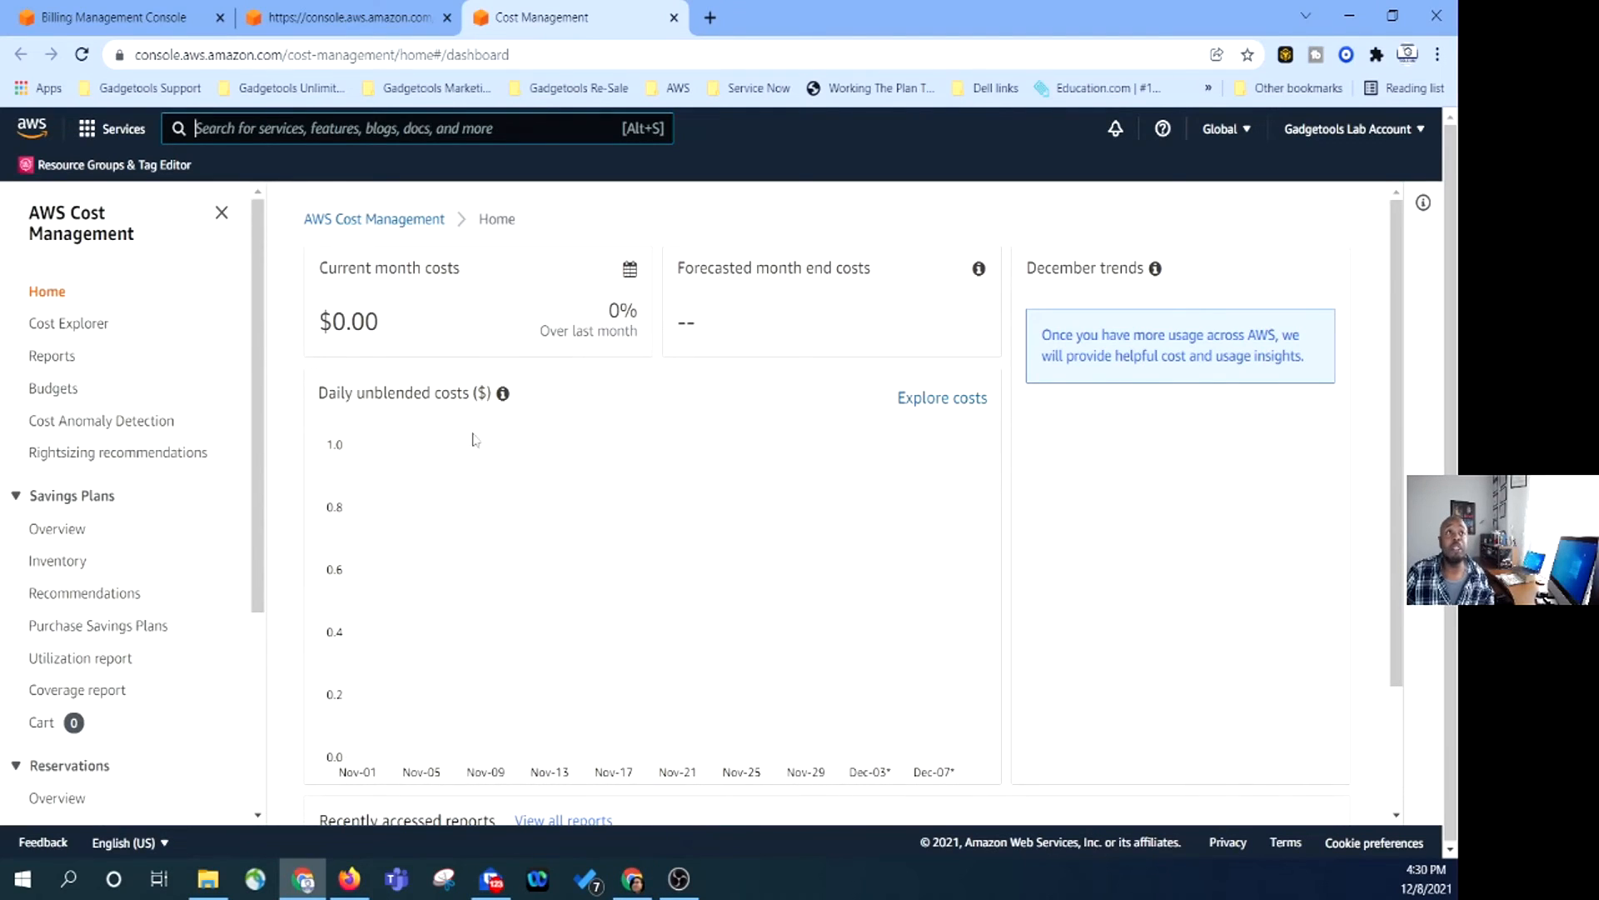
pyautogui.scroll(-2, 725, 581)
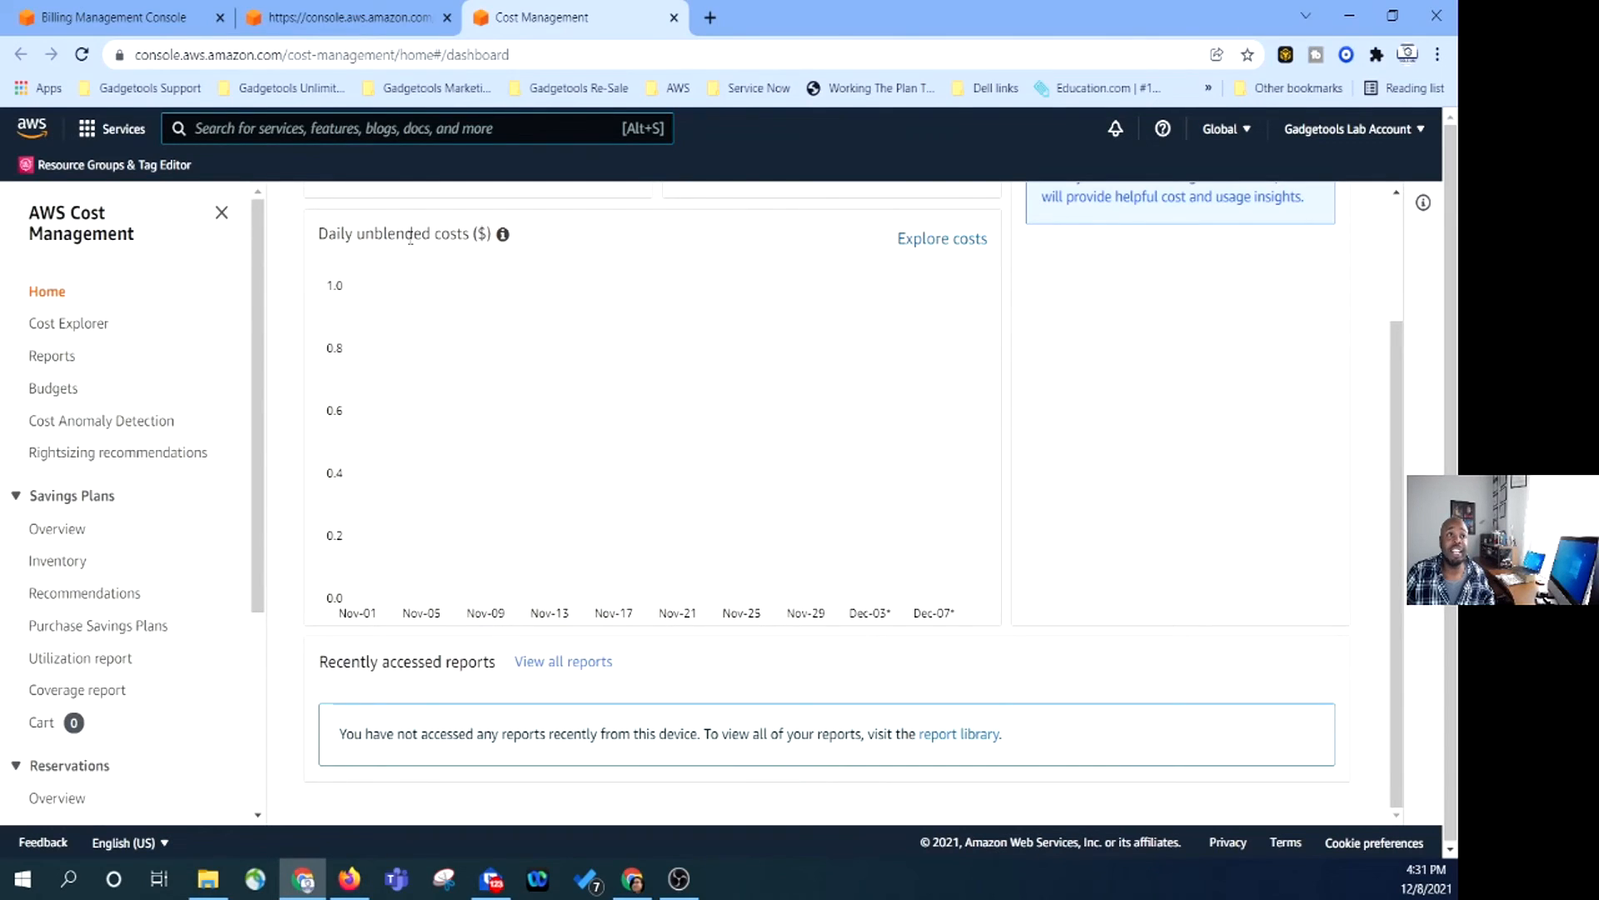
# Open Cost Explorer and group costs by Service, Linked Account, Region, Instance Type, Usage Type.
pyautogui.click(936, 240)
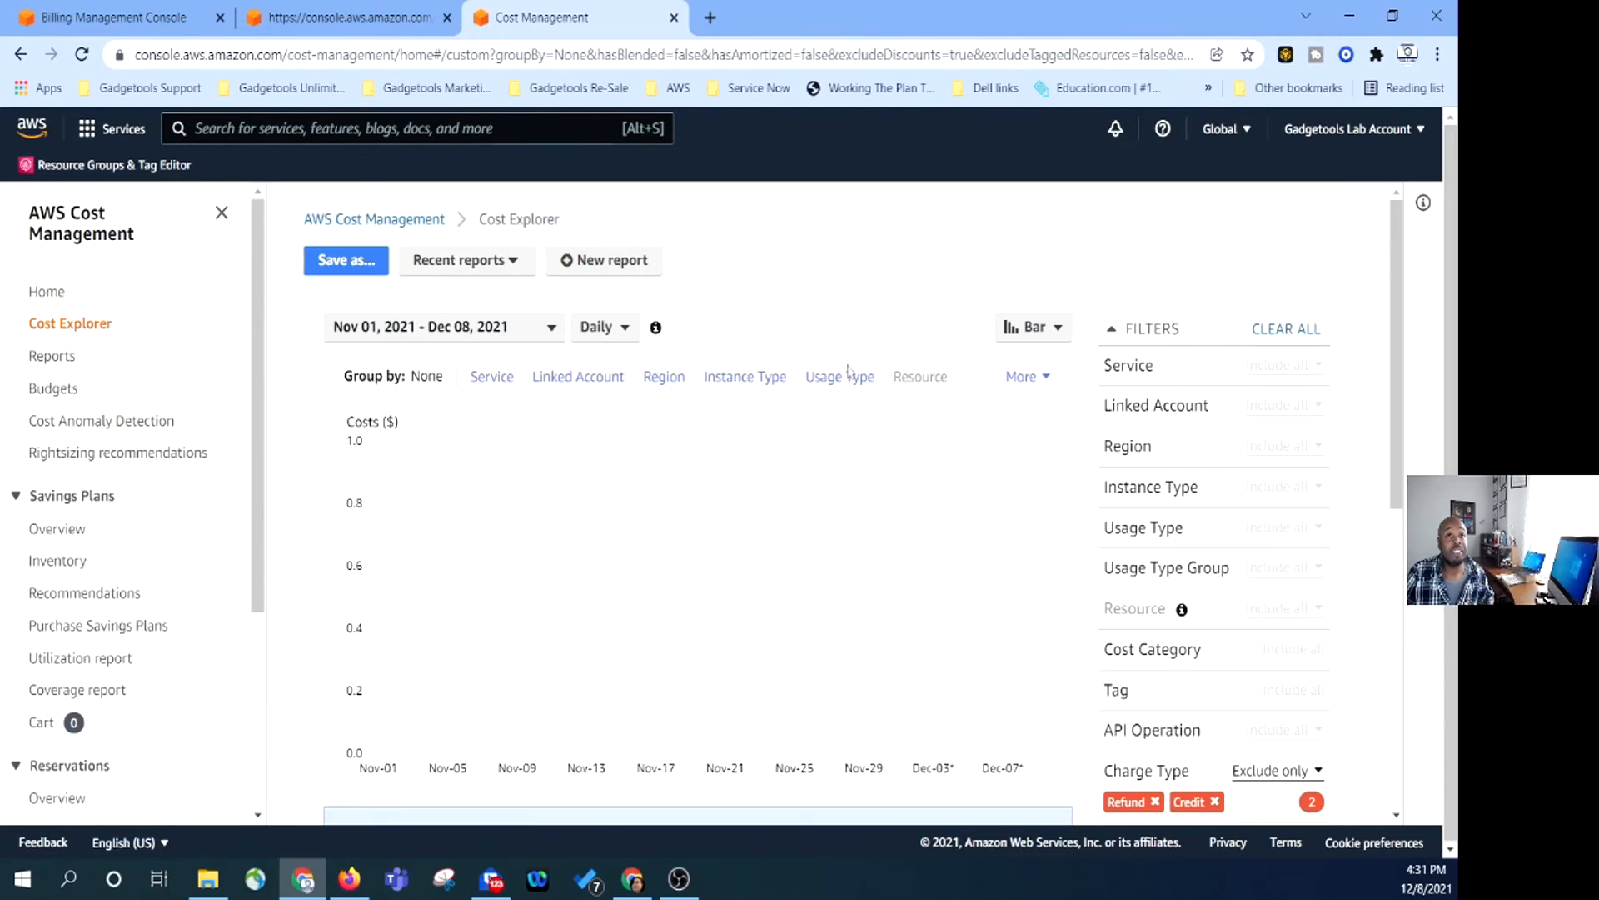
pyautogui.click(490, 379)
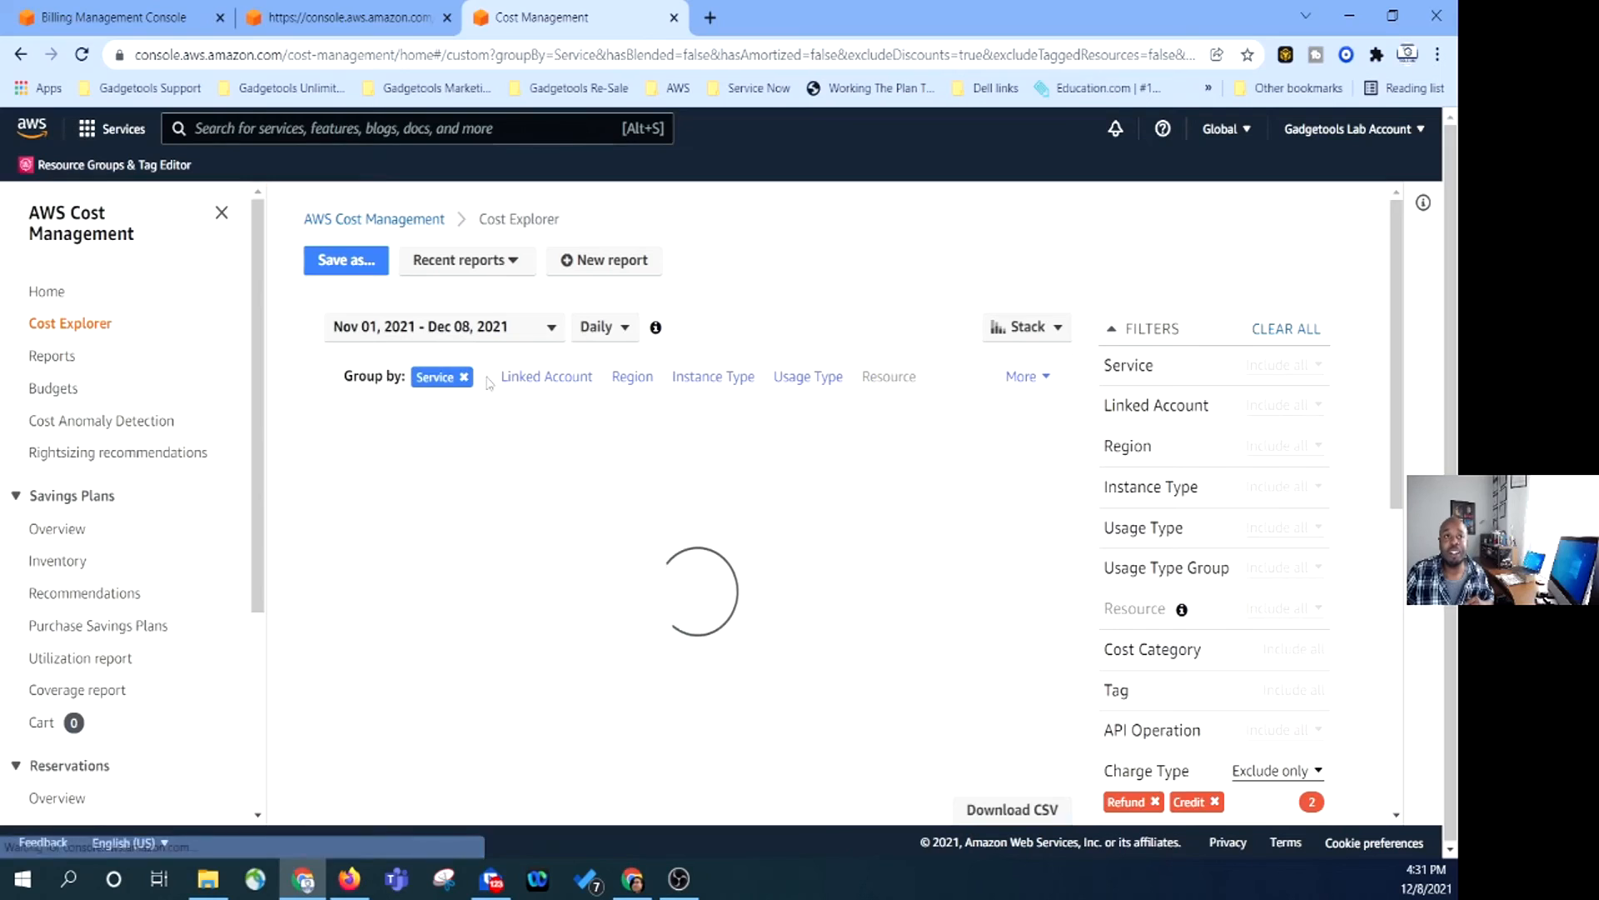
pyautogui.click(570, 383)
pyautogui.click(625, 381)
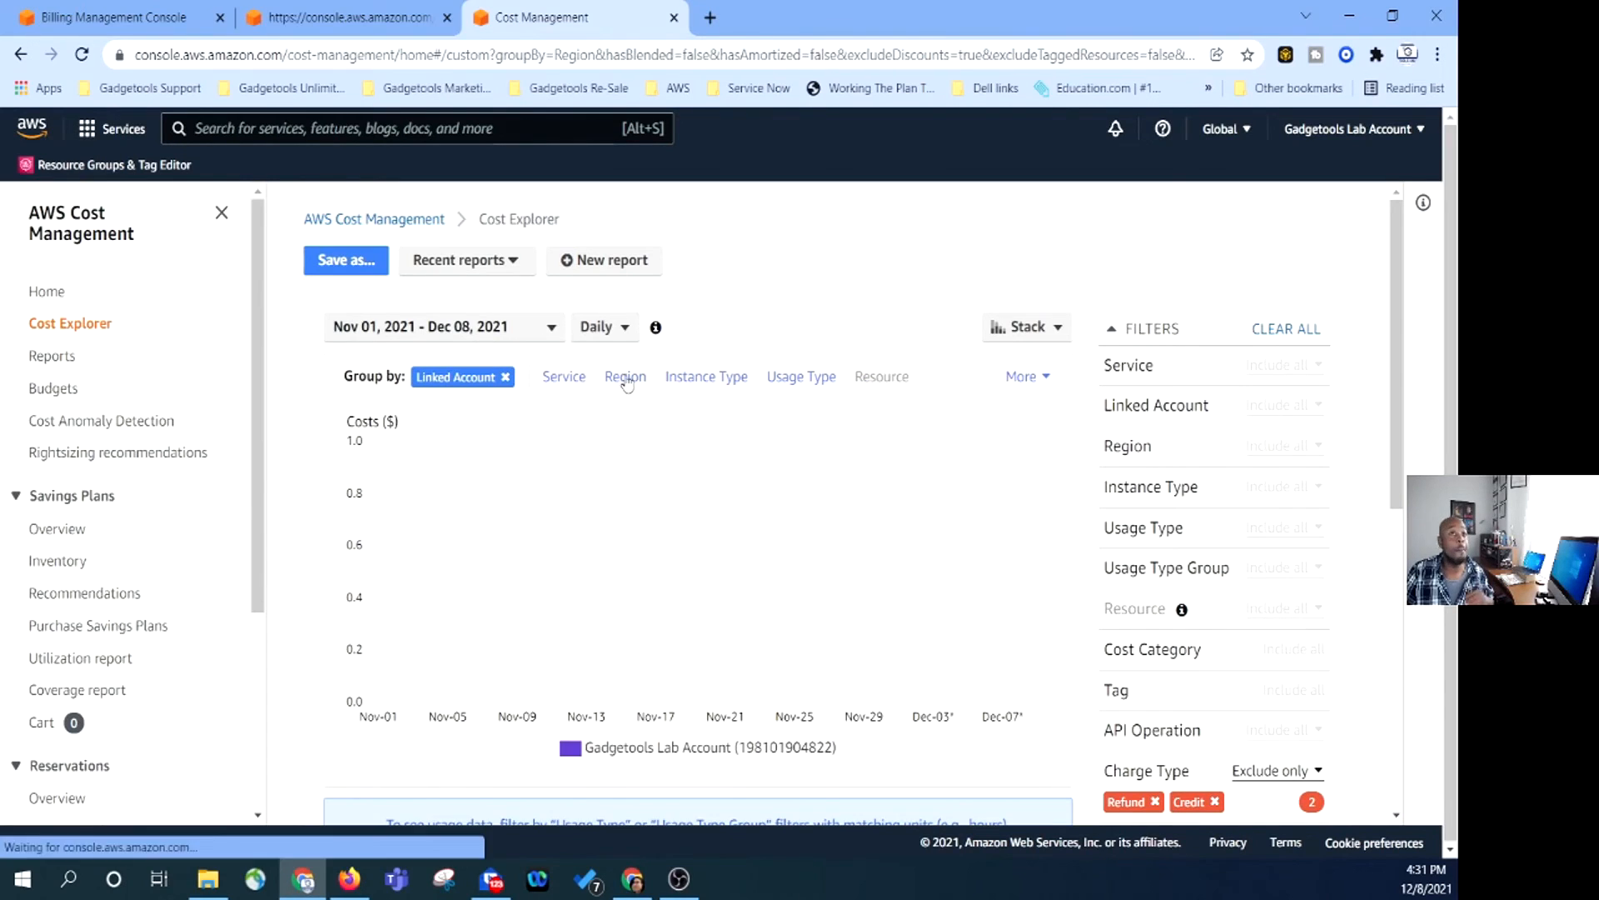
pyautogui.click(745, 382)
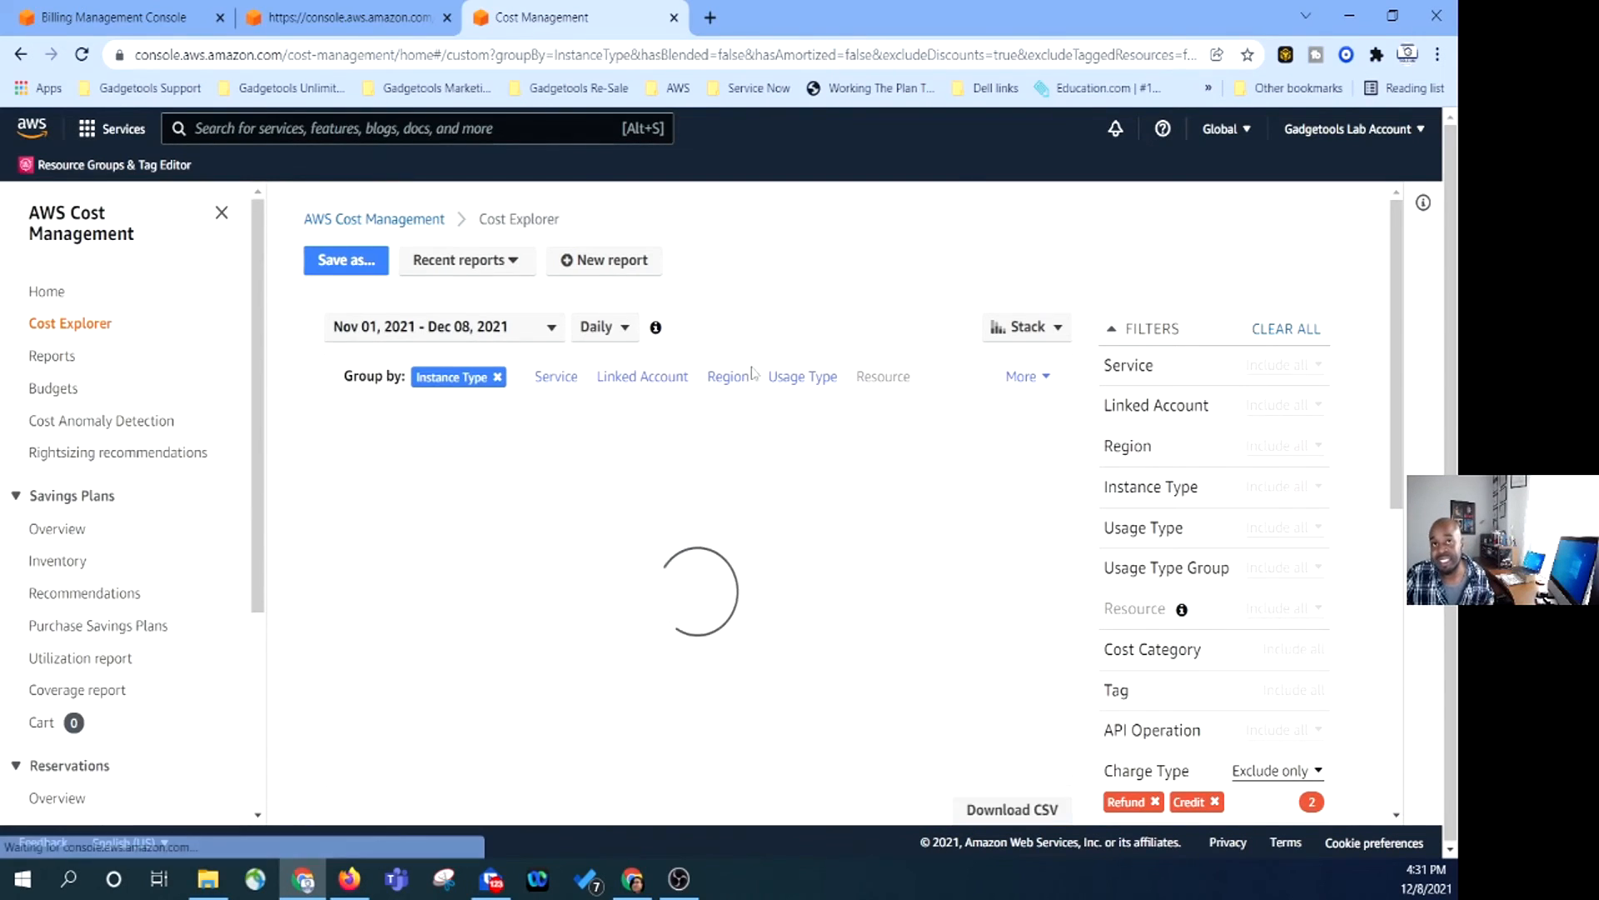
pyautogui.click(804, 377)
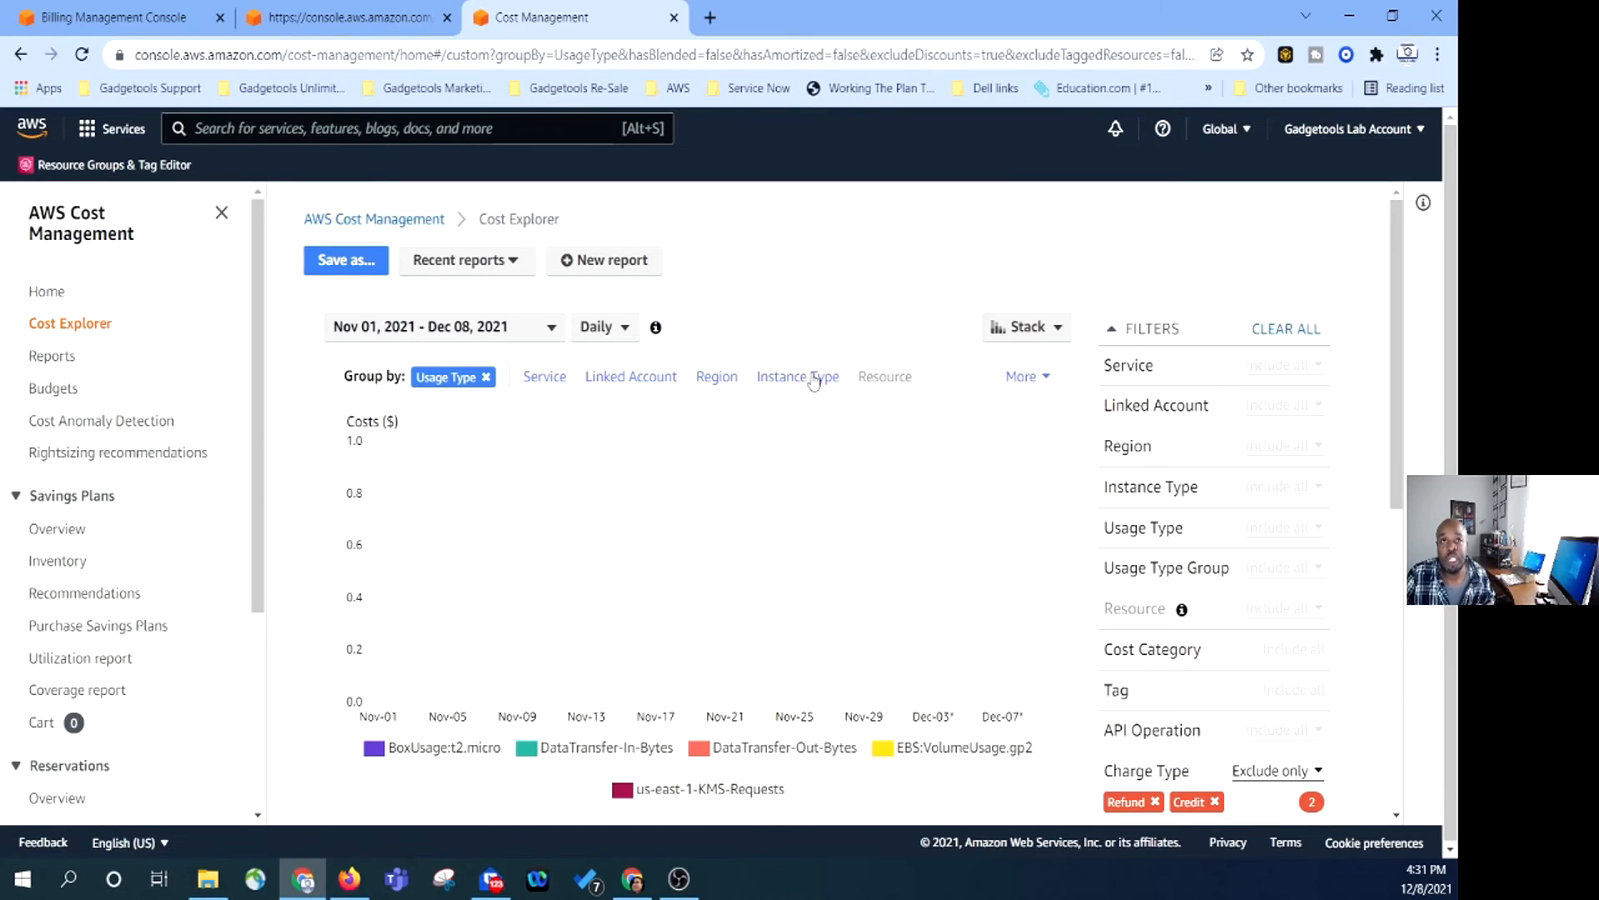
# Regroup by Linked Account, settle on Service grouping, and check Recent reports.
pyautogui.scroll(-4, 724, 466)
pyautogui.scroll(-4, 798, 431)
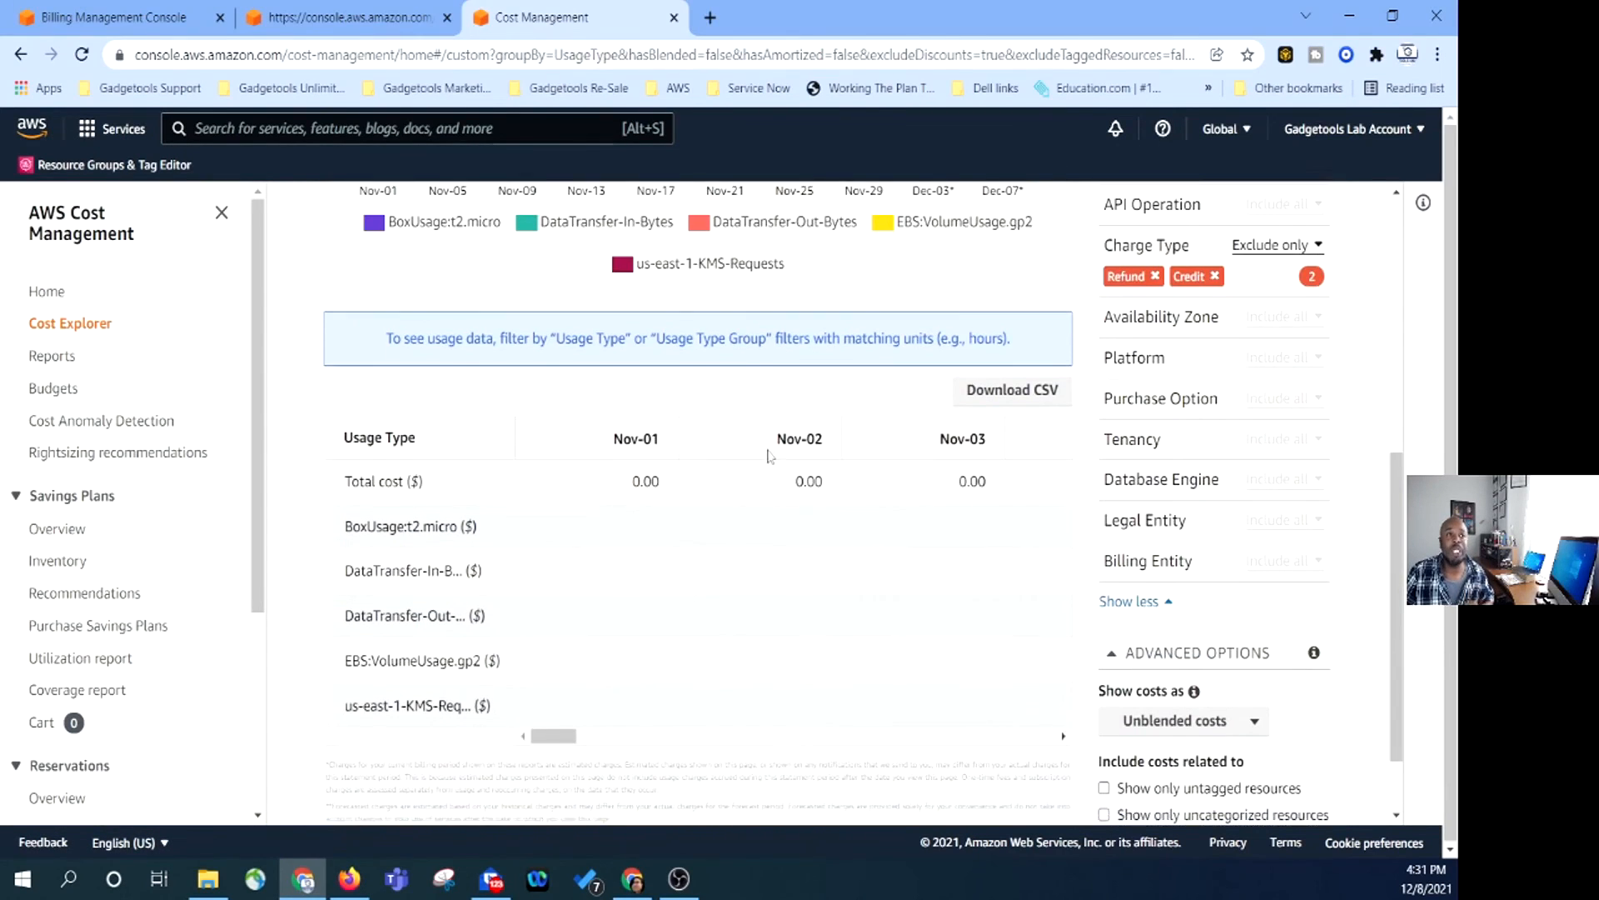
pyautogui.scroll(8, 608, 516)
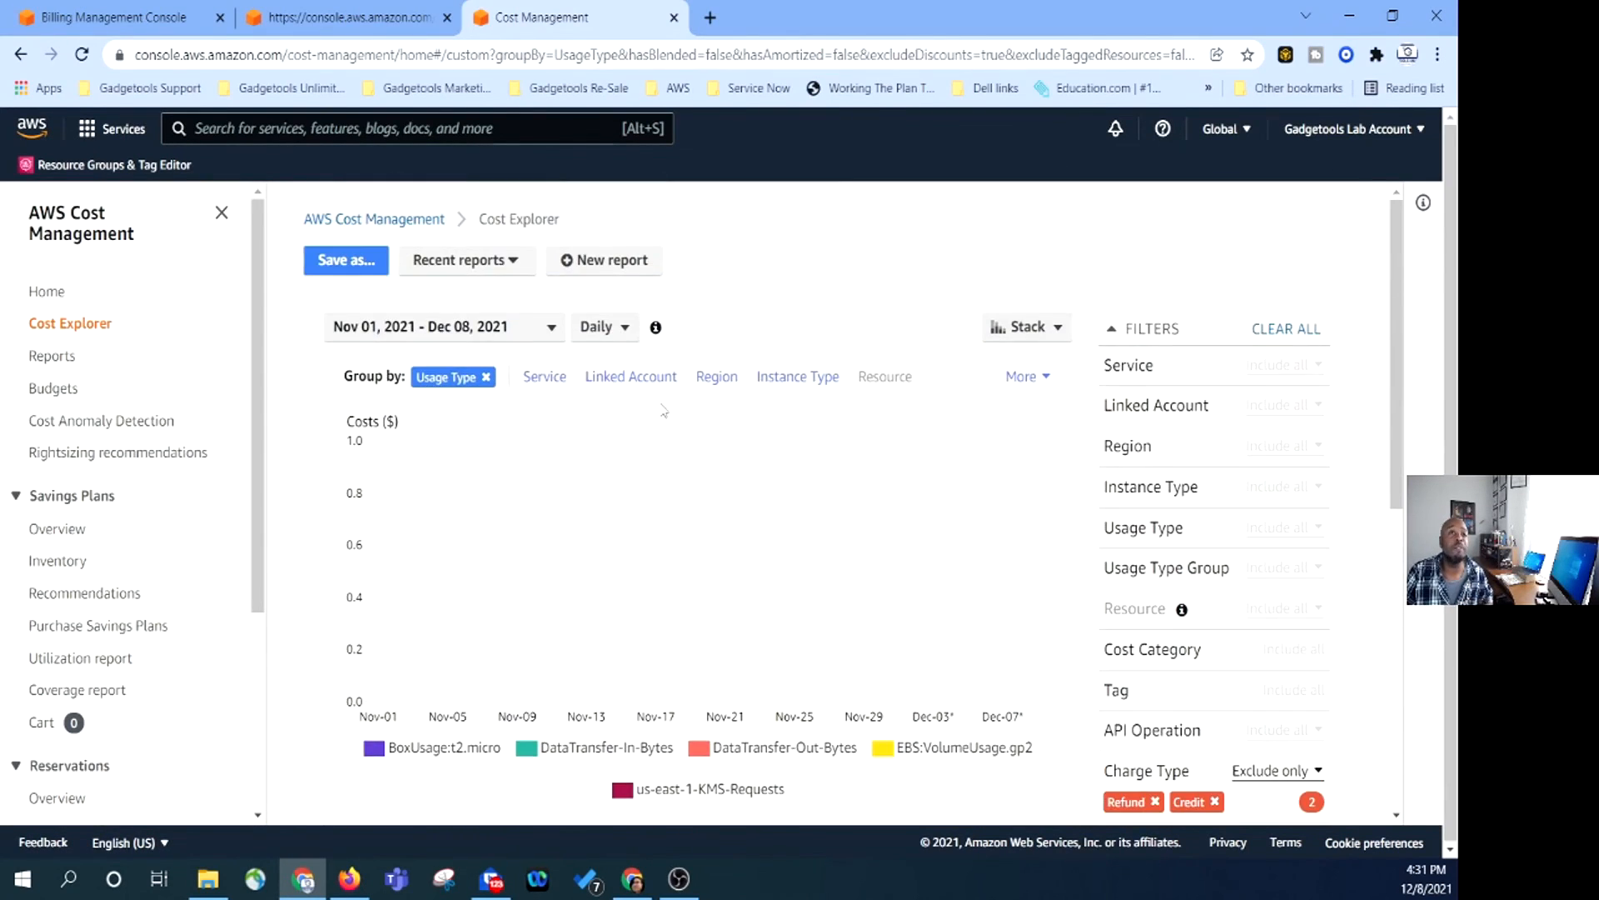
pyautogui.click(649, 384)
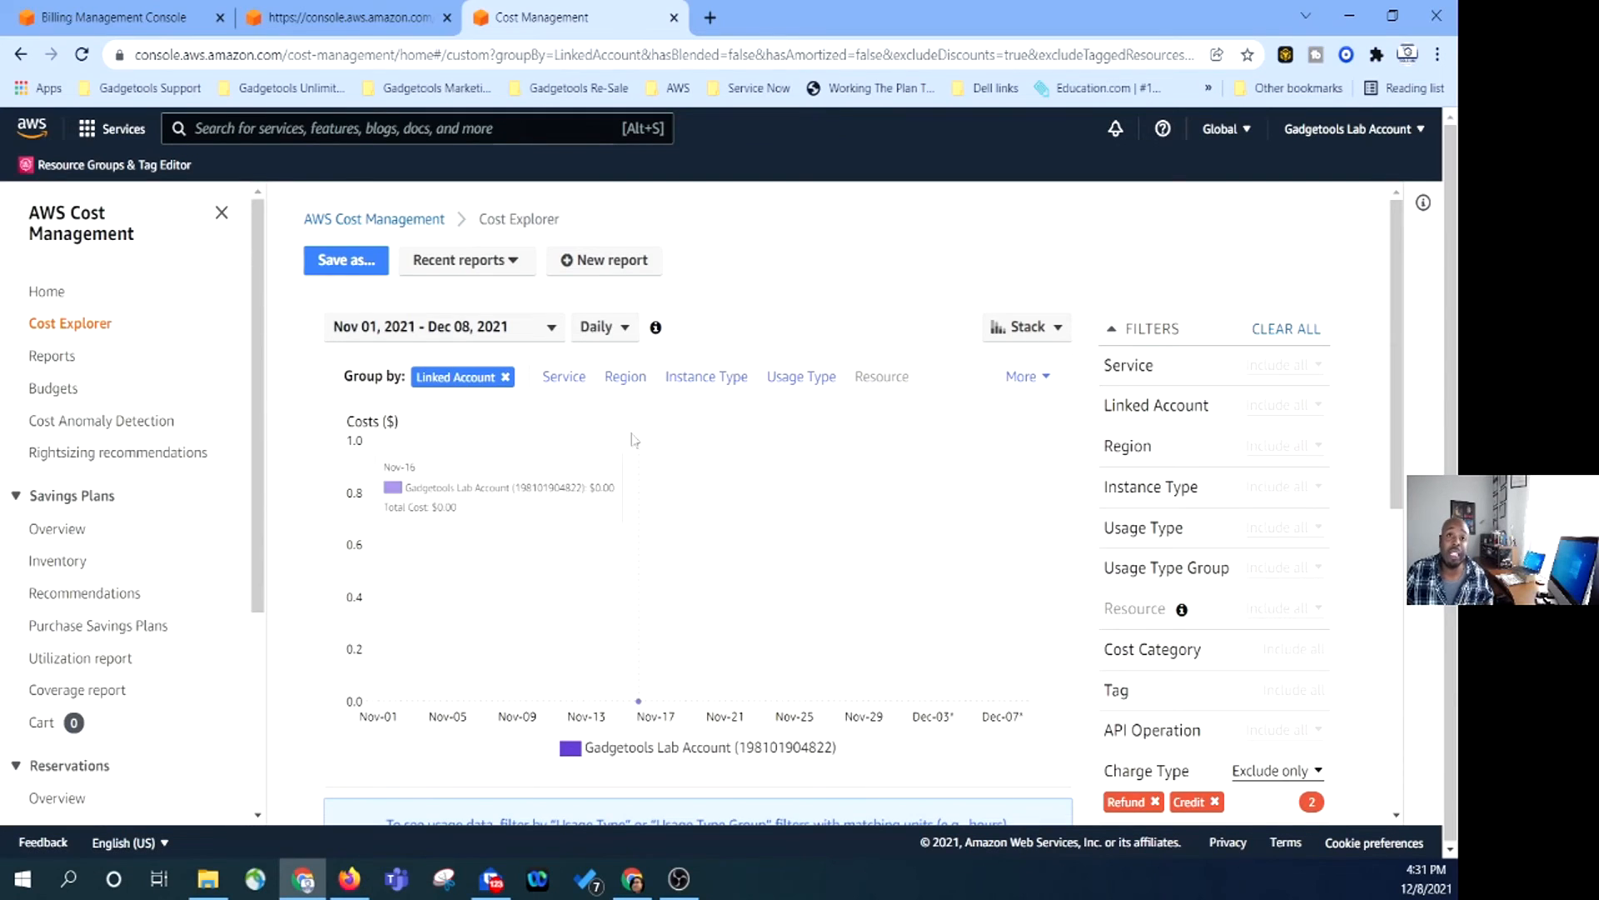
pyautogui.click(564, 381)
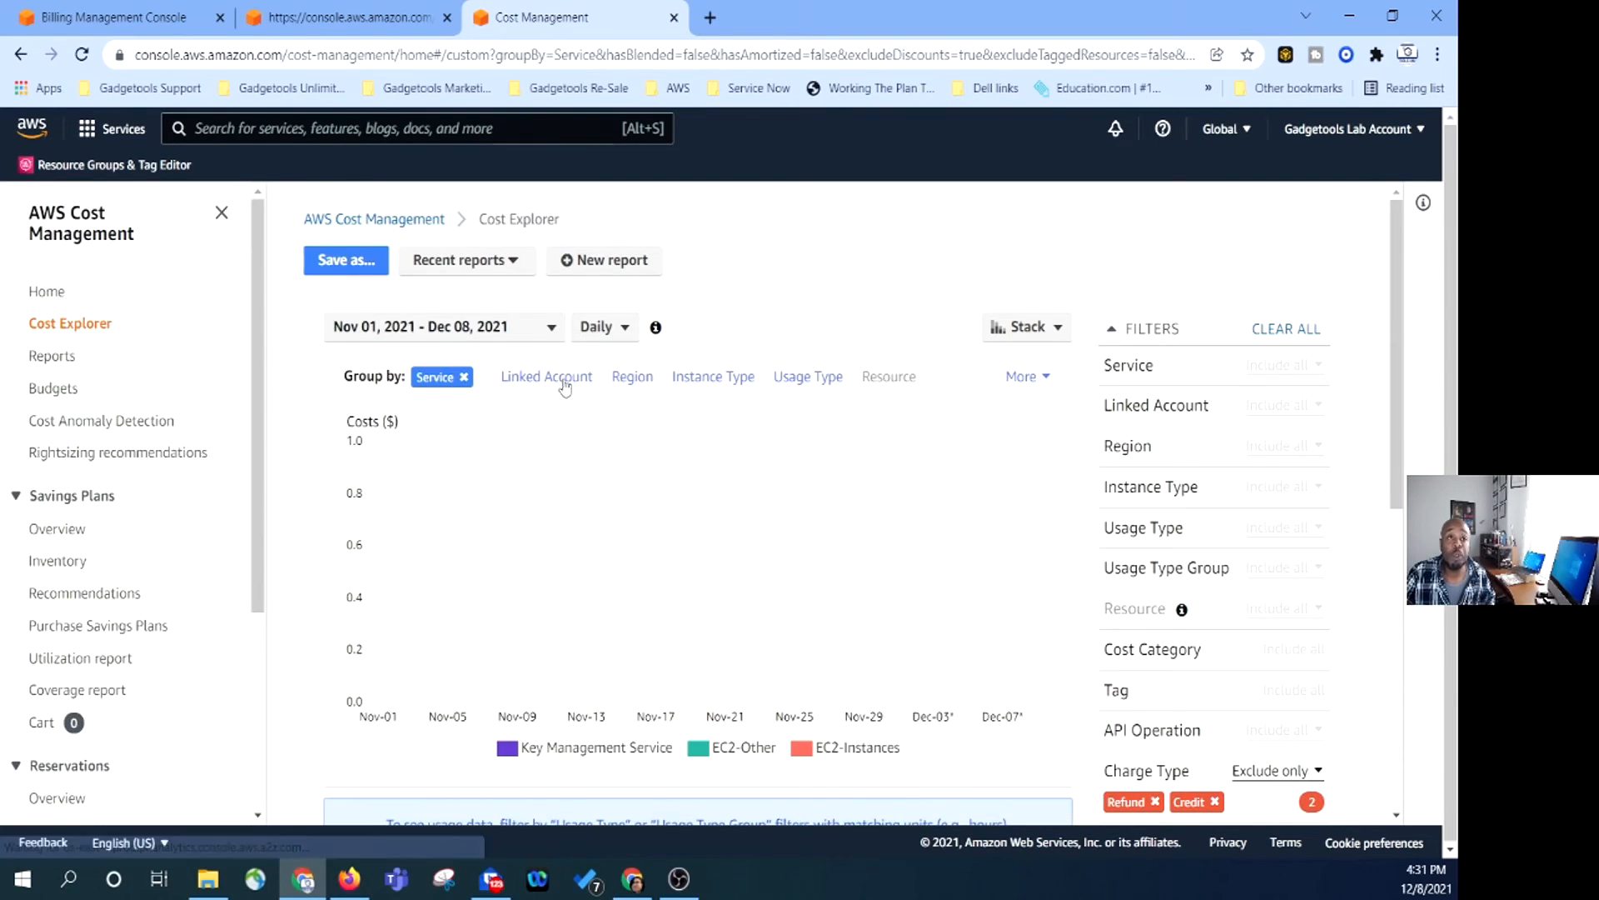
pyautogui.click(482, 265)
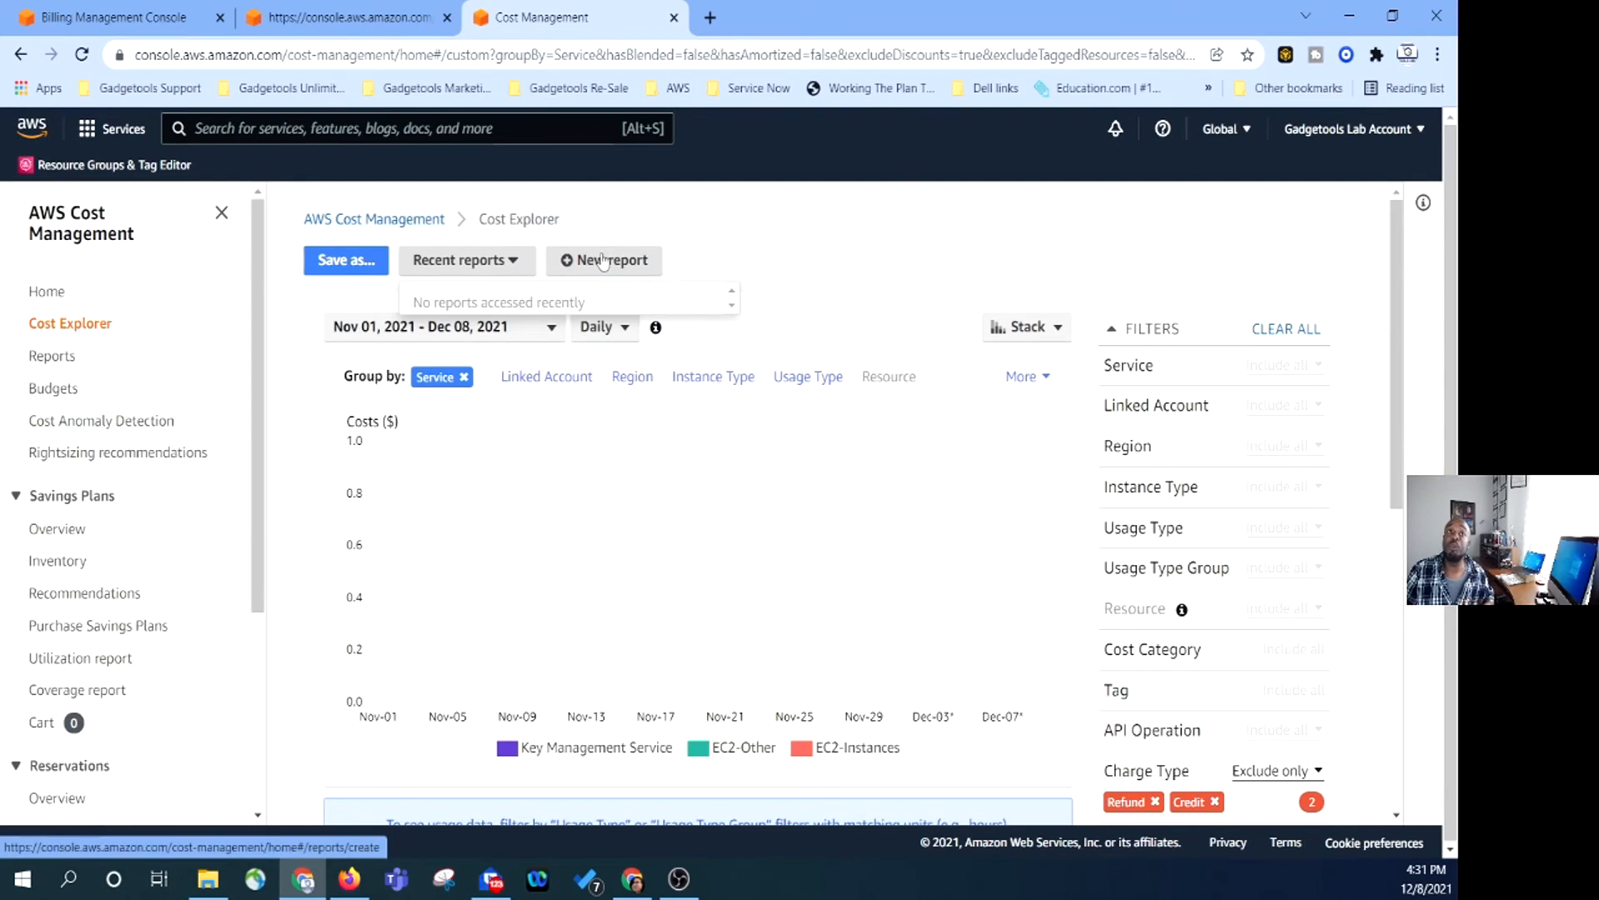
# Start a new cost report and look over the available report types.
pyautogui.click(624, 272)
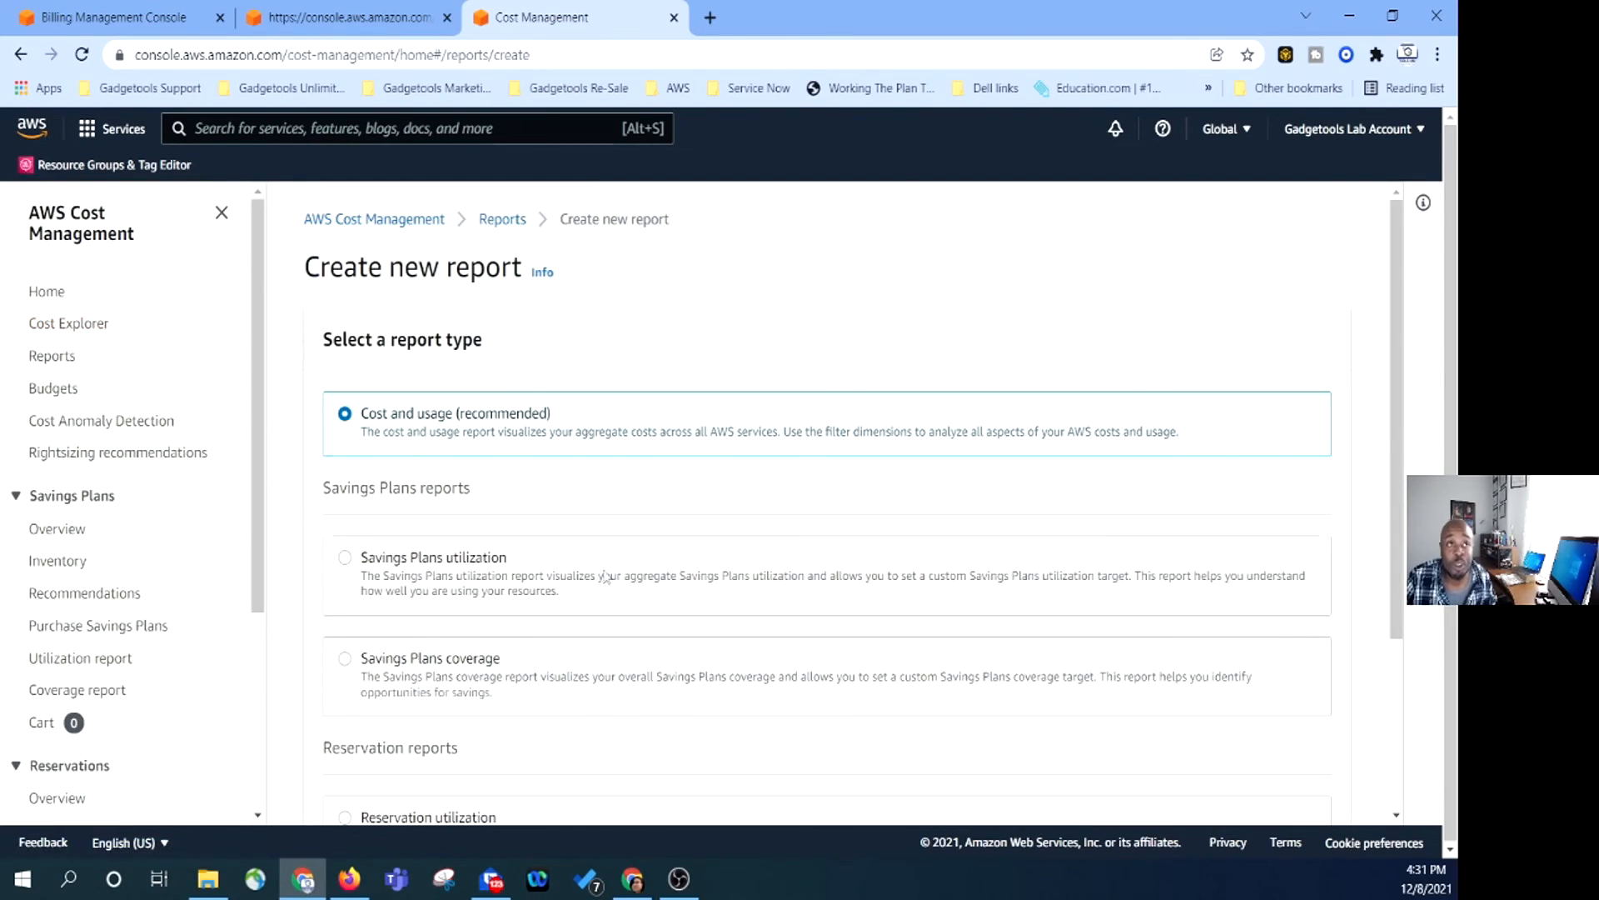
pyautogui.scroll(-3, 409, 437)
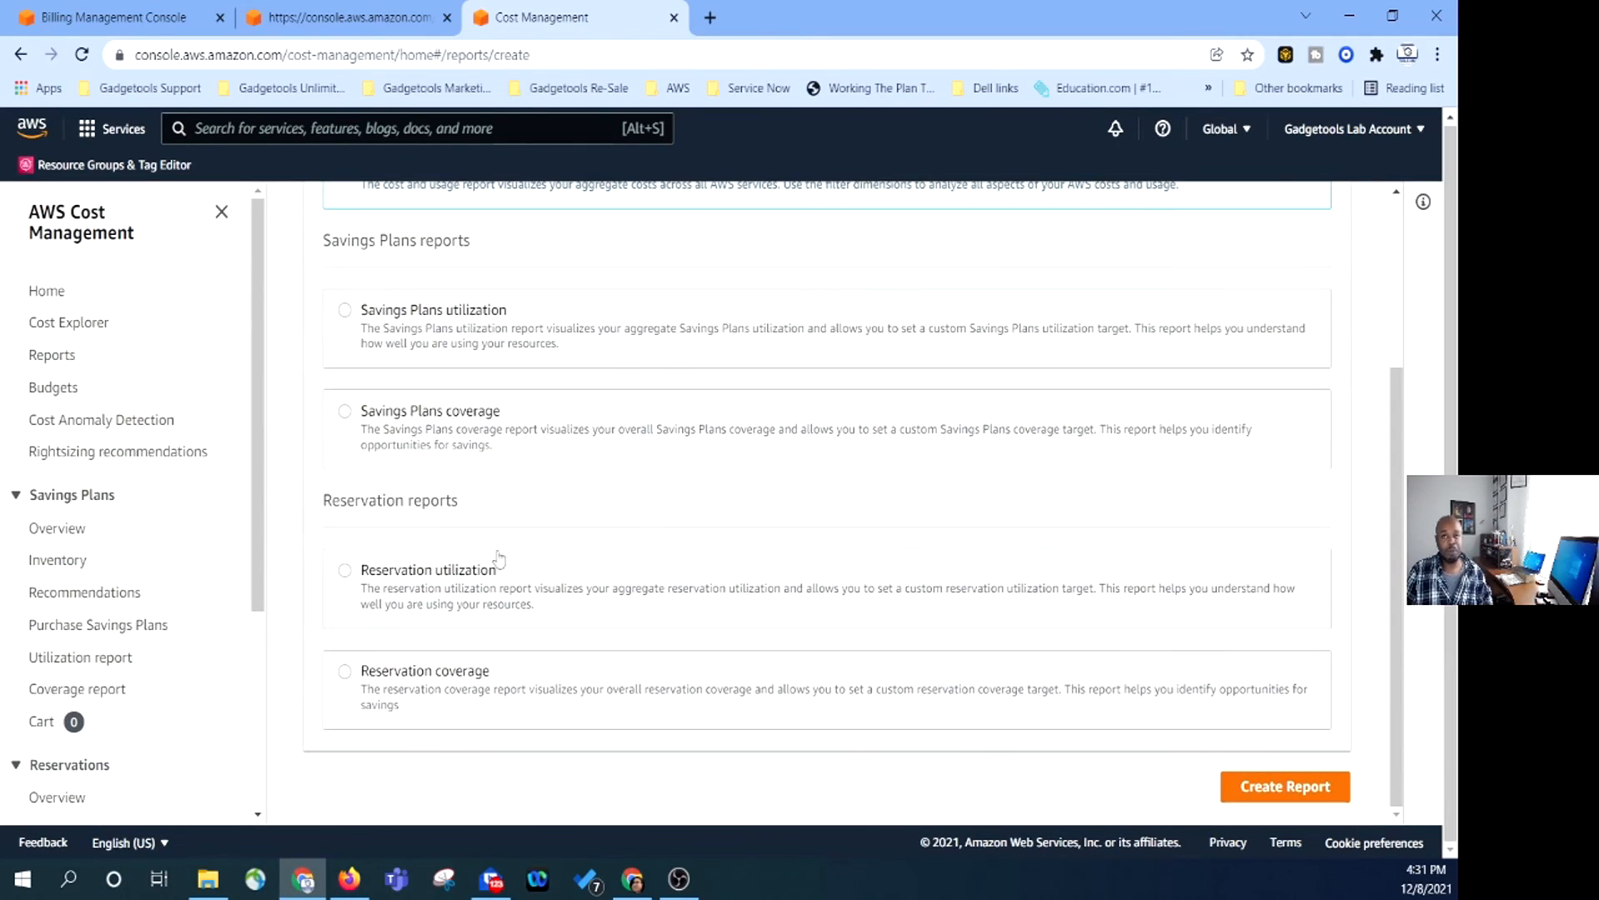
pyautogui.scroll(3, 569, 592)
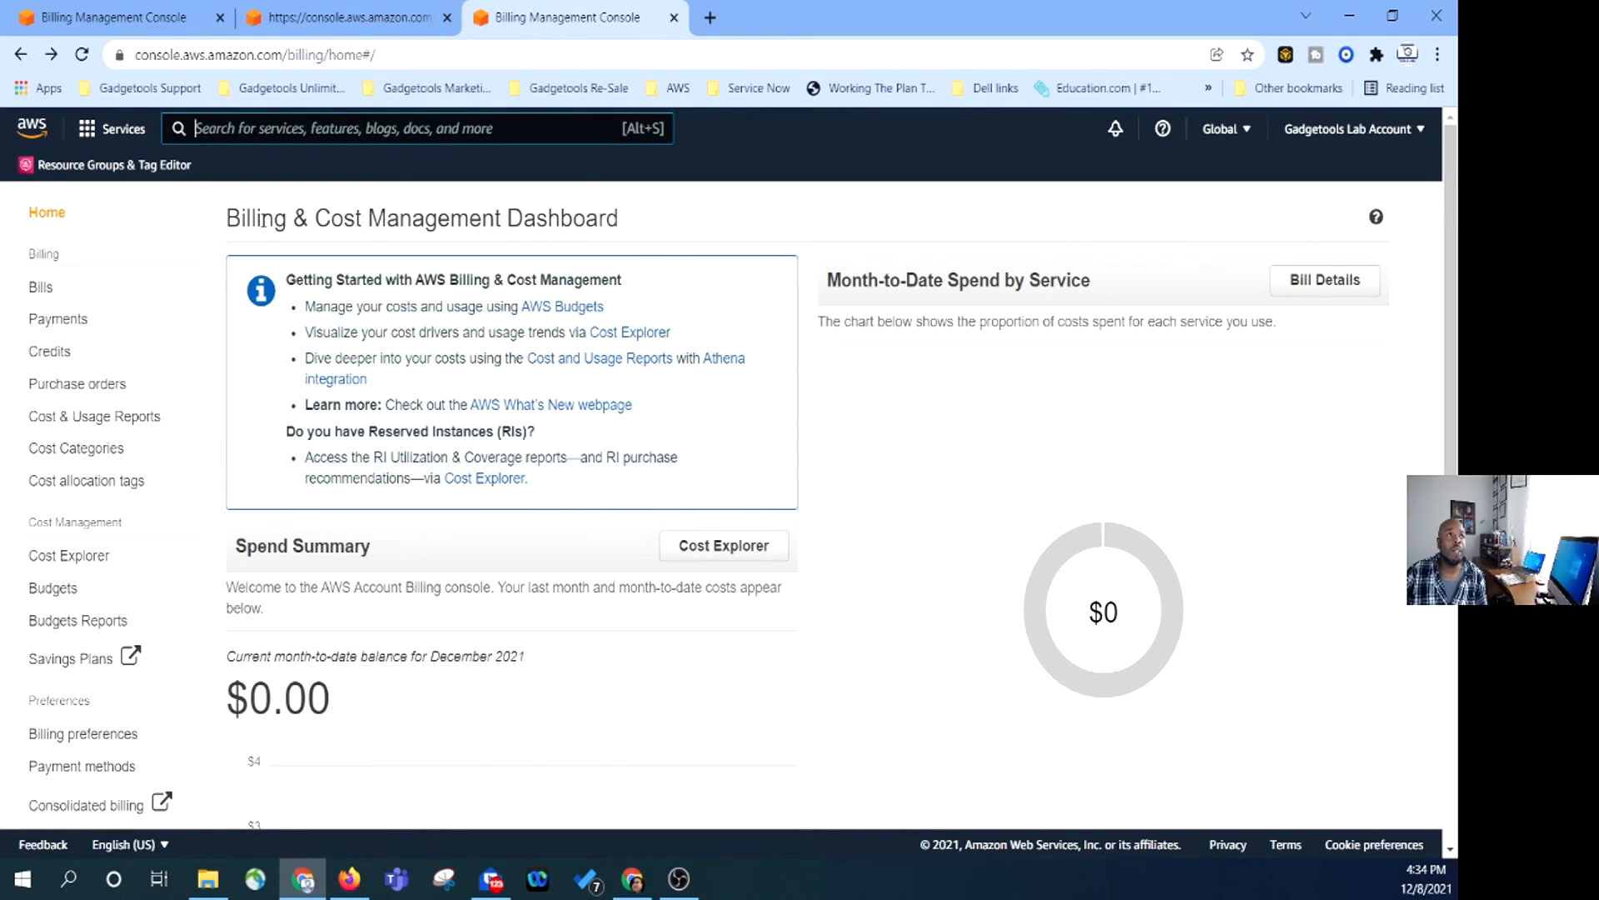
# Scroll the billing dashboard, then visit Payments, Purchase orders, Cost Explorer and Budgets Reports.
pyautogui.scroll(-2, 103, 309)
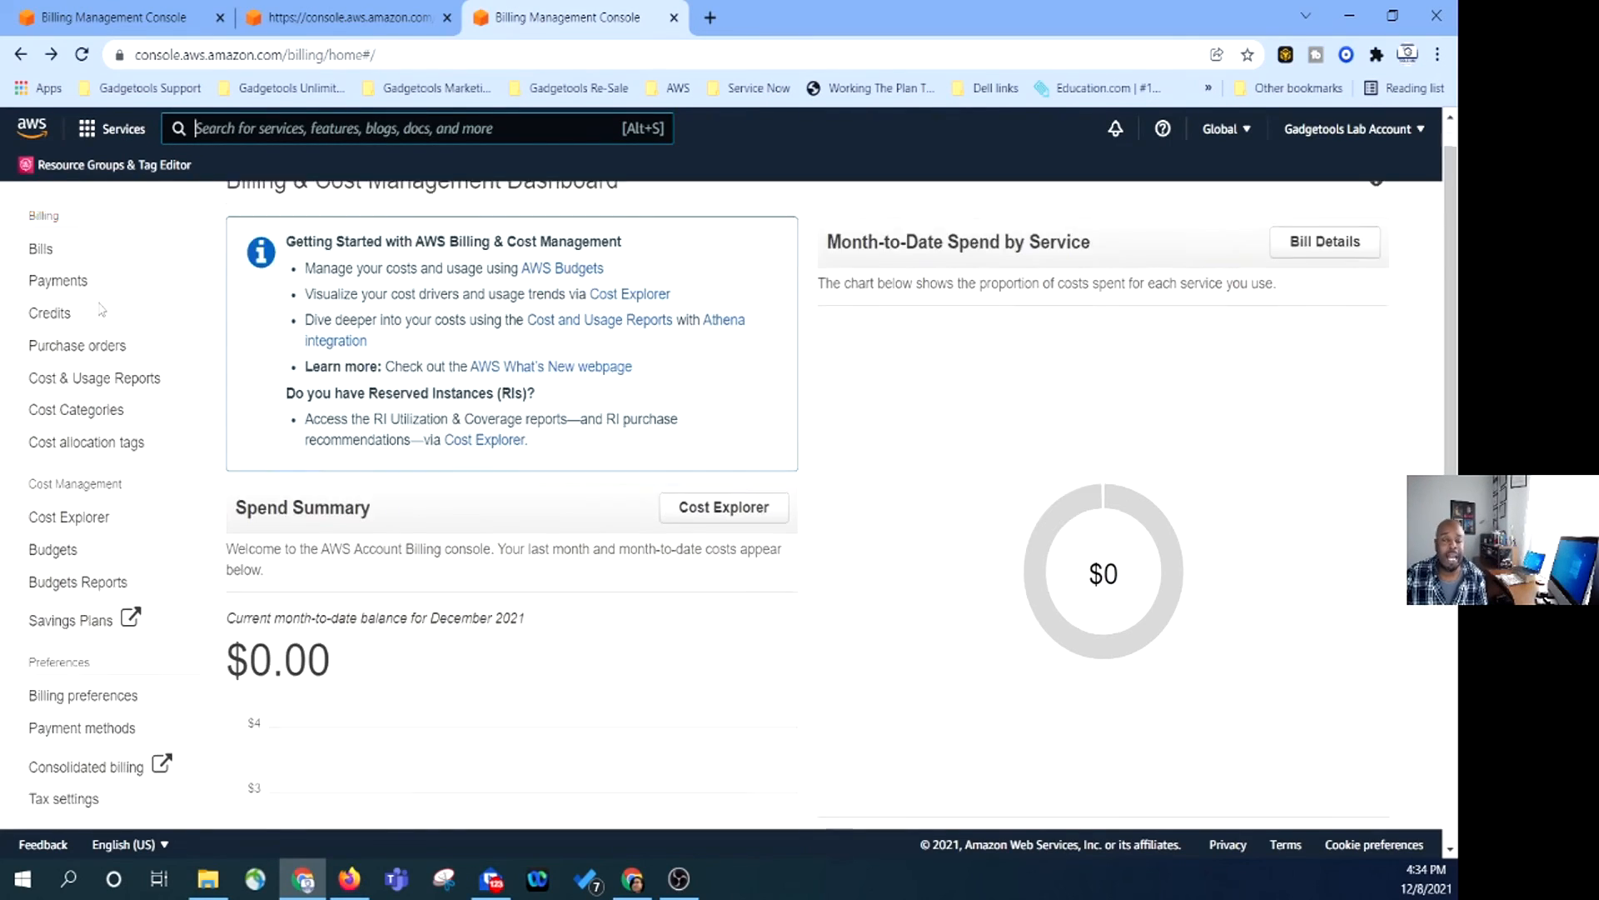
pyautogui.scroll(-2, 175, 392)
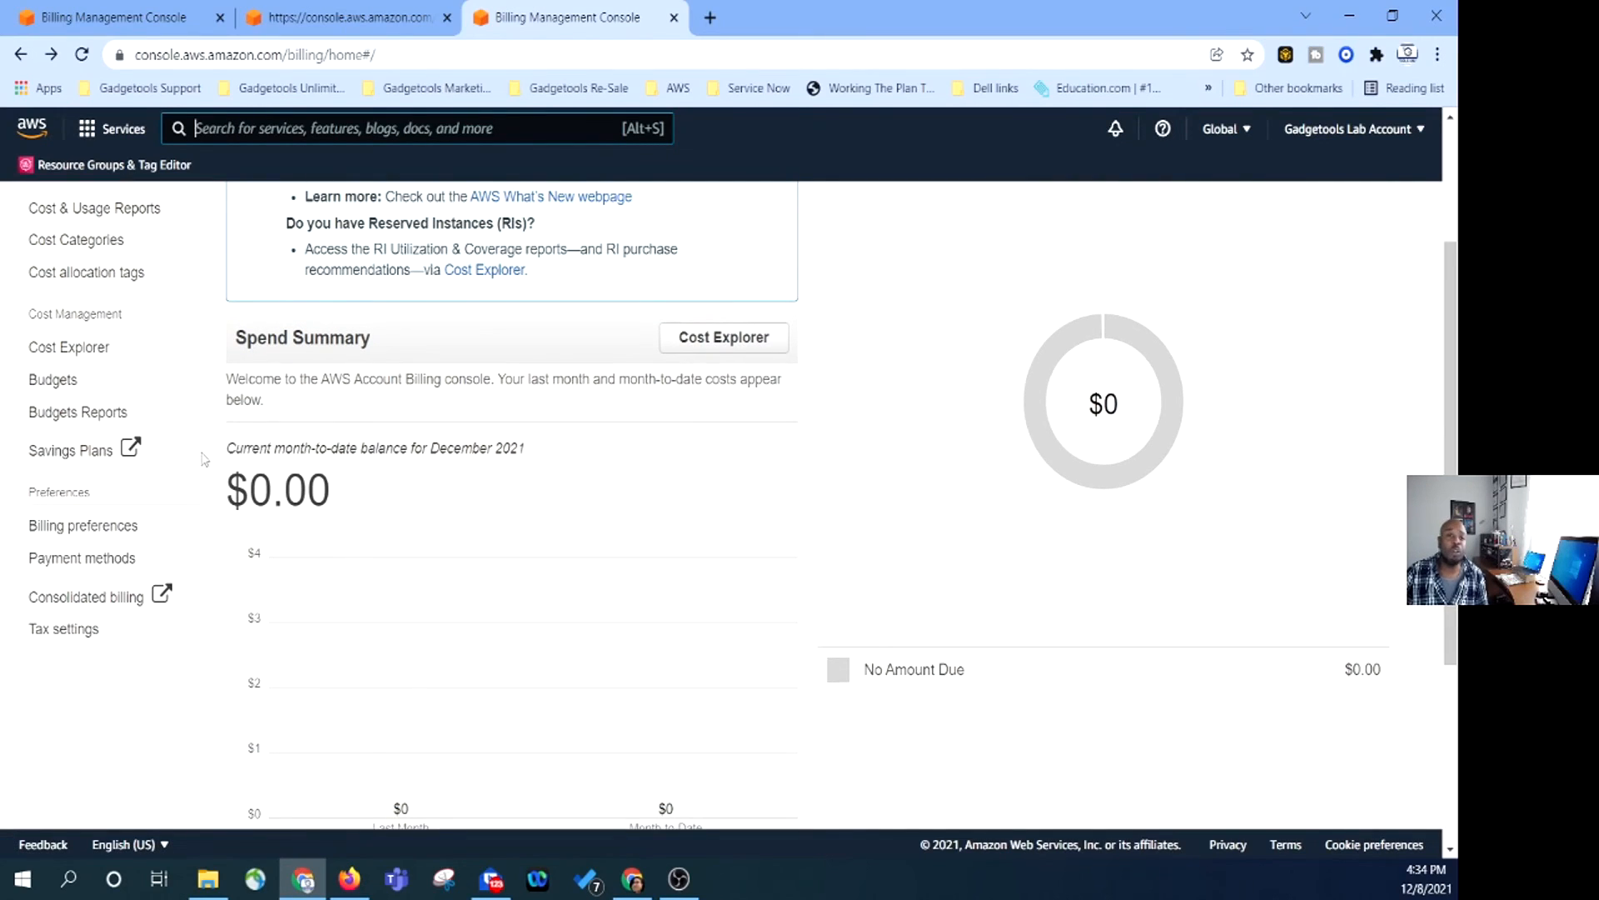
pyautogui.scroll(-2, 175, 471)
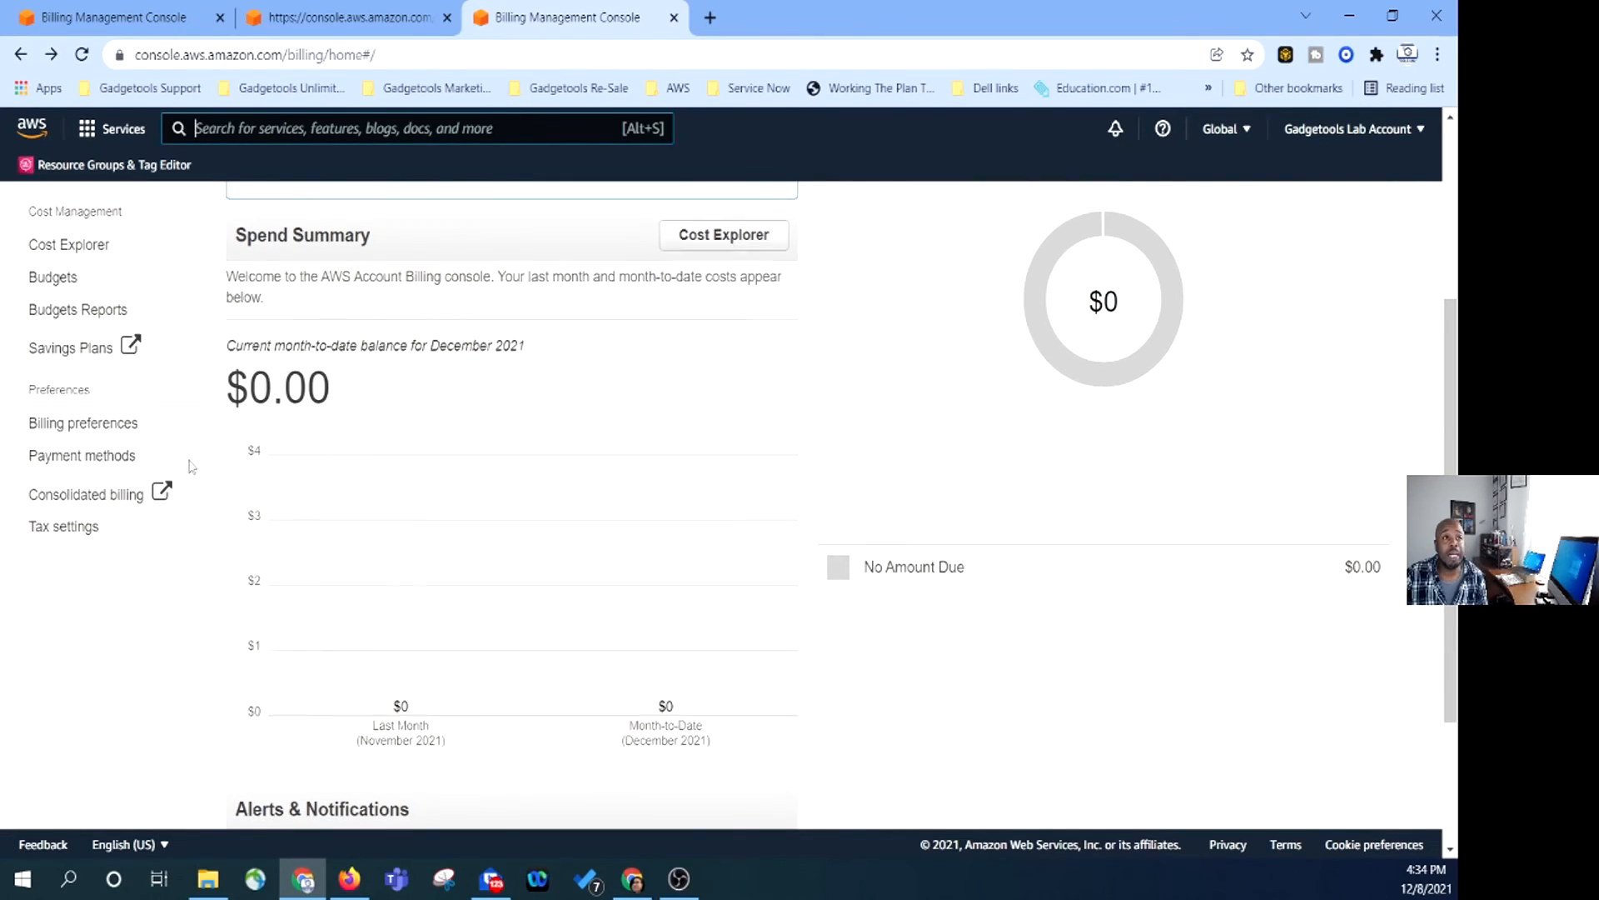
pyautogui.scroll(6, 190, 466)
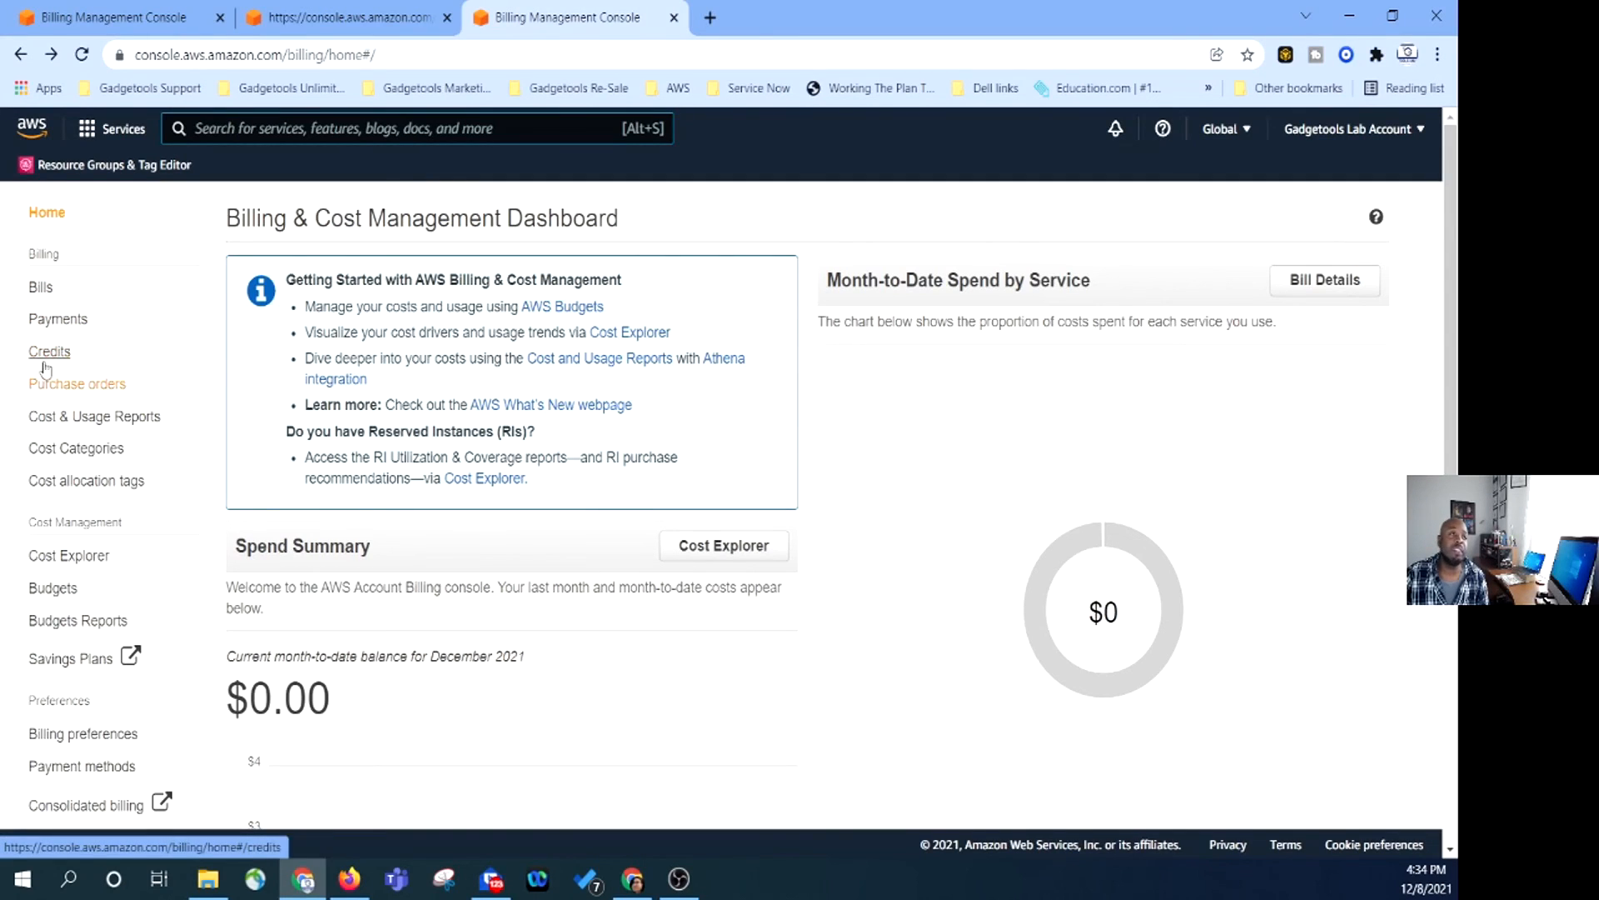
pyautogui.click(44, 323)
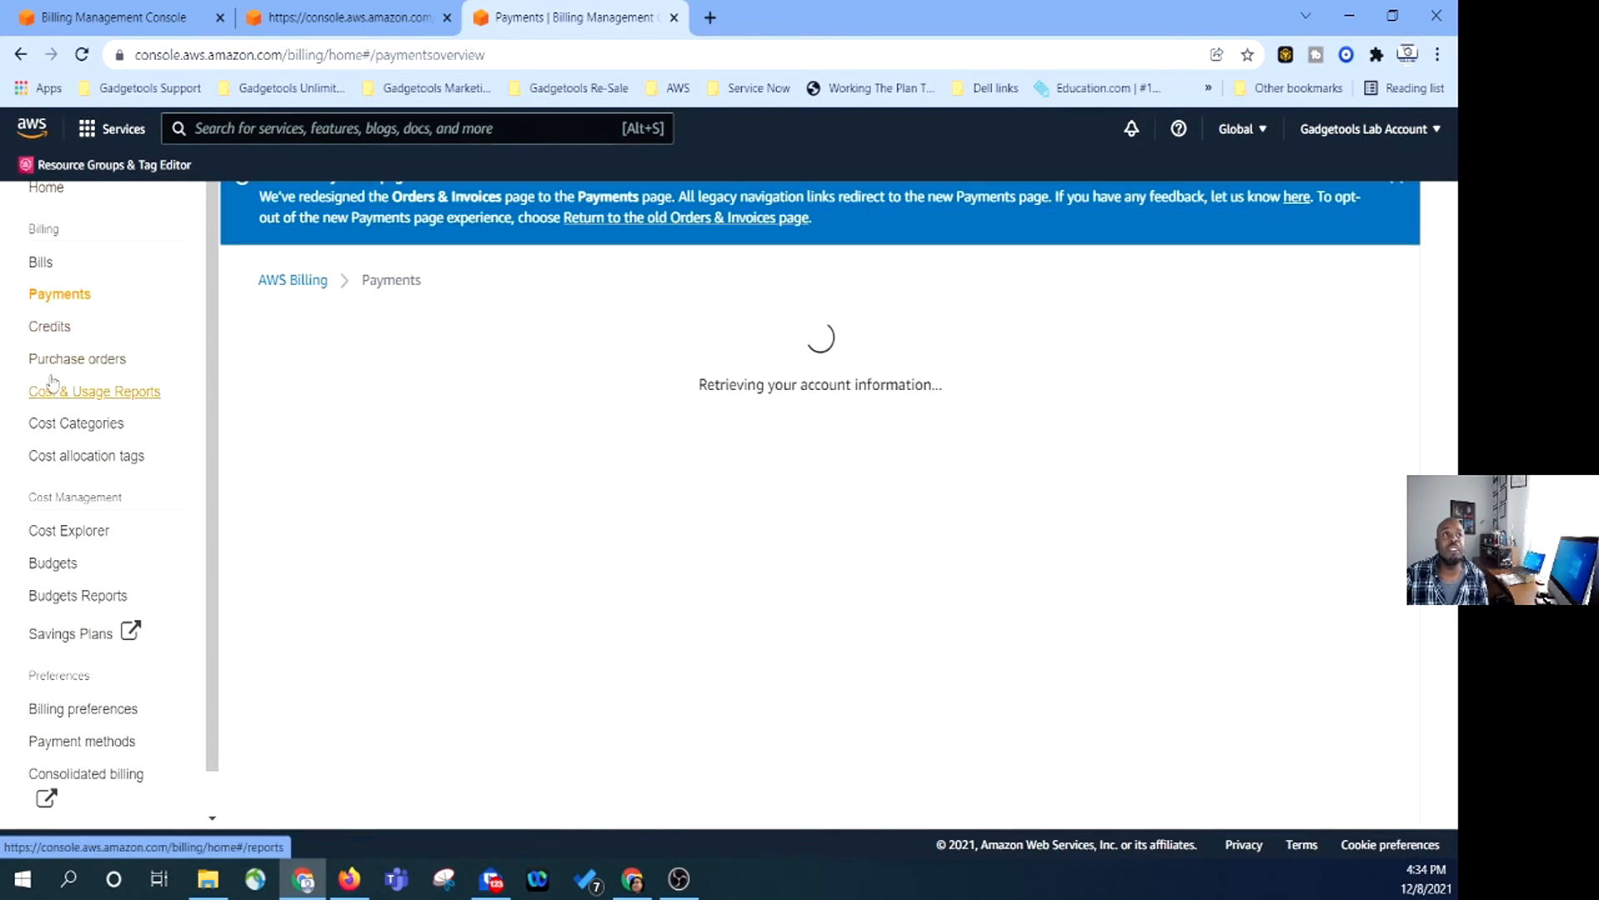
pyautogui.click(58, 359)
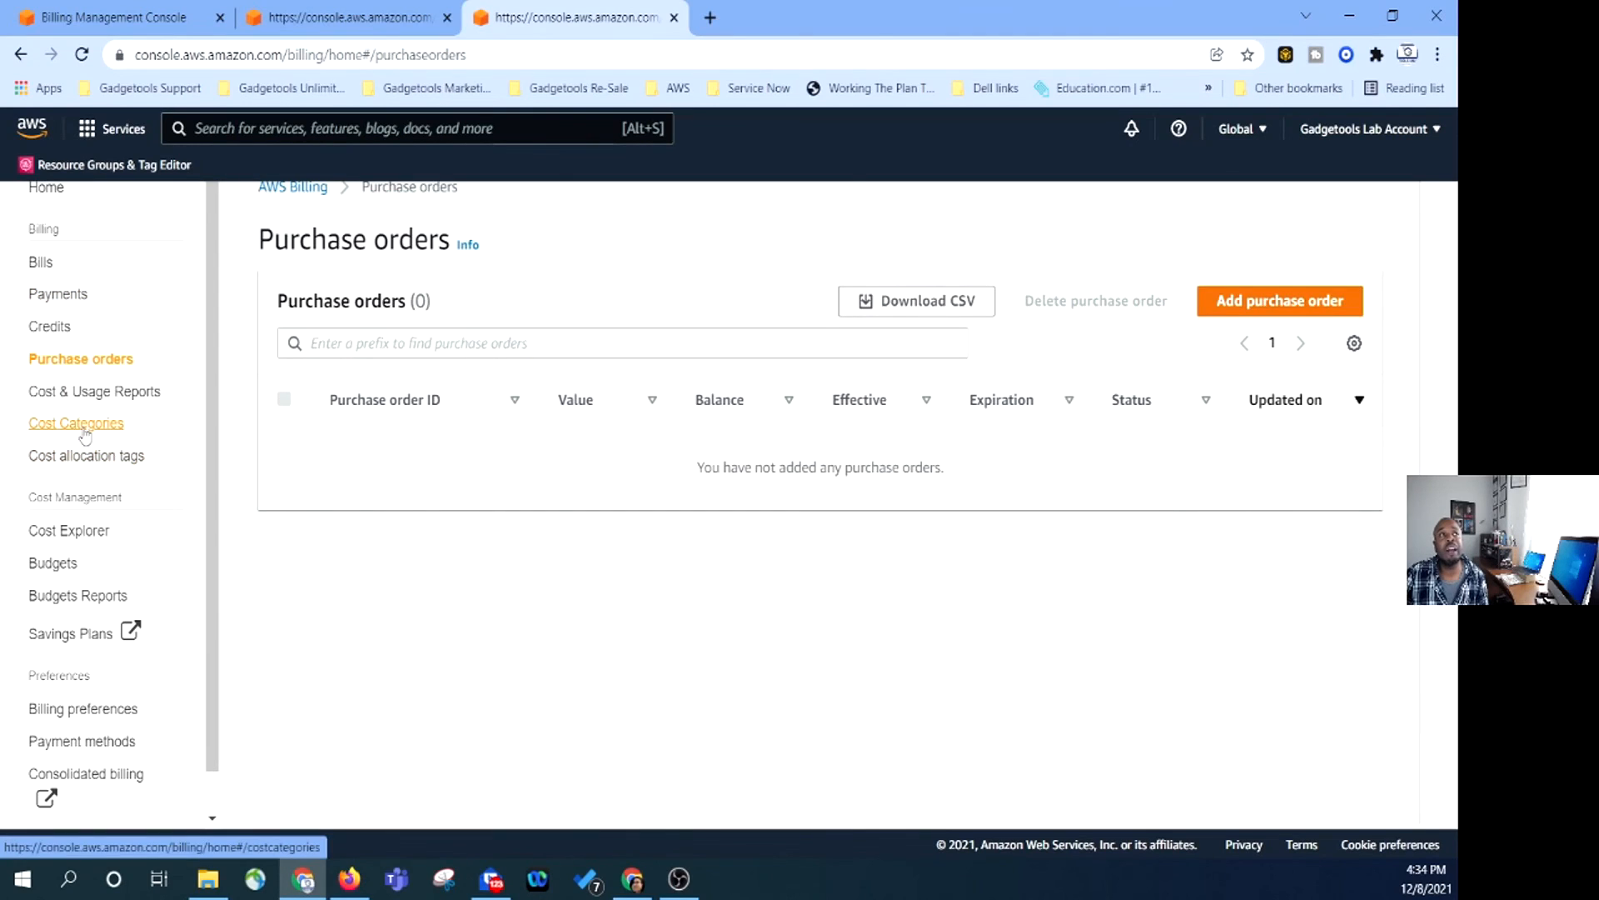
pyautogui.click(58, 532)
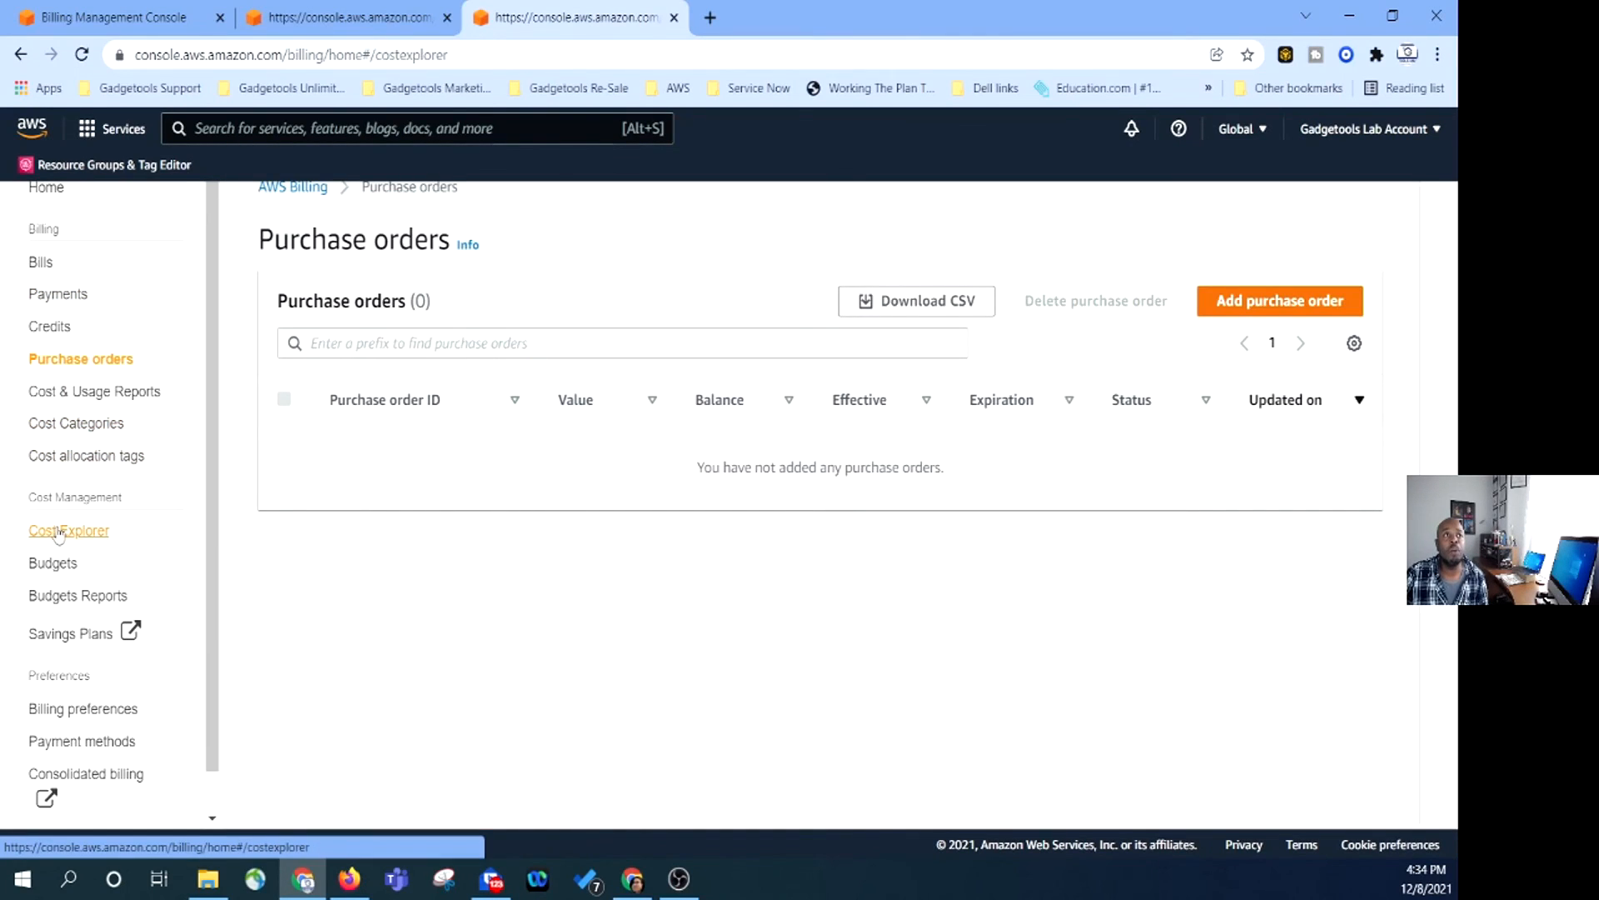
pyautogui.click(53, 596)
# Review Billing Preferences: Free Tier usage alerts enabled, billing alerts off.
pyautogui.click(78, 733)
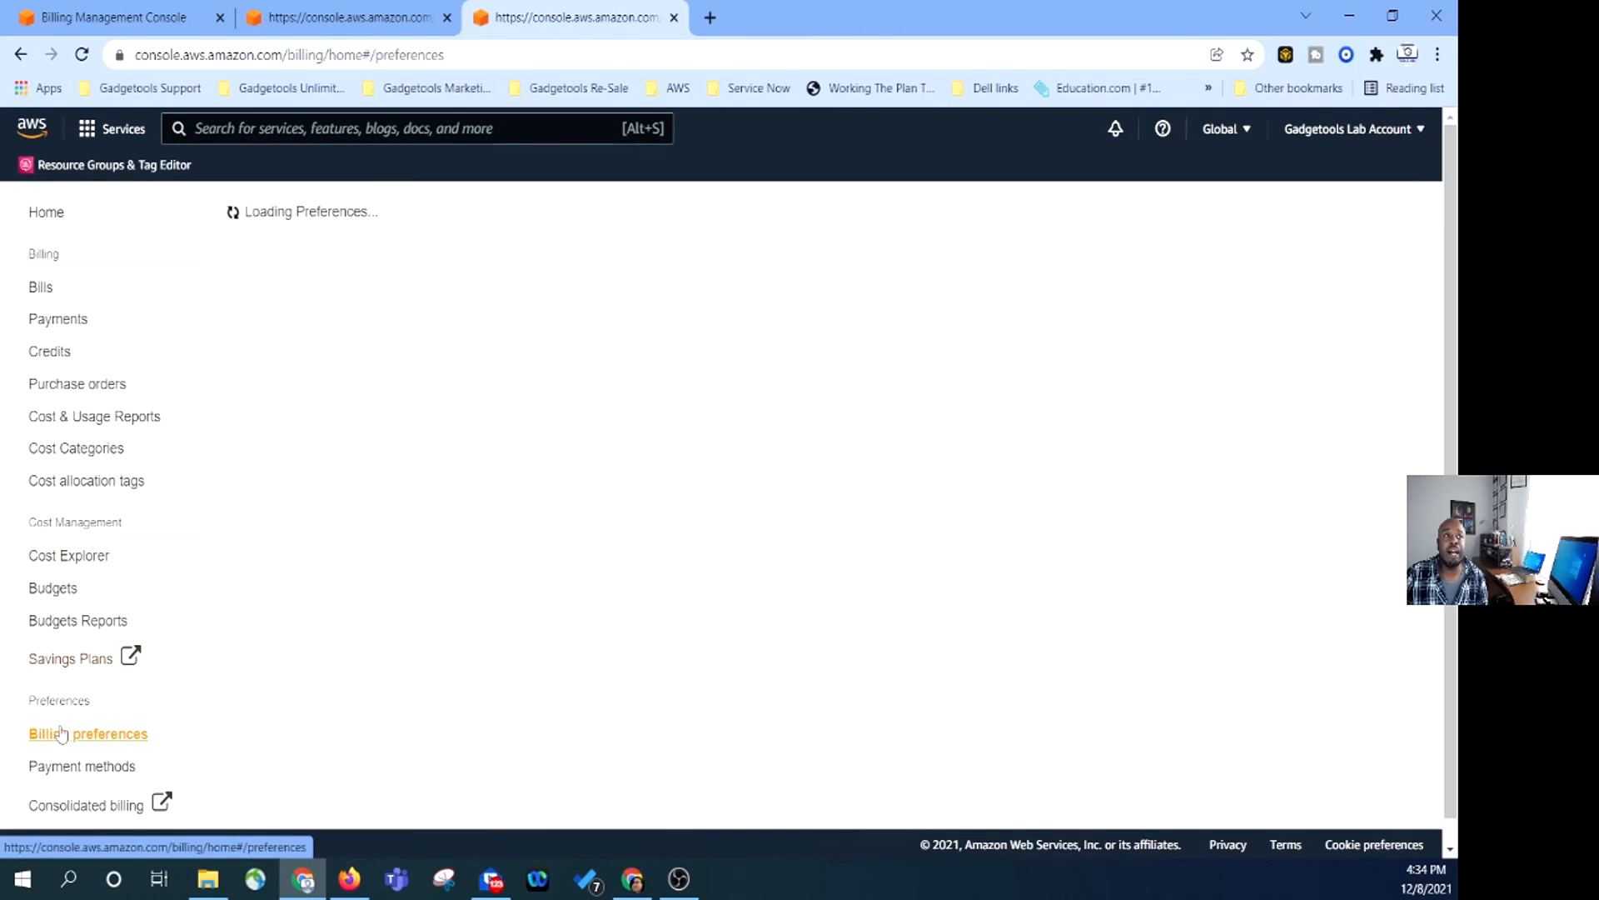
pyautogui.scroll(-1, 81, 681)
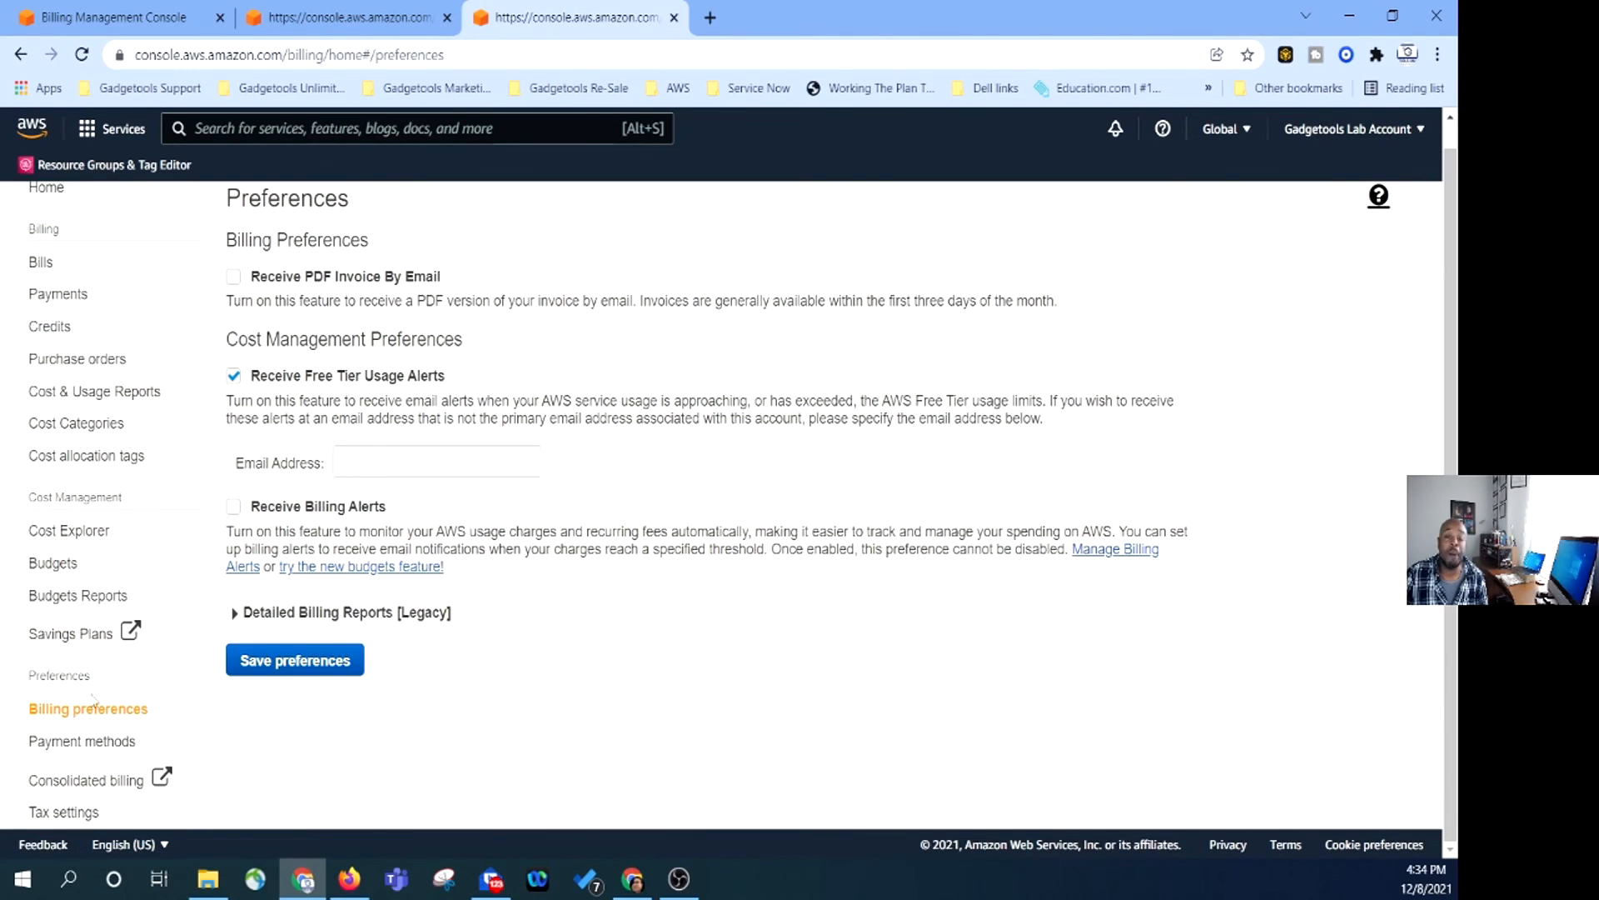
pyautogui.scroll(1, 105, 679)
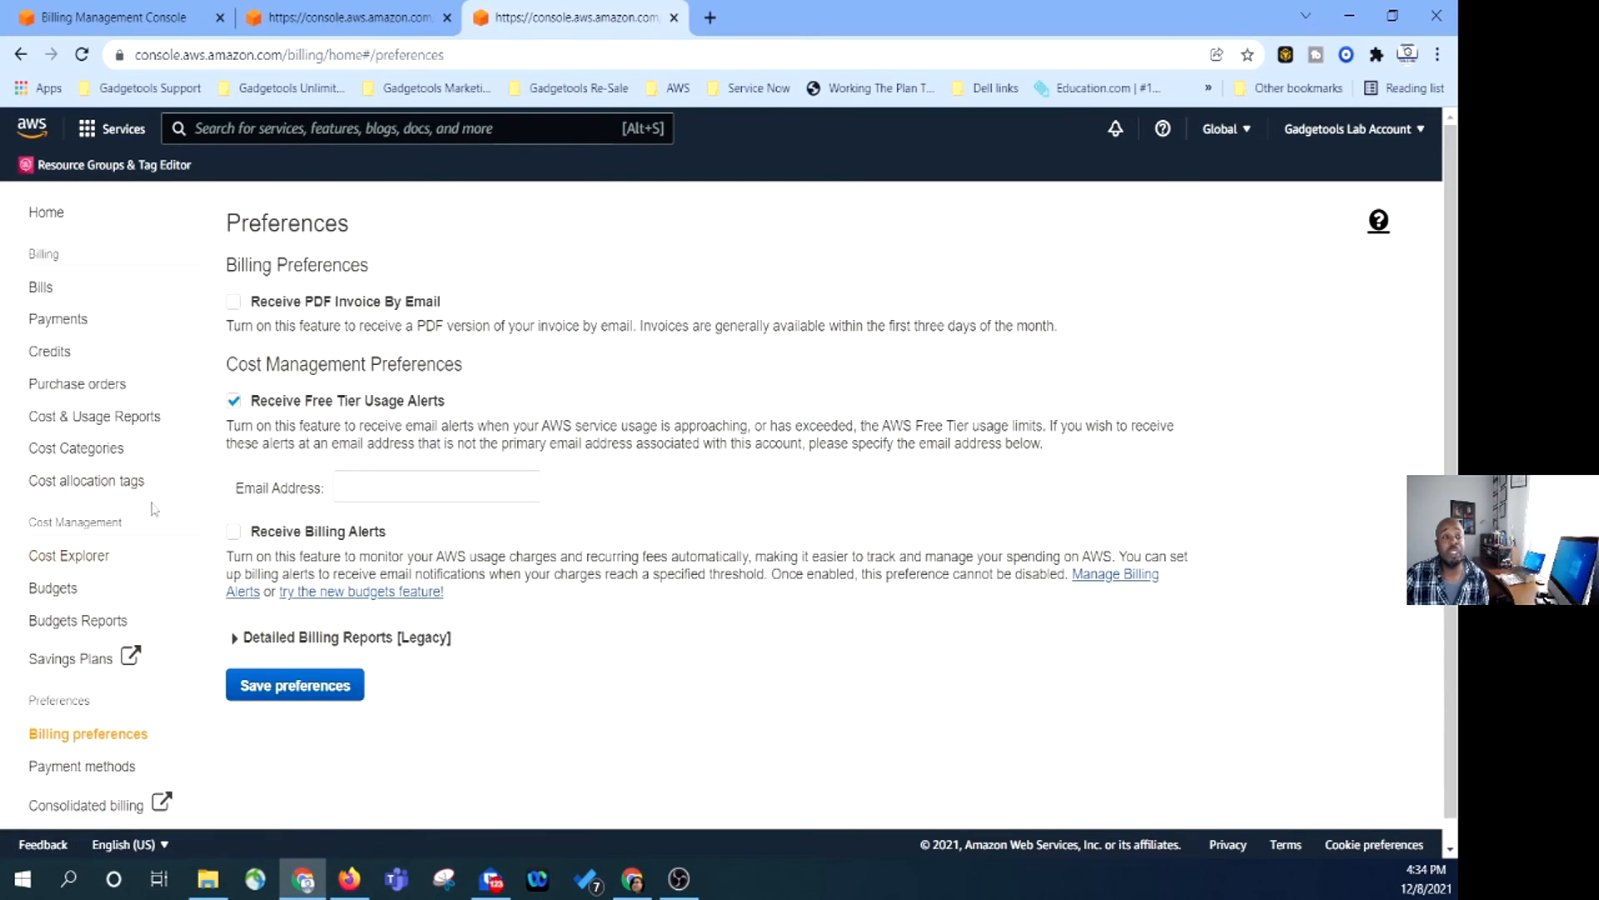
pyautogui.scroll(-1, 104, 583)
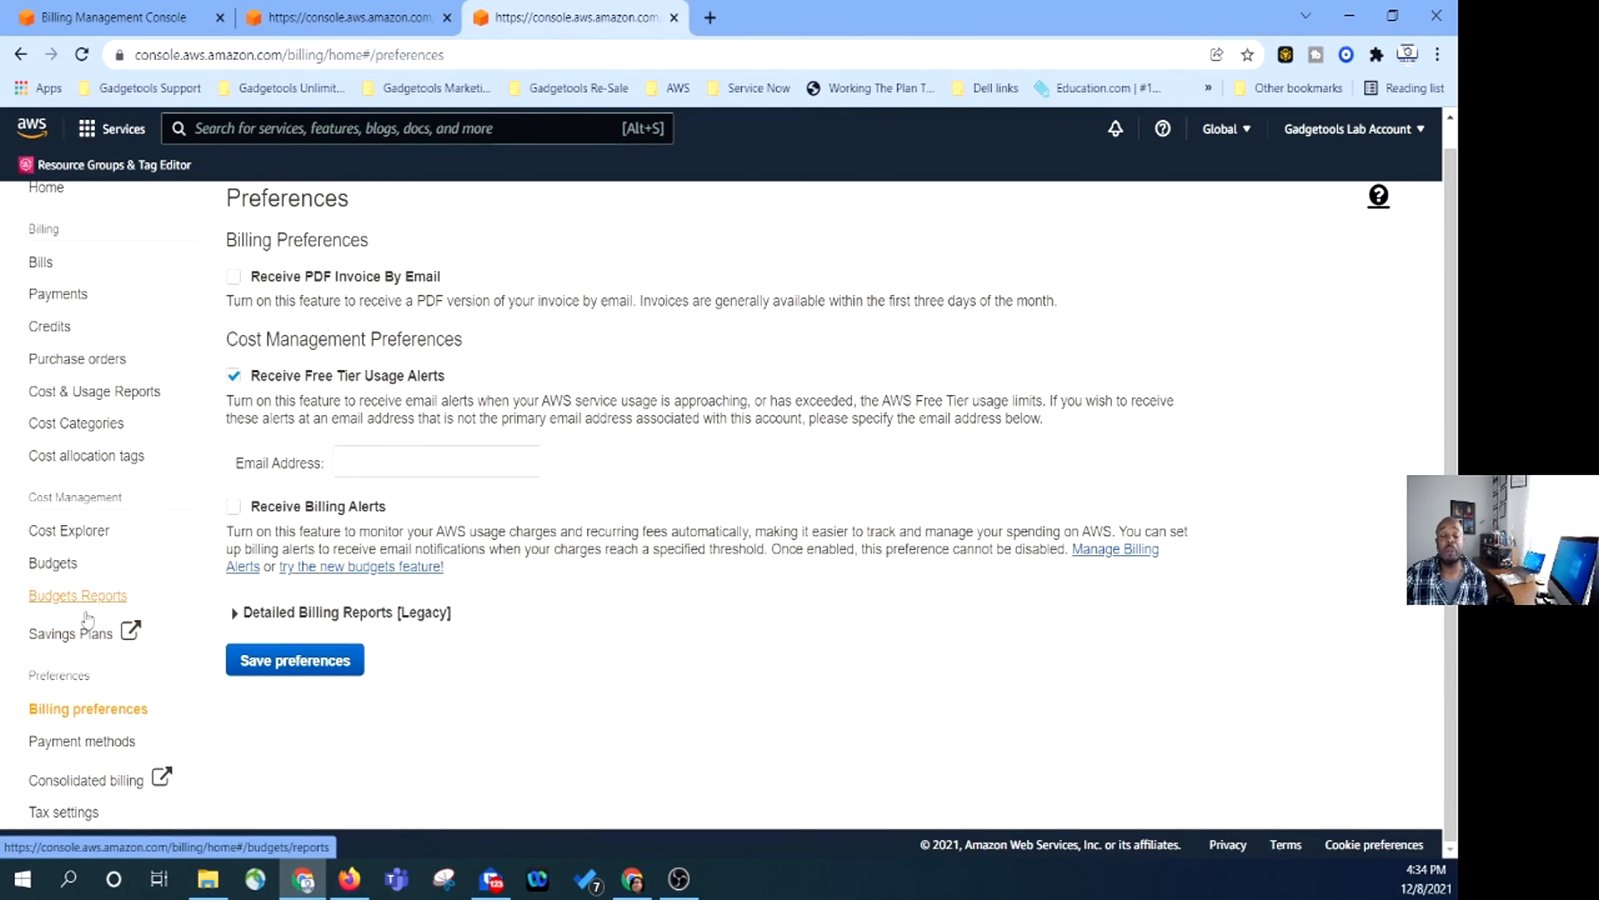
pyautogui.scroll(1, 42, 513)
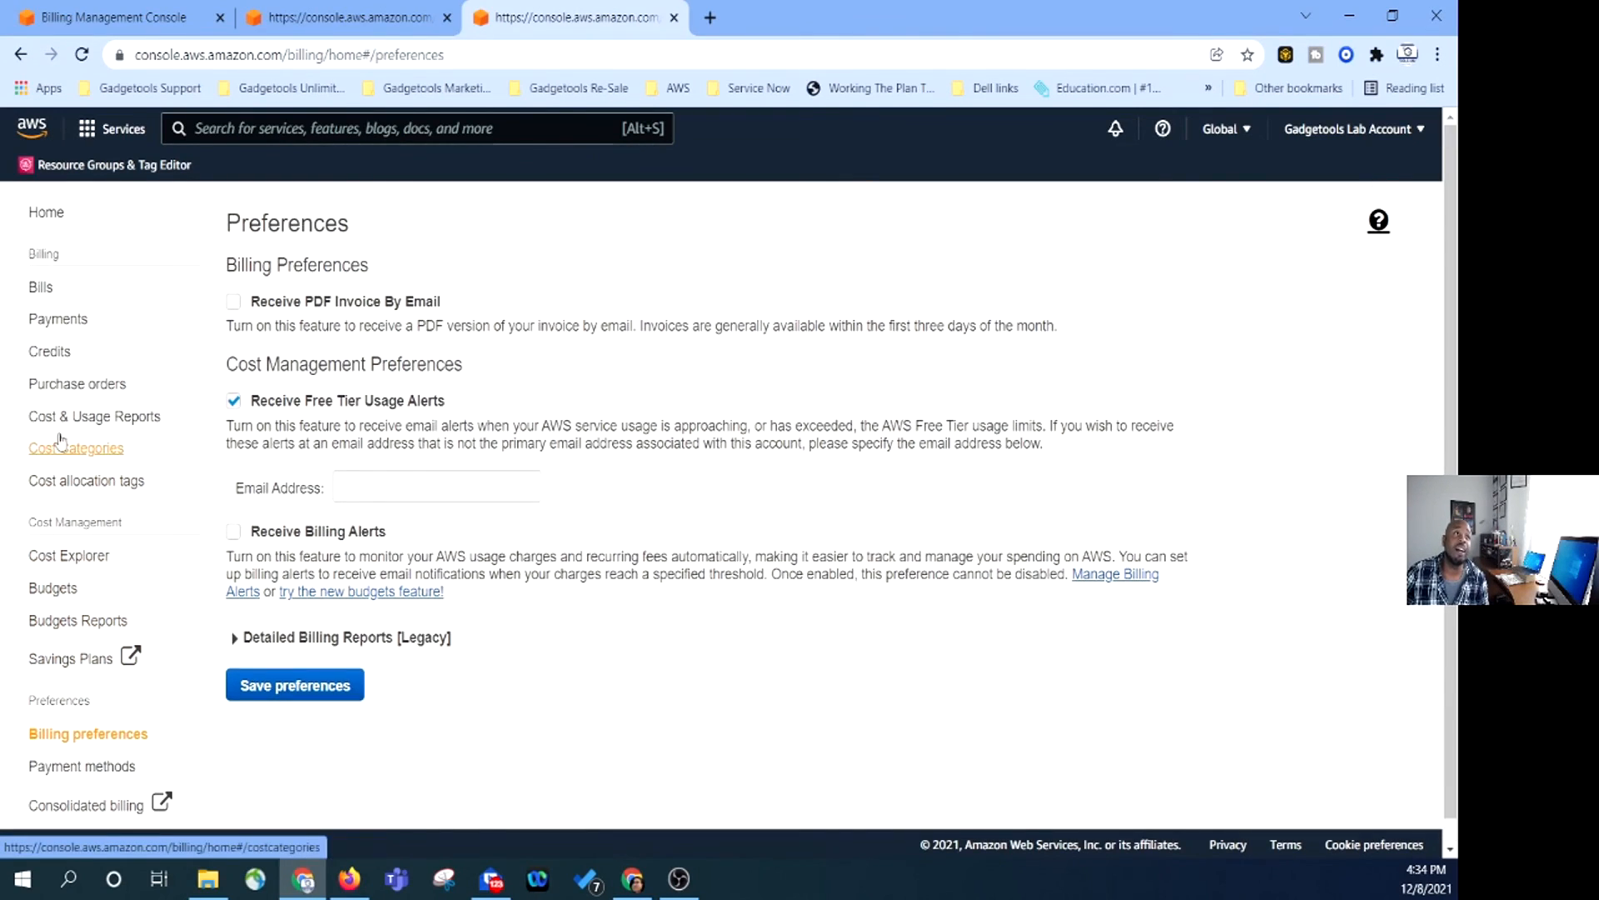